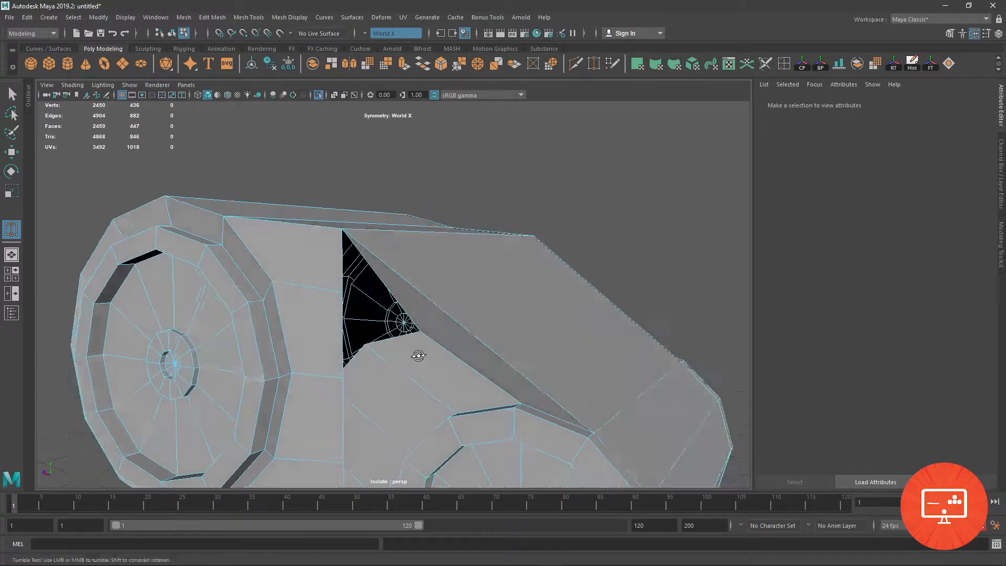
Step: Target-weld the open vertices along the side gap between the two cylinders, undoing the last weld
left_click_drag(360, 266, 449, 435)
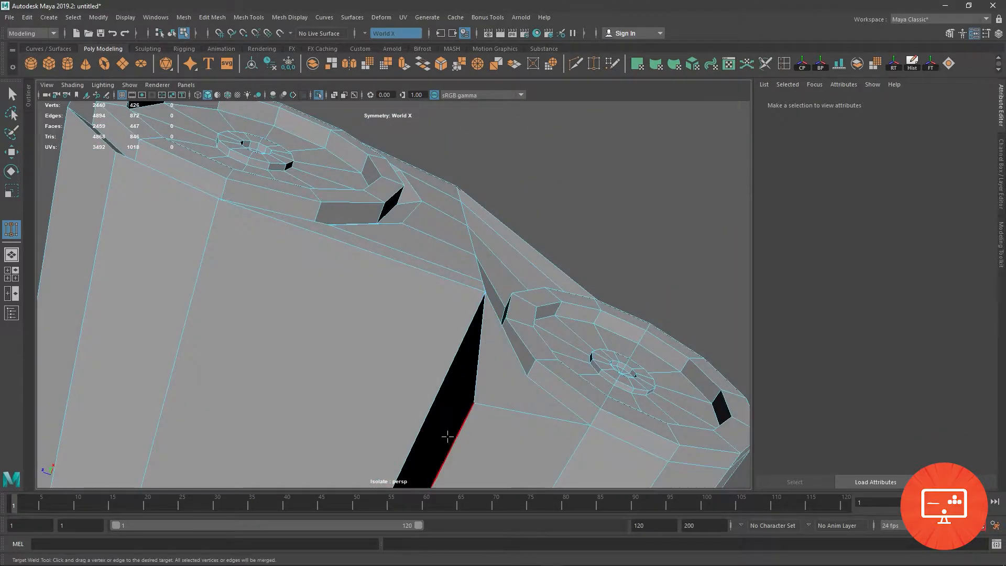
left_click_drag(437, 395, 474, 330, "alt")
key("ctrl+z")
key("w")
Step: Delete the underside face between the larger cylinder and the black gap
left_click_drag(120, 236, 315, 293, "alt")
left_click(416, 359)
right_click_drag(303, 267, 303, 298)
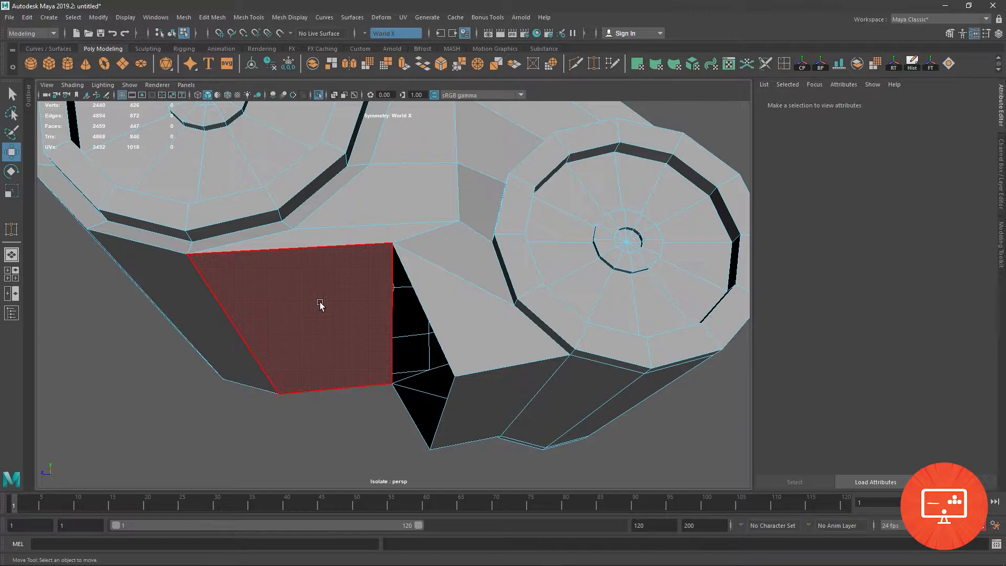
left_click(320, 305)
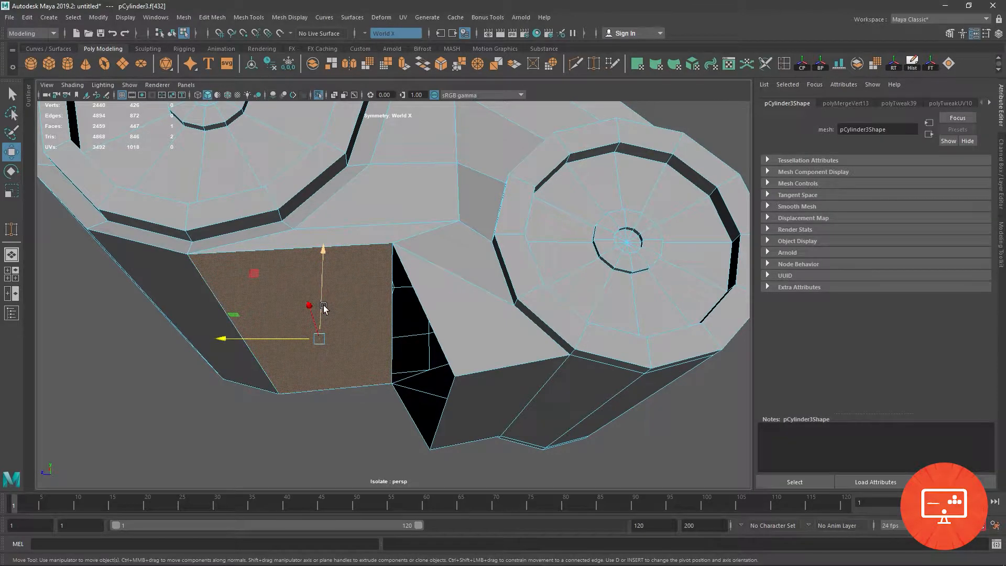
key("Delete")
Step: Try to bridge the open edges on the two facing sides of the underside opening
left_click(206, 321)
left_click_drag(264, 304, 245, 319, "alt")
right_click_drag(217, 265, 217, 246)
mouse_move(218, 326)
left_mouse_down("alt")
mouse_move(229, 309)
mouse_move(215, 322)
left_mouse_up("alt")
left_click(216, 322)
left_click(442, 407, "shift")
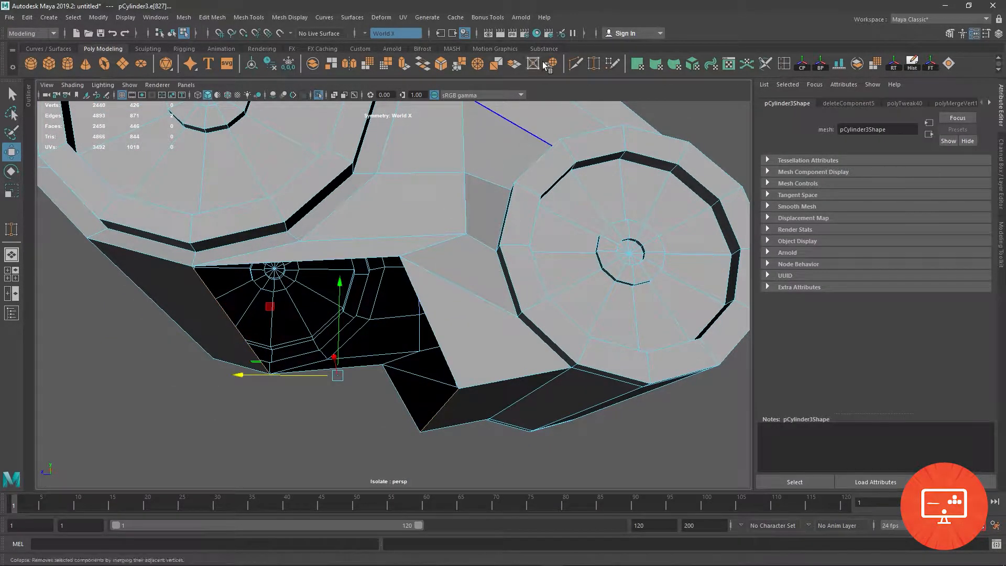
left_click(422, 63)
left_click_drag(453, 310, 395, 247, "alt")
left_click(356, 310)
left_click_drag(355, 311, 220, 292, "alt")
key("ctrl+z")
key("ctrl+z")
Step: Delete the adjoining underside face beneath the larger cylinder to widen the opening
right_click_drag(221, 292, 204, 292)
left_click(205, 292)
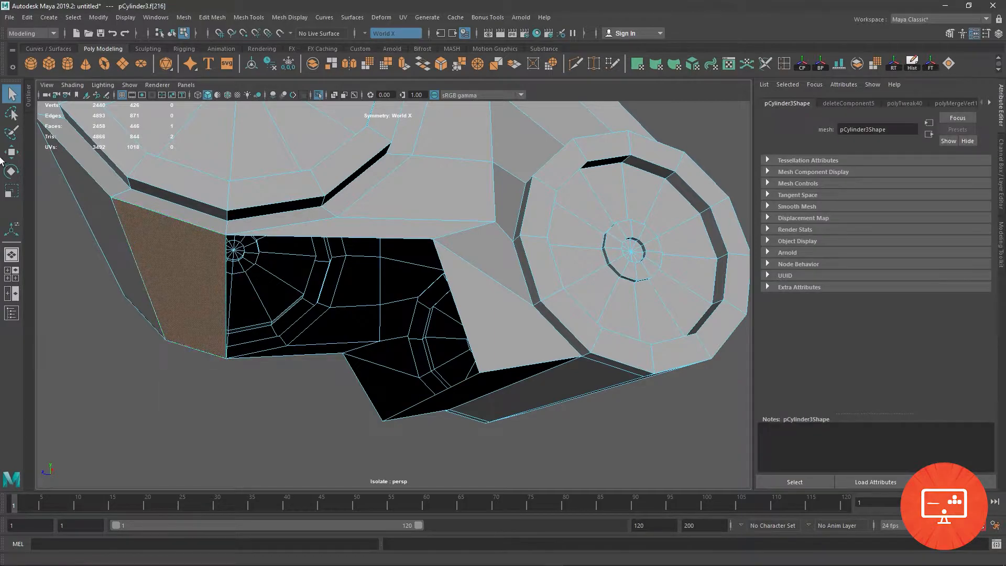
left_click(12, 153)
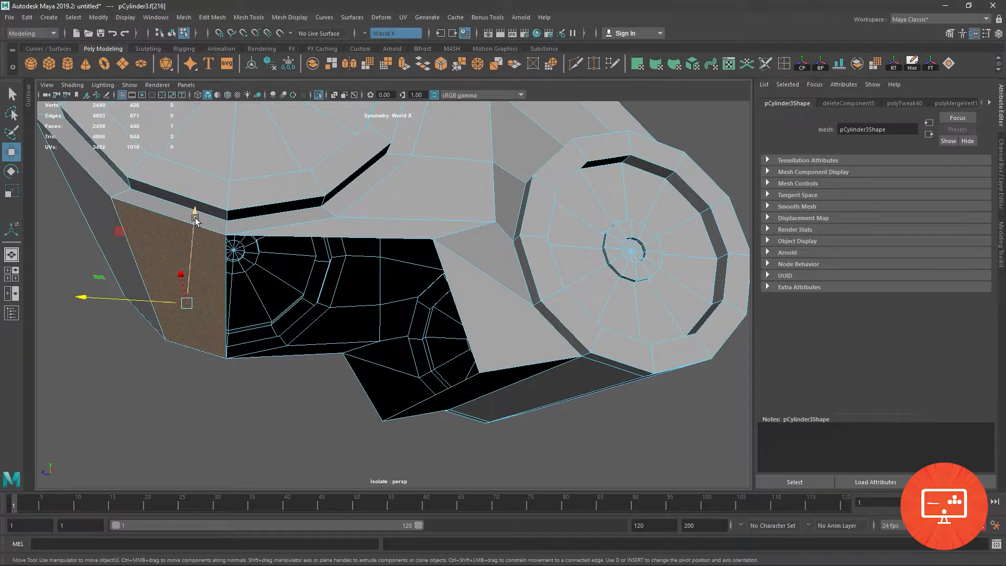
key("Delete")
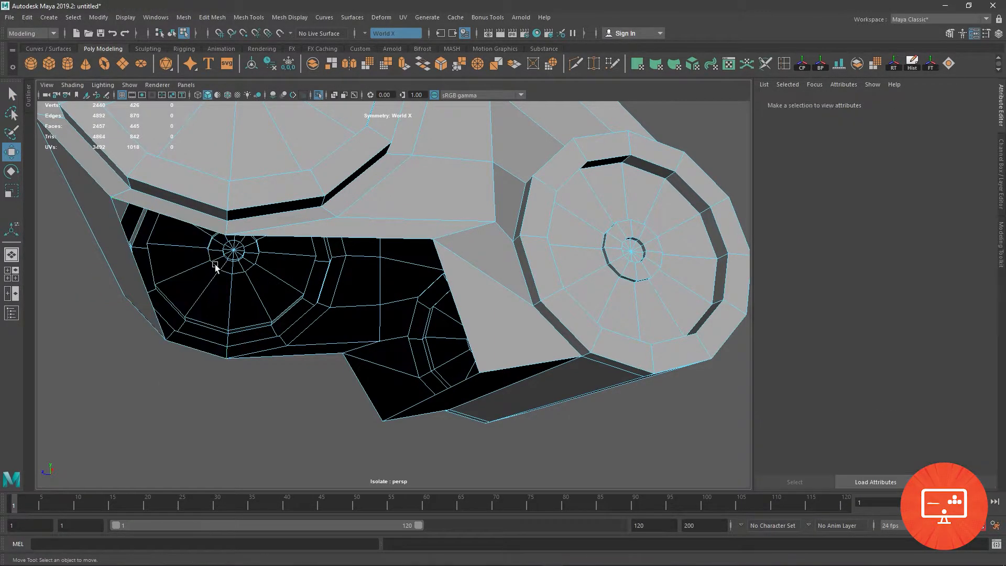
Step: Bridge the two facing end edges of the widened opening to form a new underside panel
right_click_drag(146, 254, 134, 244)
left_click(128, 246)
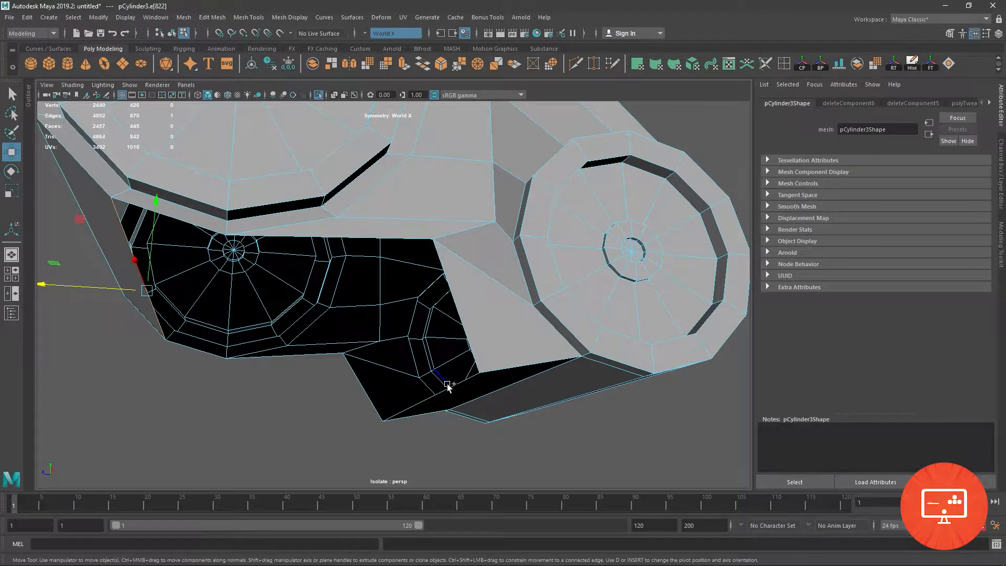
left_click(447, 397, "shift")
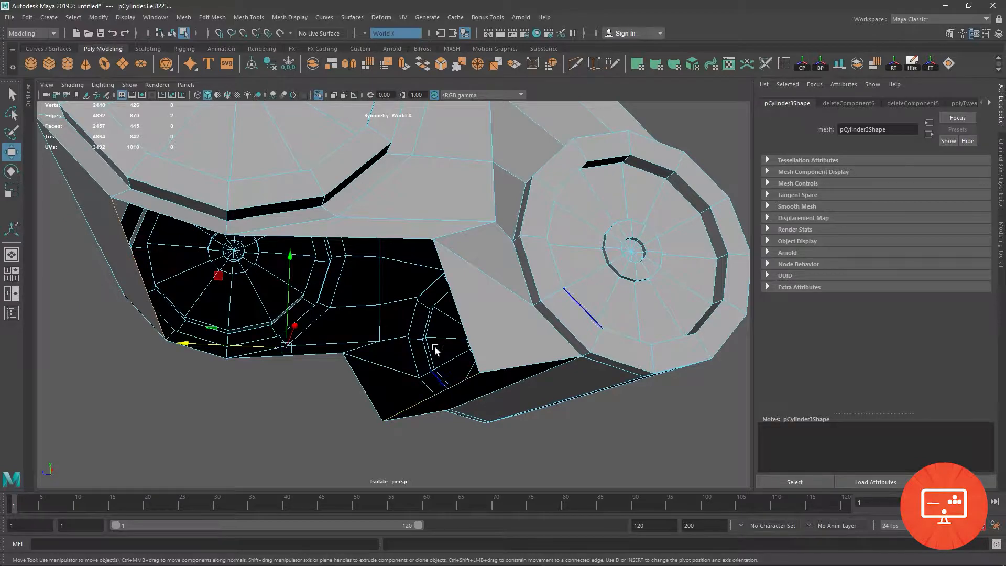
left_click(421, 67)
Step: Try to bridge the border edges around the side opening above the new underside panel
left_click_drag(384, 261, 352, 233, "alt")
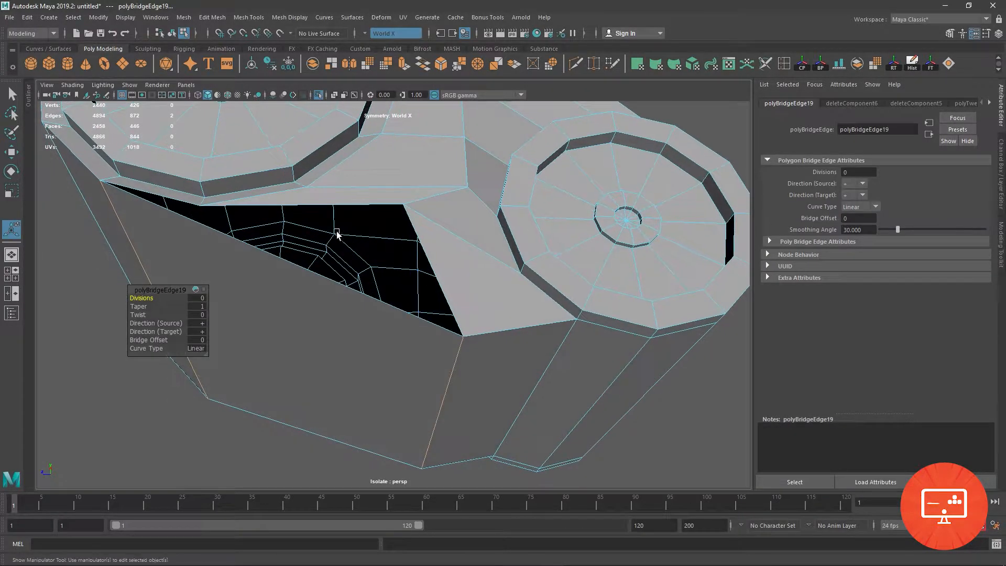
double_click(288, 205)
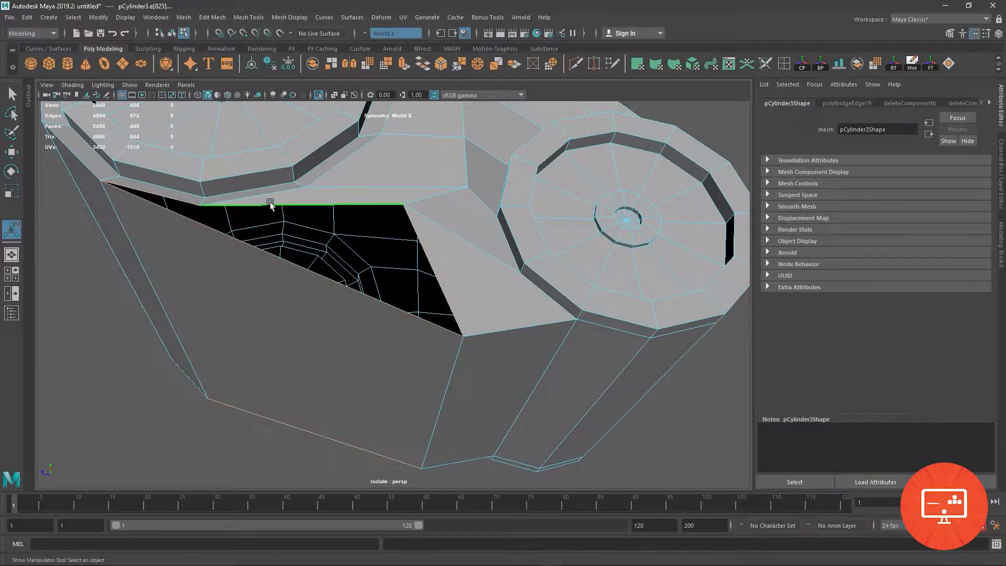
left_click(422, 66)
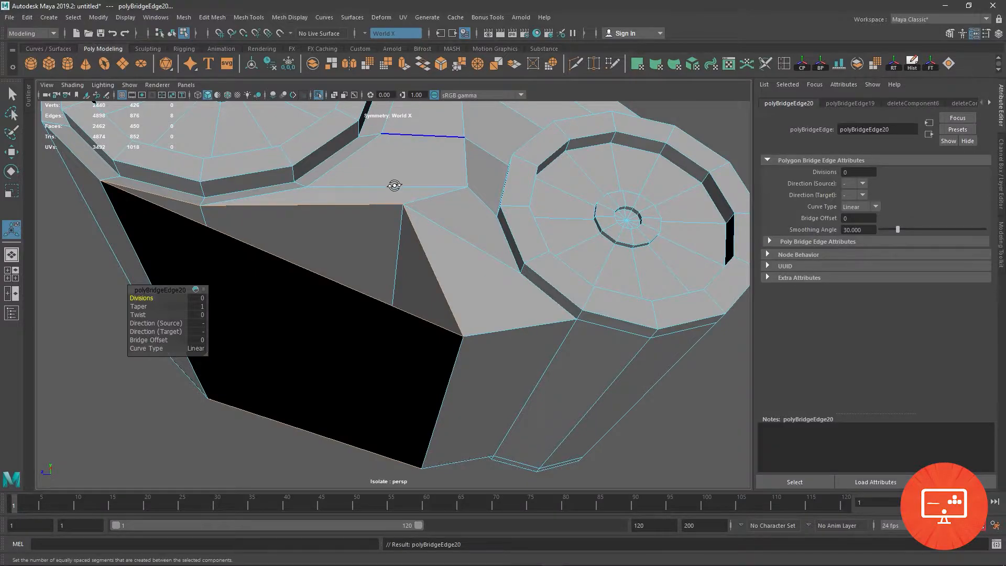
left_click_drag(393, 183, 400, 197, "alt")
key("ctrl+z")
Step: Bridge the upper and lower border edges of the side opening to close it
left_click_drag(331, 241, 333, 228, "alt")
left_click(339, 300, "shift")
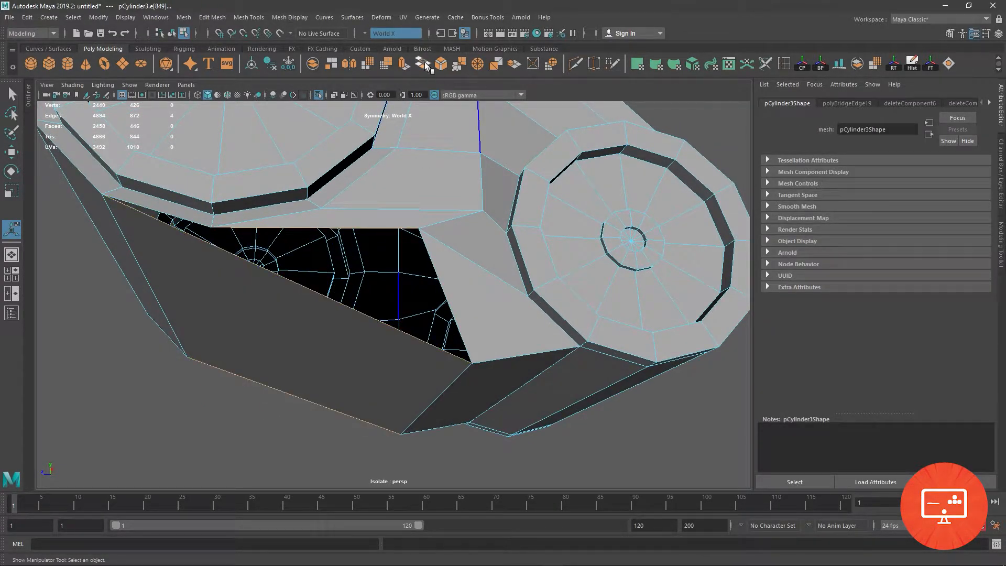
left_click(422, 66)
Step: Delete the edge loop running around the casing between the two cylinders, including its vertices
left_click_drag(441, 164, 441, 202, "alt")
left_click(402, 185)
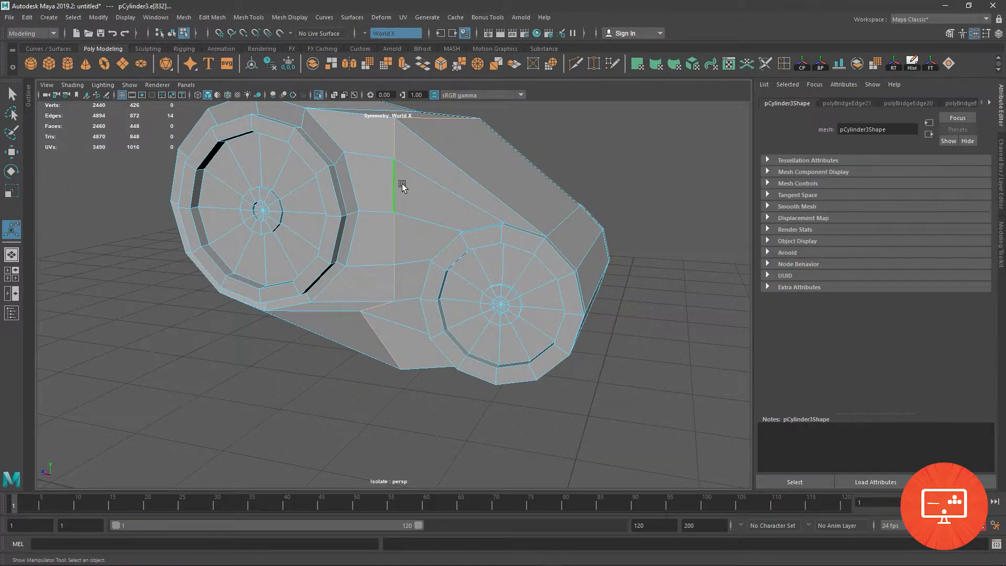
key("ctrl+Delete")
Step: Display the casing in the orthographic top view and isolate it from the rest of the bike
left_click_drag(528, 186, 460, 216, "alt")
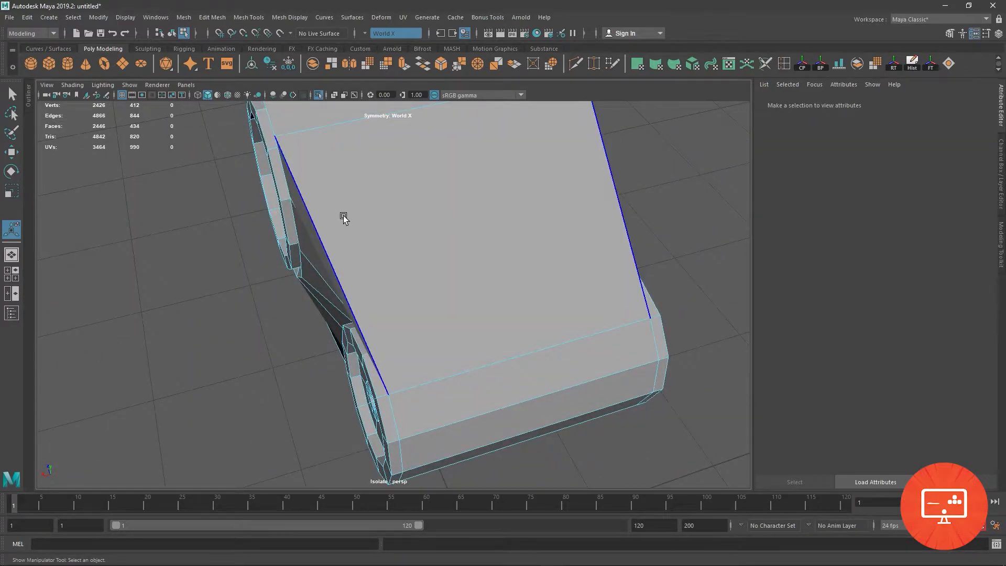
key("space")
key("space")
scroll(301, 180, "down", 10)
right_click_drag(420, 171, 580, 466, "alt")
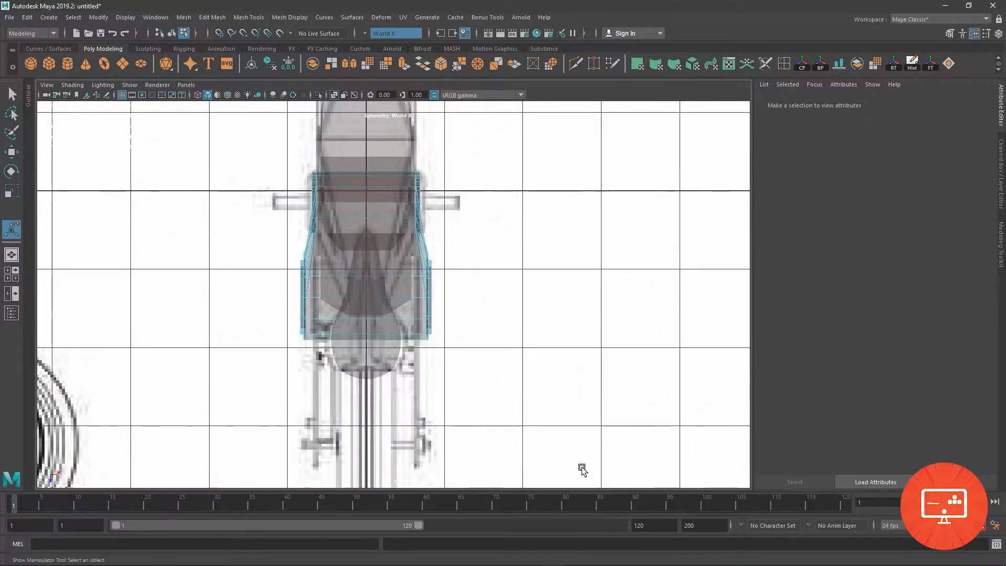
right_click_drag(420, 268, 461, 258)
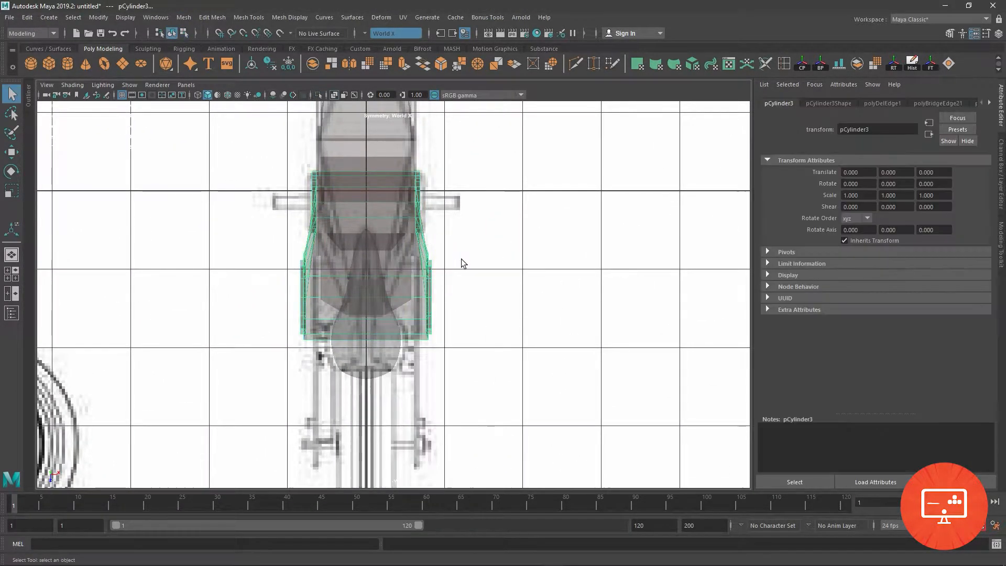
left_click(319, 95)
Step: Move the narrower end's vertices symmetrically outward so that end matches the width of the wider end
scroll(435, 183, "up", 4)
right_click_drag(410, 273, 407, 231)
left_click_drag(391, 145, 476, 298)
scroll(442, 257, "up", 3)
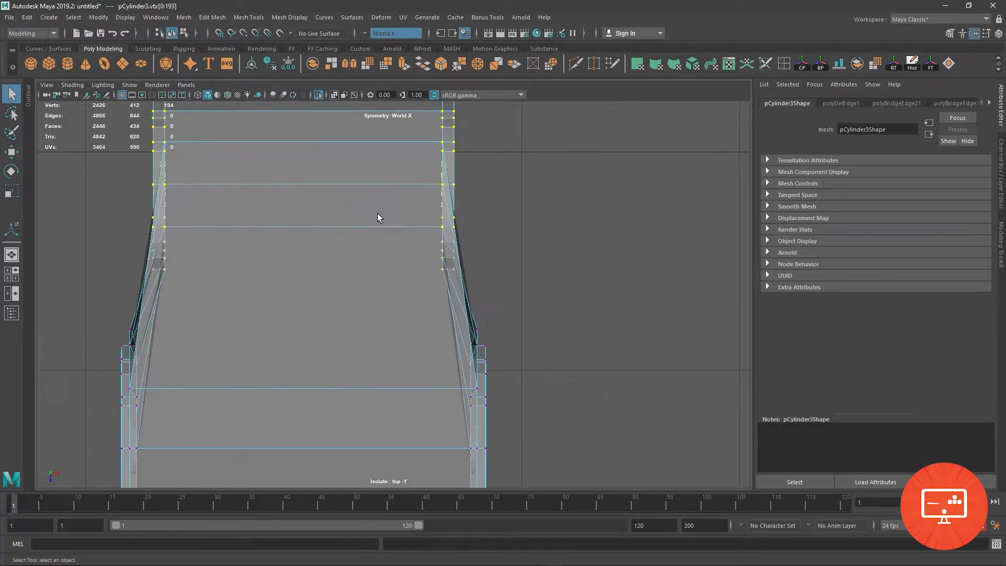
left_click(16, 155)
left_click_drag(557, 183, 574, 188)
scroll(562, 184, "down", 5)
Step: Return to object mode in the perspective view, turn off isolation and select the casing
key("space")
key("space")
left_click_drag(532, 229, 570, 205, "alt")
right_click_drag(505, 216, 554, 203)
left_click(620, 193)
scroll(620, 193, "down", 5)
left_click_drag(524, 251, 579, 246, "alt")
left_click(319, 95)
left_click(613, 294)
left_click_drag(616, 298, 691, 299, "alt")
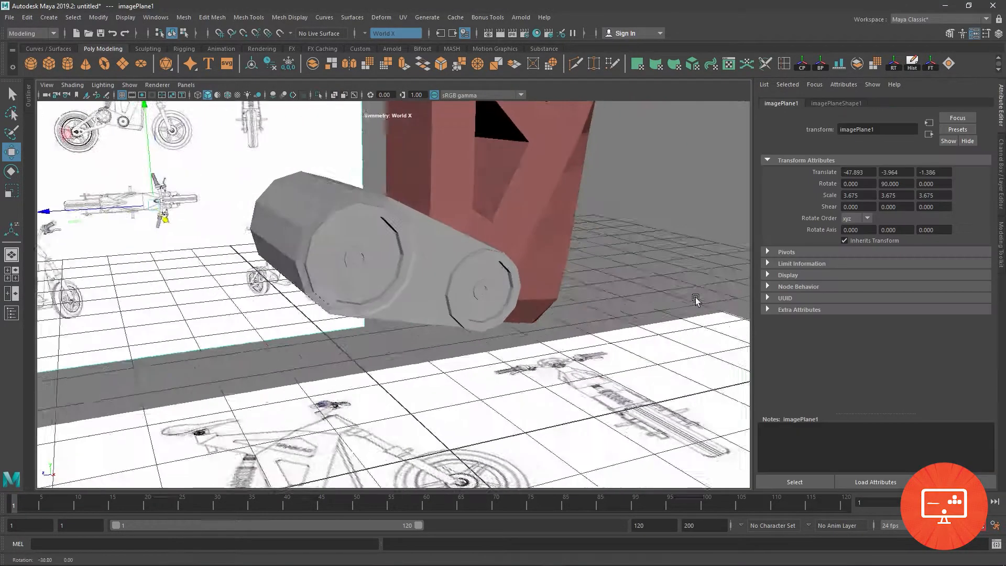
scroll(692, 299, "down", 5)
left_click_drag(557, 241, 414, 273, "alt")
left_click(410, 273)
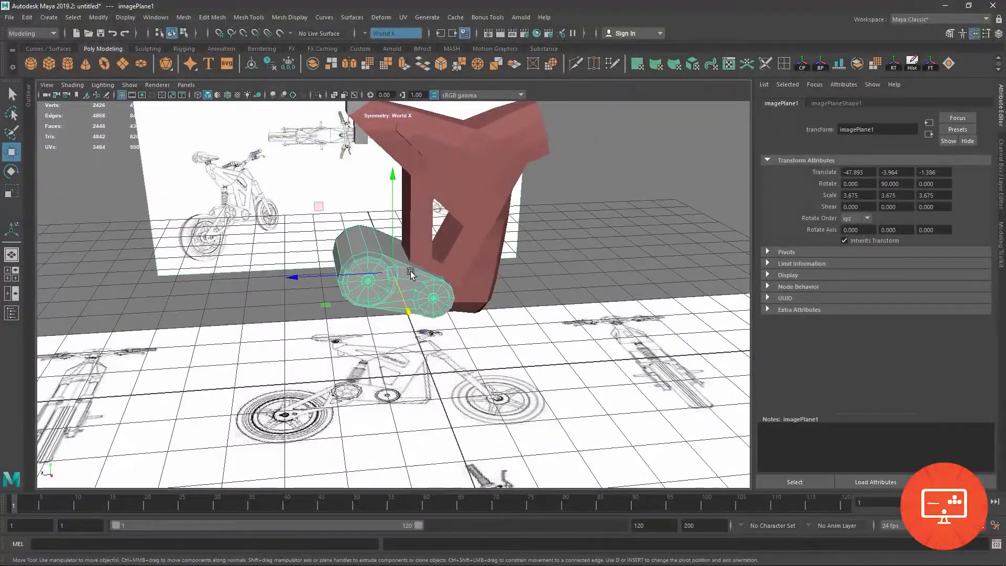
Step: Examine the swingarm, rear wheel and axle in the side-view blueprint and compare them with the neighbouring front-view drawing
key("space")
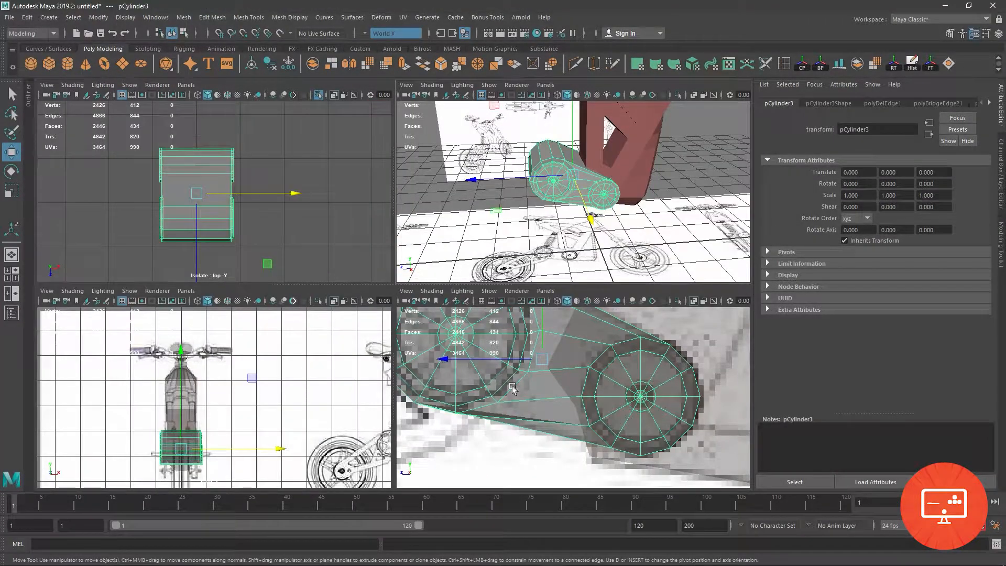
key("space")
scroll(487, 405, "down", 10)
middle_click_drag(322, 350, 432, 340, "alt")
scroll(412, 366, "up", 2)
scroll(442, 415, "up", 2)
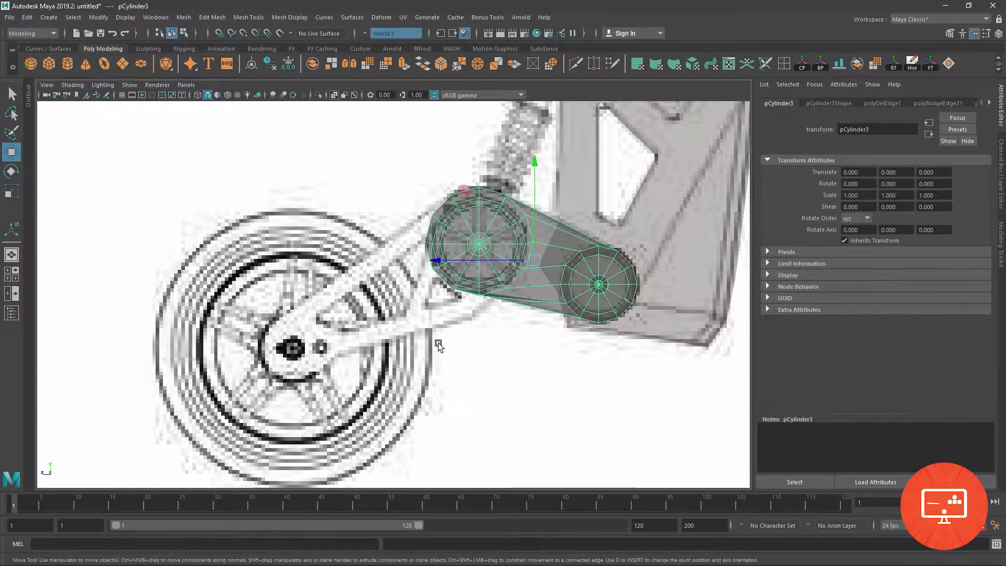
middle_click_drag(455, 242, 436, 239, "alt")
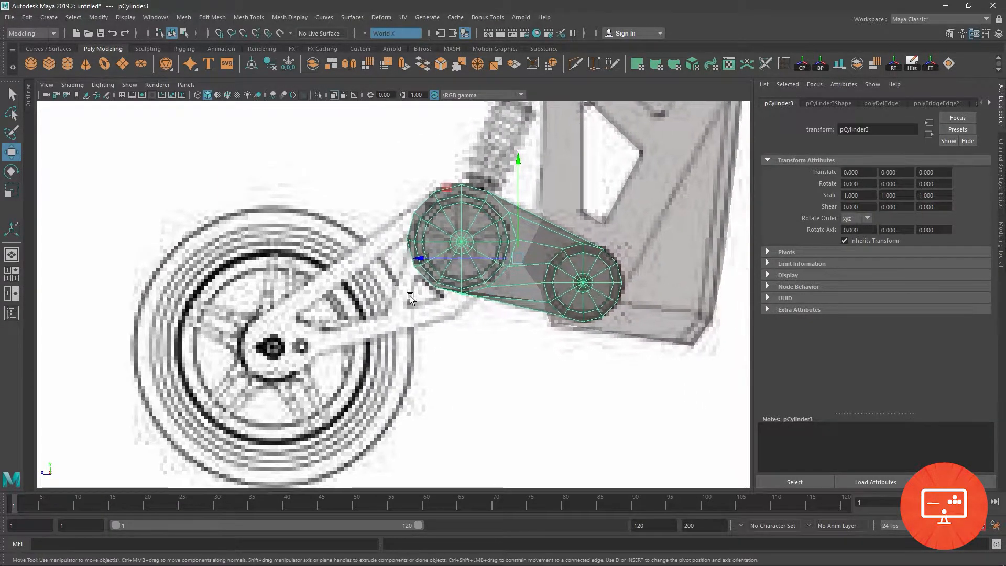
scroll(451, 325, "up", 1)
middle_click_drag(317, 284, 359, 256, "alt")
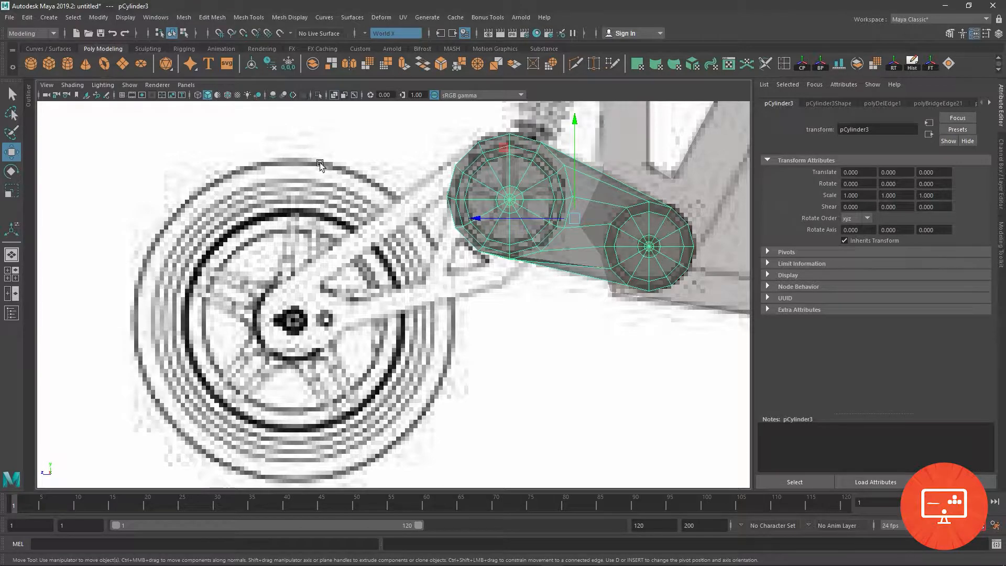
scroll(539, 300, "down", 6)
scroll(599, 291, "up", 10)
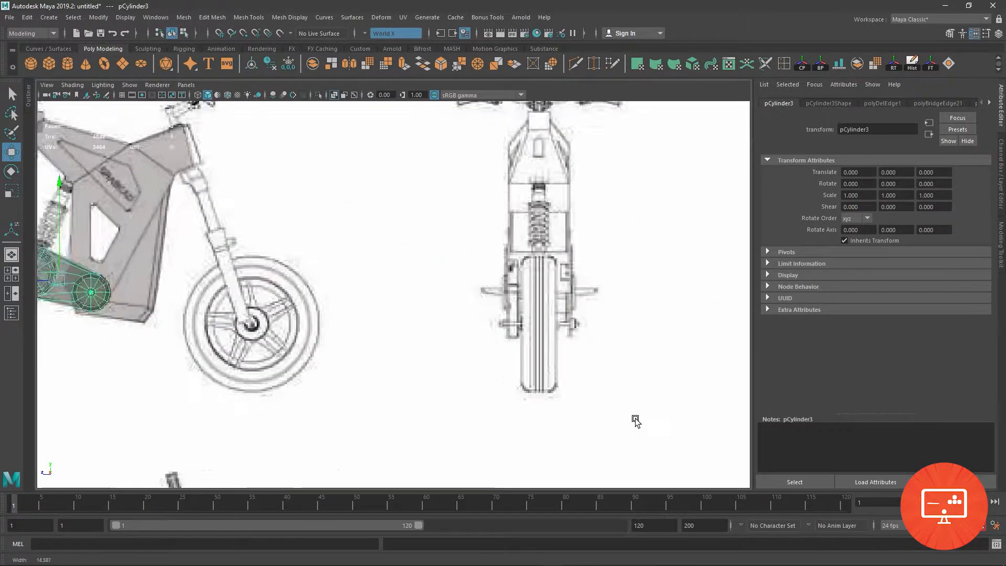
scroll(491, 376, "down", 4)
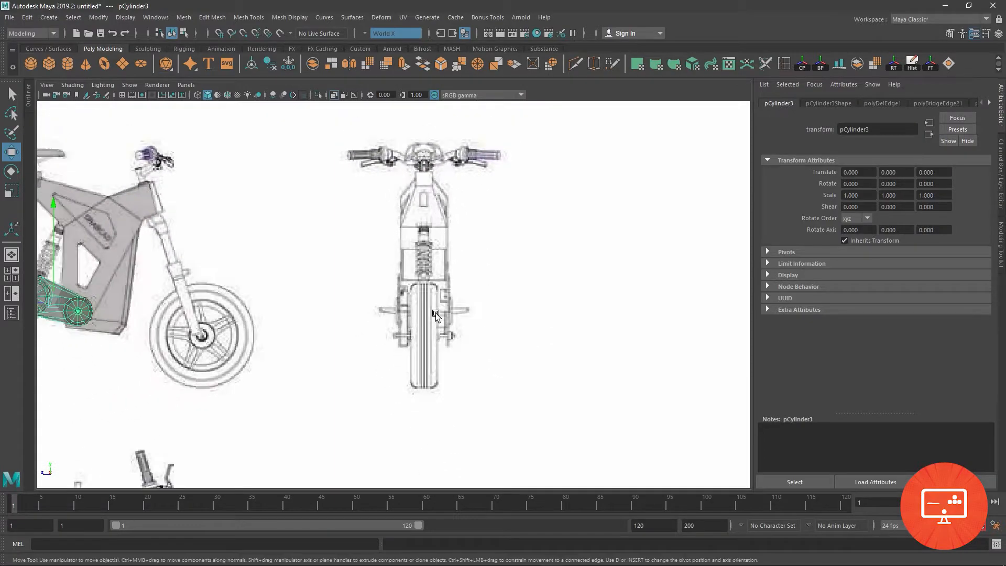
middle_click_drag(214, 267, 368, 249, "alt")
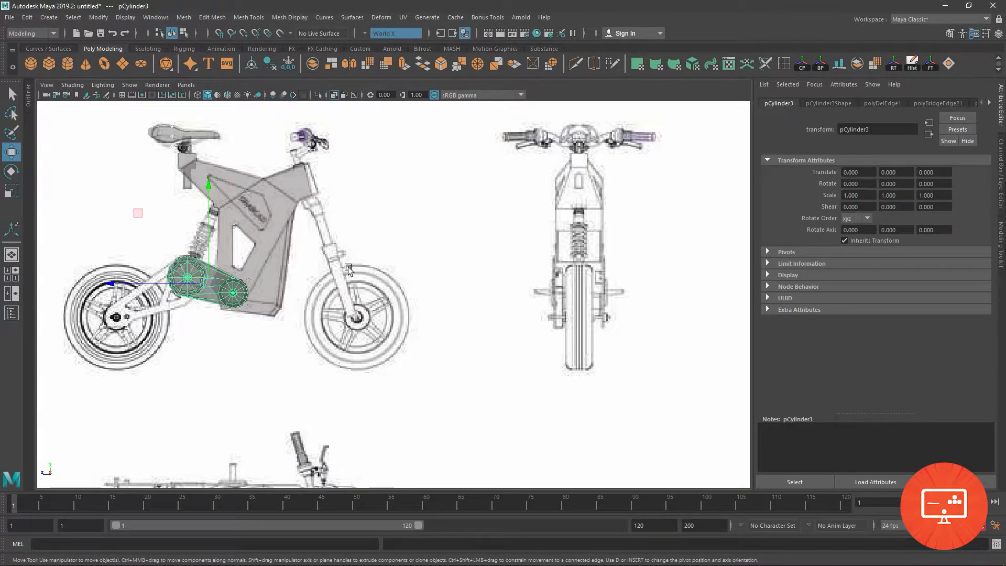
middle_click_drag(343, 268, 519, 254, "alt")
scroll(364, 328, "up", 5)
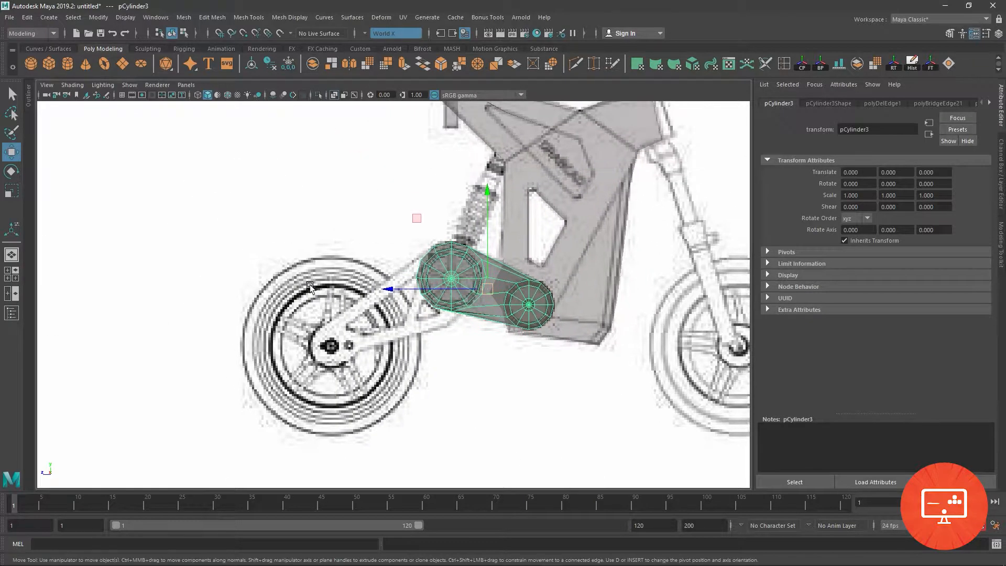
scroll(315, 293, "up", 2)
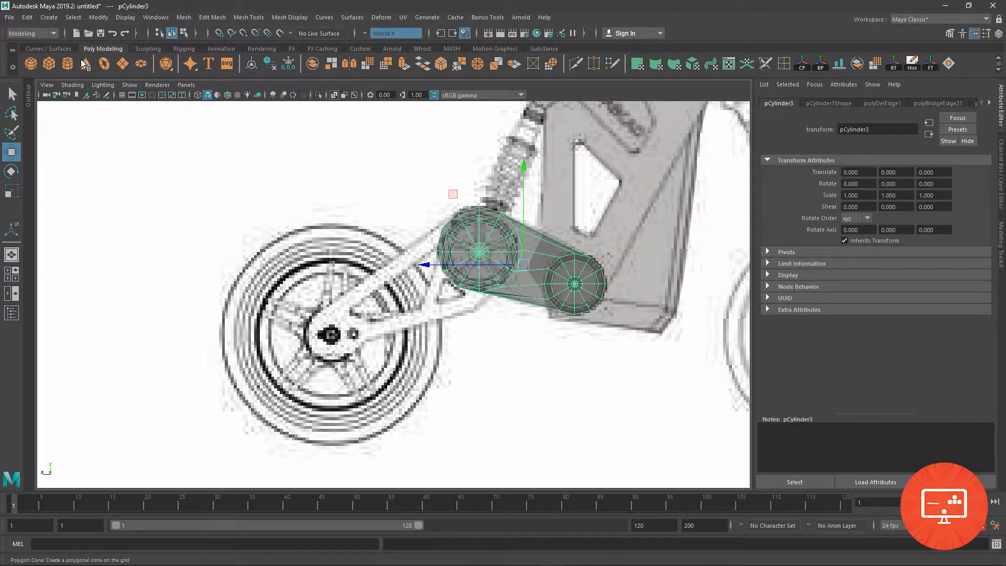
scroll(557, 404, "up", 3)
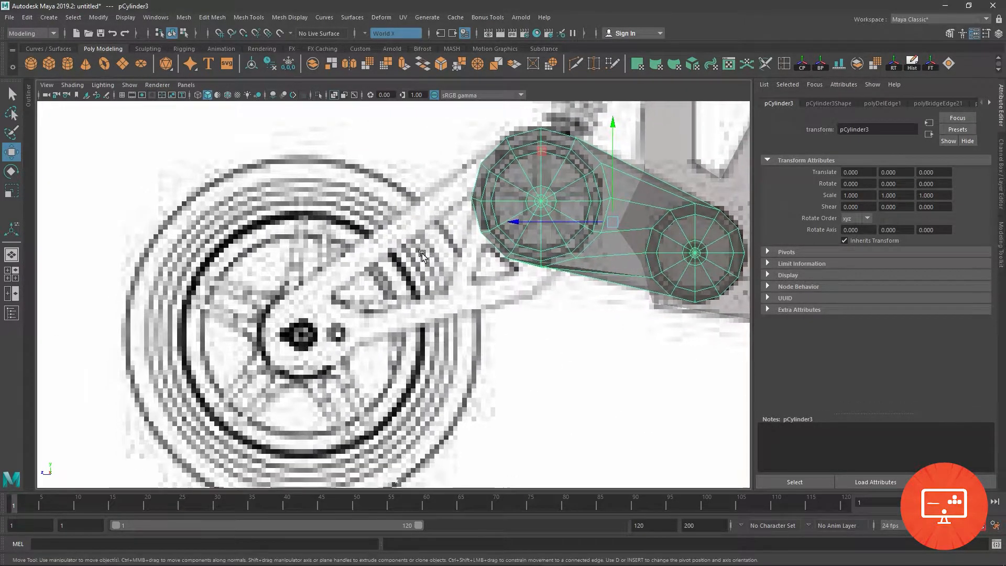
scroll(376, 249, "up", 3)
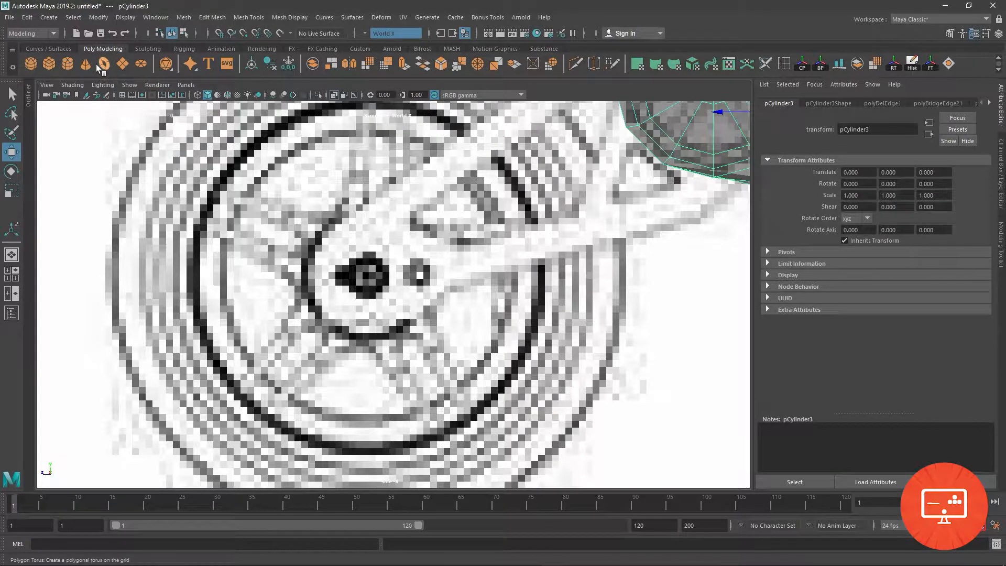
Step: Create a polygon cube and move it onto the rear wheel in the side view
left_click(50, 64)
scroll(477, 280, "down", 5)
left_click_drag(517, 354, 461, 330)
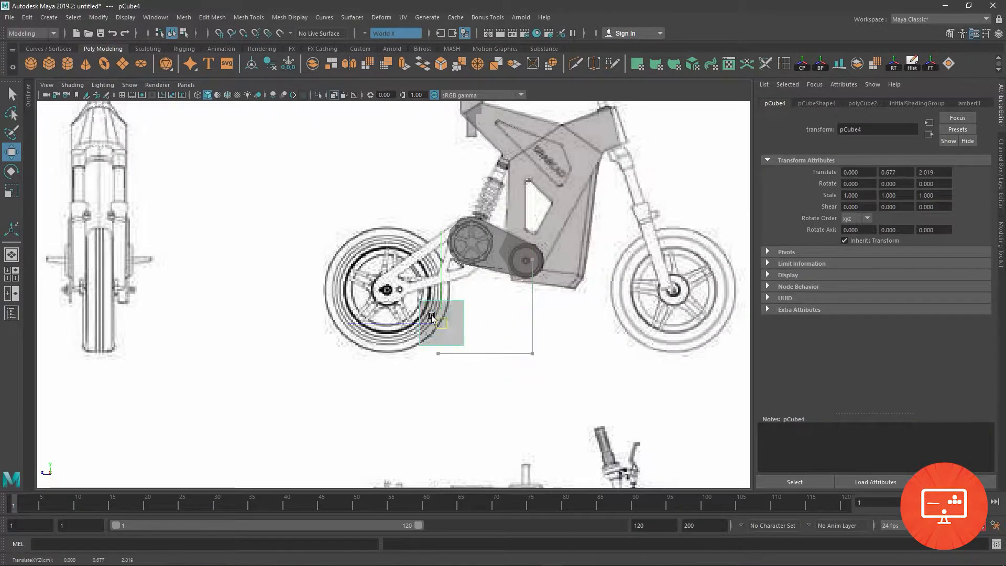
scroll(482, 427, "up", 5)
scroll(549, 458, "up", 5)
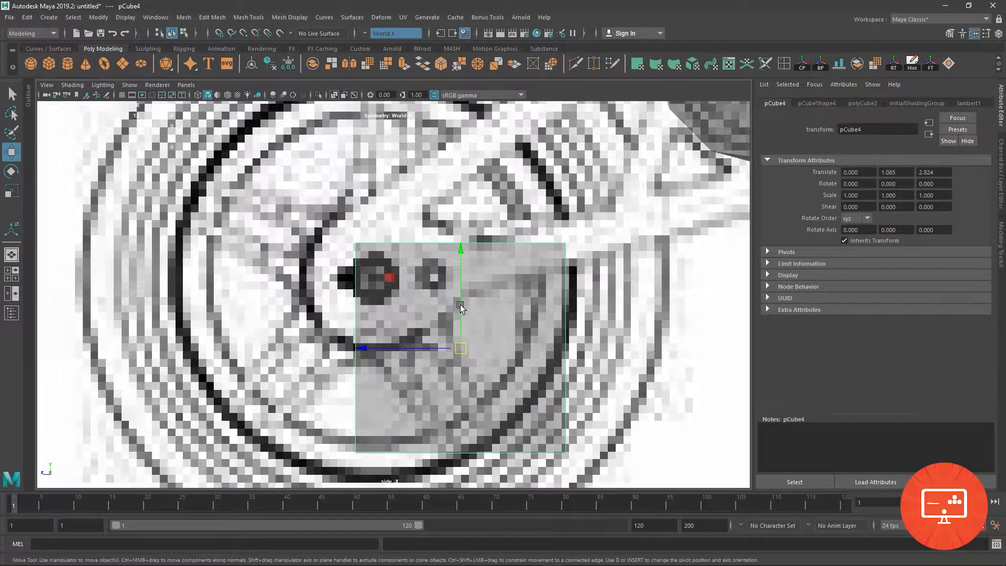
key("Delete")
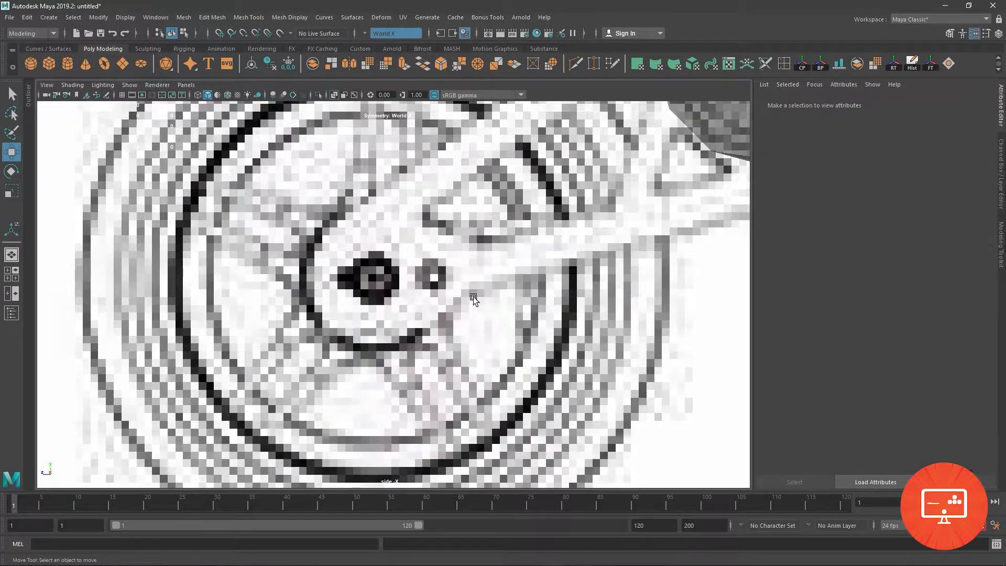
scroll(318, 244, "down", 5)
key("ctrl+z")
Step: Align the cube with the rear axle and move its corner vertices into a diamond fitting the round hub outline
scroll(366, 283, "up", 5)
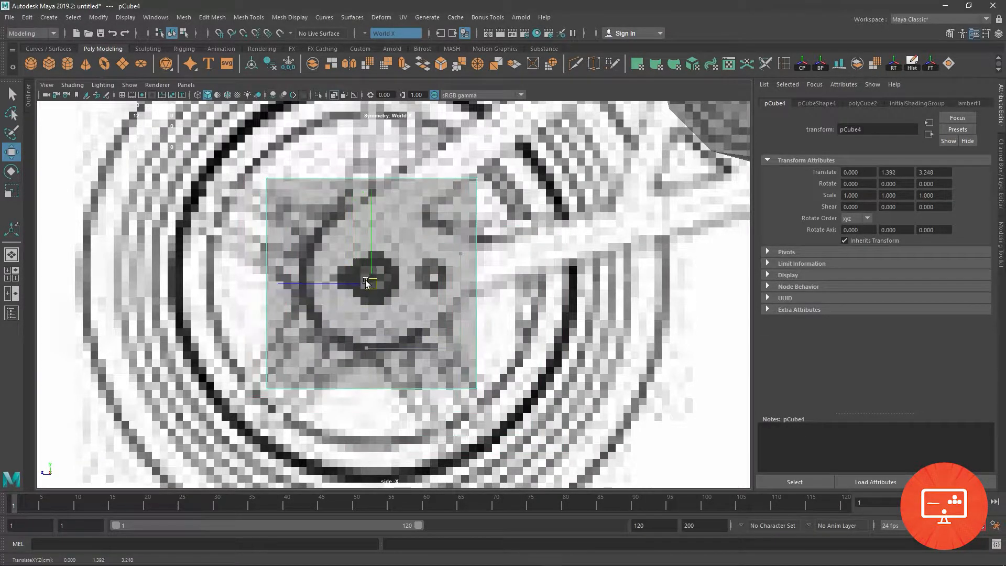
left_click_drag(366, 283, 369, 276)
right_click_drag(386, 178, 347, 175)
left_click_drag(455, 168, 373, 193)
left_click_drag(464, 367, 494, 393)
left_click_drag(487, 380, 474, 293)
left_click_drag(256, 367, 283, 392)
left_click_drag(269, 382, 379, 353)
left_click_drag(273, 187, 298, 291)
scroll(464, 376, "up", 3)
left_click_drag(531, 313, 490, 287)
Step: Cut the cube's side with crossing Multi-Cut lines through the middle of its four edges
right_click_drag(336, 229, 316, 181)
left_click(575, 64)
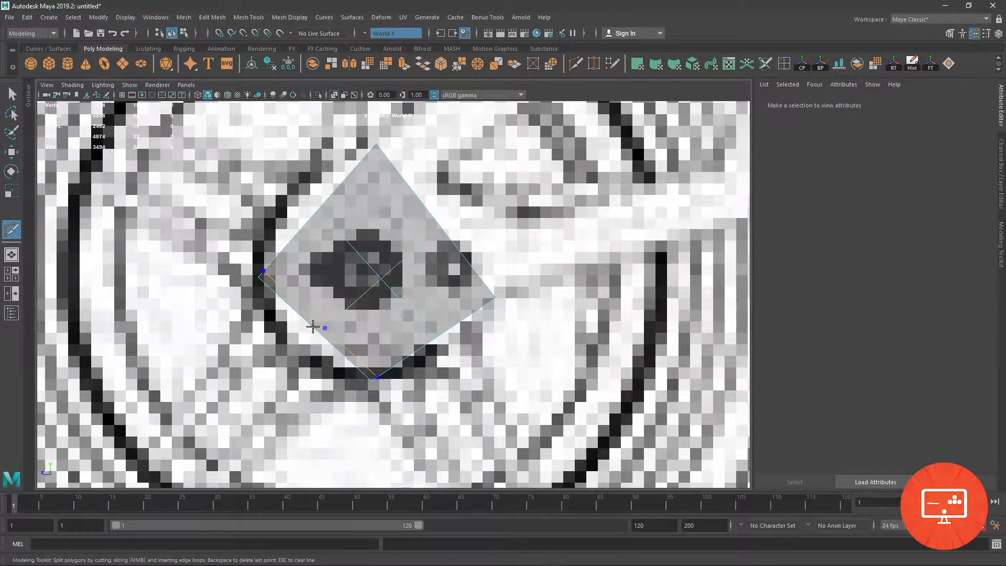
key("w")
Step: Move the new edge vertices out to the round hub outline and center the middle vertex on the axle
right_click_drag(333, 215, 296, 200)
left_click_drag(337, 227, 302, 196)
left_click_drag(319, 211, 284, 203)
left_click_drag(319, 333, 290, 355)
left_click_drag(366, 377, 367, 382)
left_click_drag(434, 339, 447, 358)
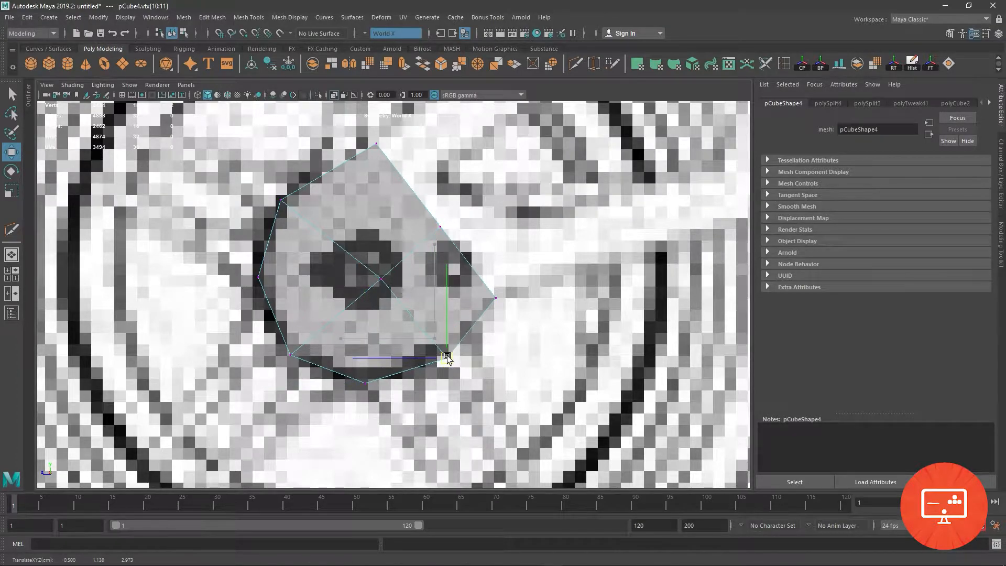
middle_click_drag(431, 160, 435, 209, "alt")
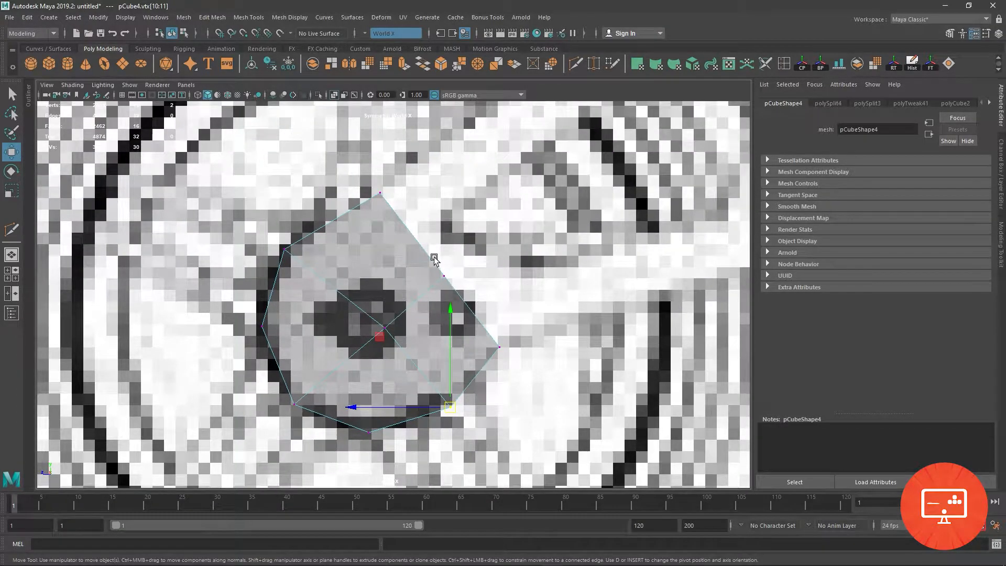
left_click_drag(384, 328, 371, 325)
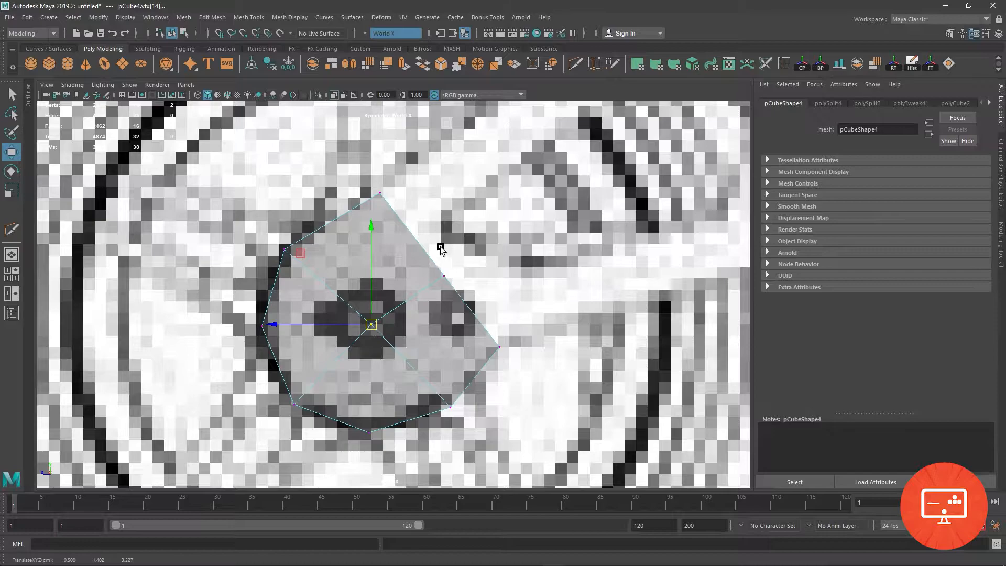
left_click_drag(445, 276, 465, 249)
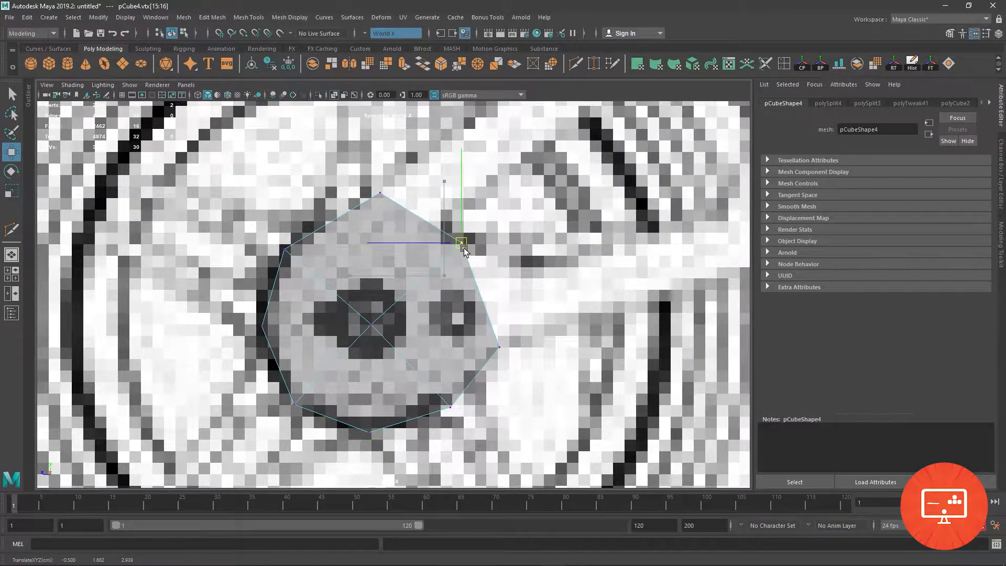
Step: Bevel the selected edge loop through the middle of the hub piece with 2 segments
right_click_drag(413, 286, 415, 239)
double_click(407, 298)
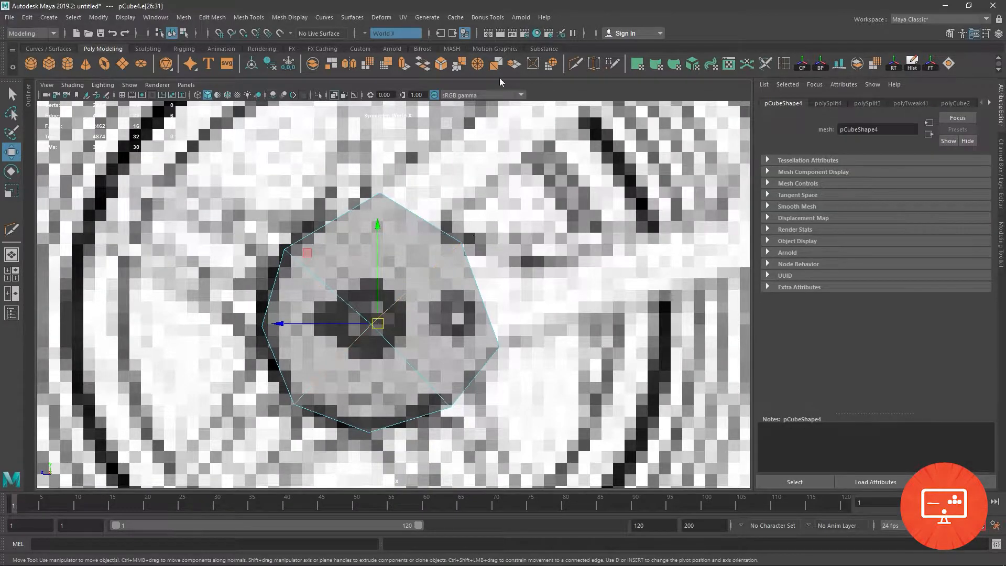
left_click(444, 64)
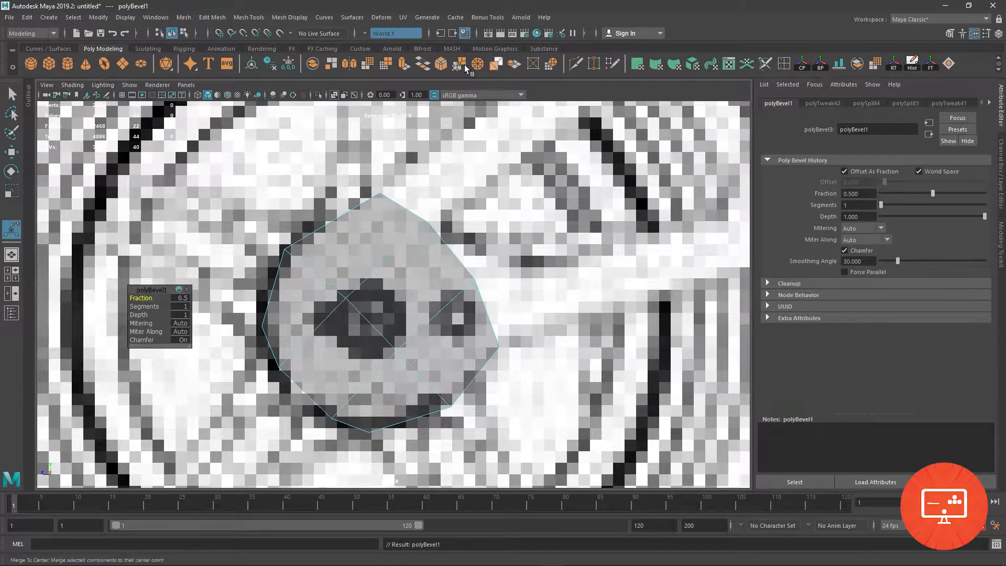
left_click_drag(144, 306, 162, 306)
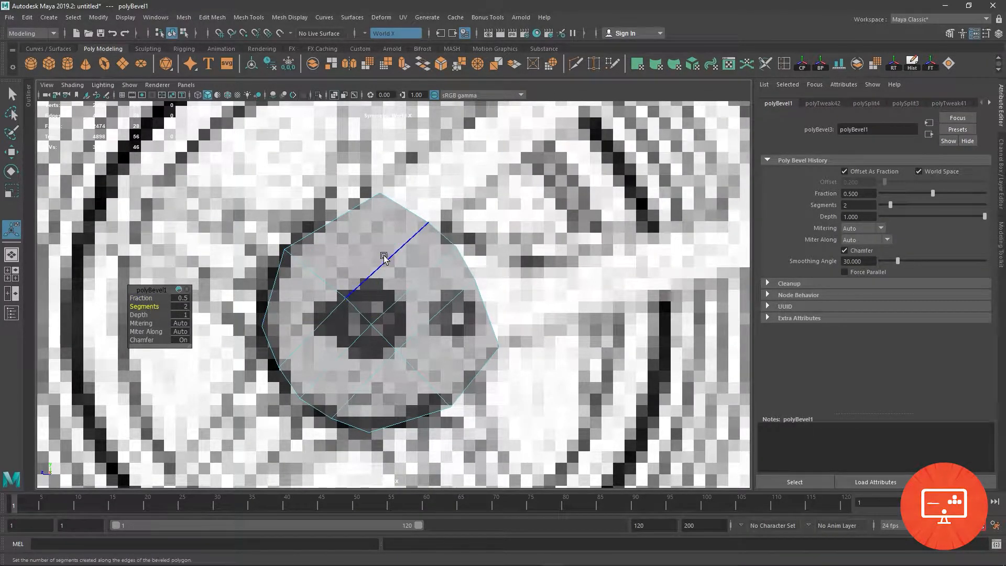
Step: Reposition the beveled vertices on the hub's swingarm side to follow the blueprint contour
key("w")
right_click_drag(402, 218, 375, 222)
left_click(440, 224)
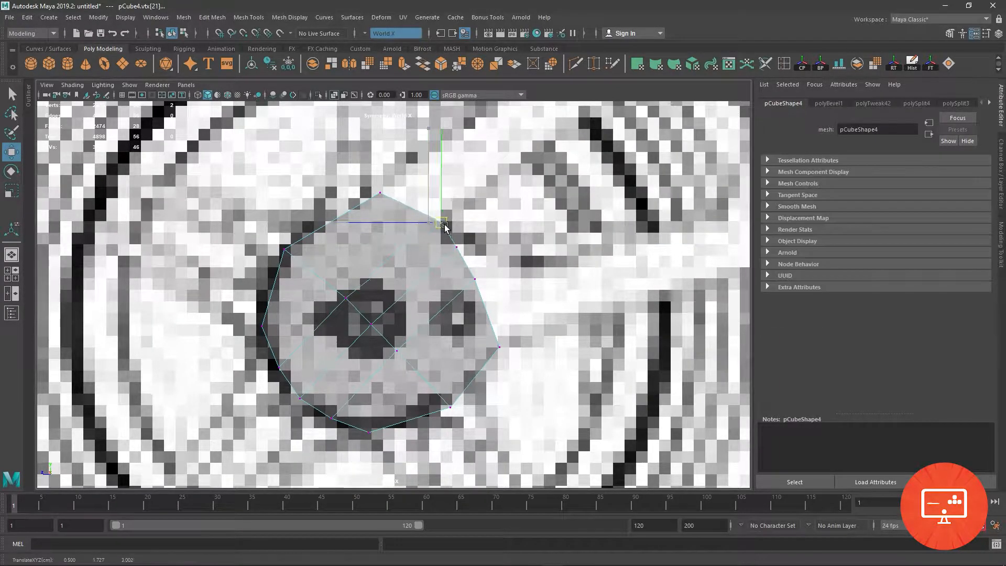
left_click(475, 278)
left_click_drag(475, 279, 471, 250)
left_click(456, 247)
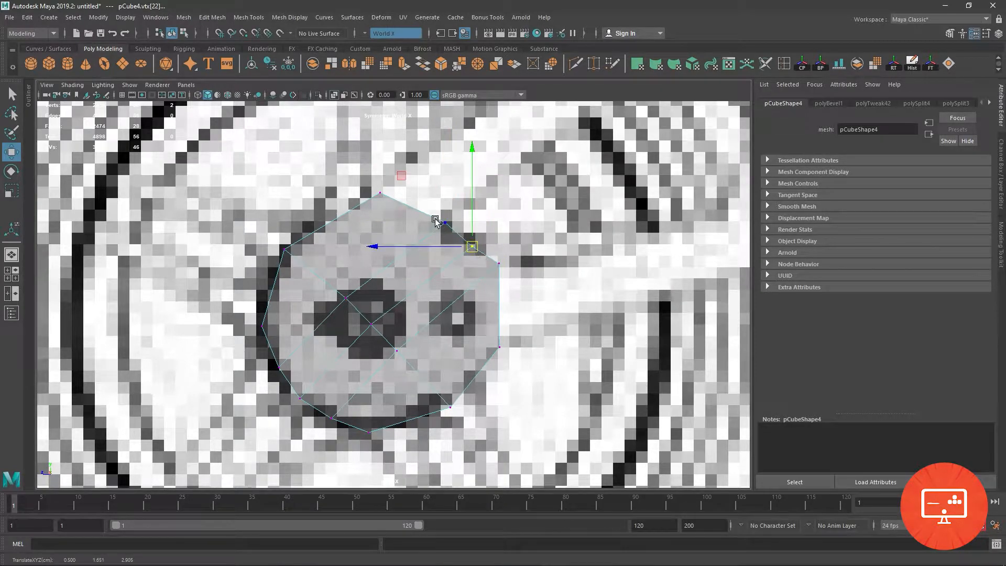
left_click_drag(472, 247, 492, 255)
left_click(499, 263)
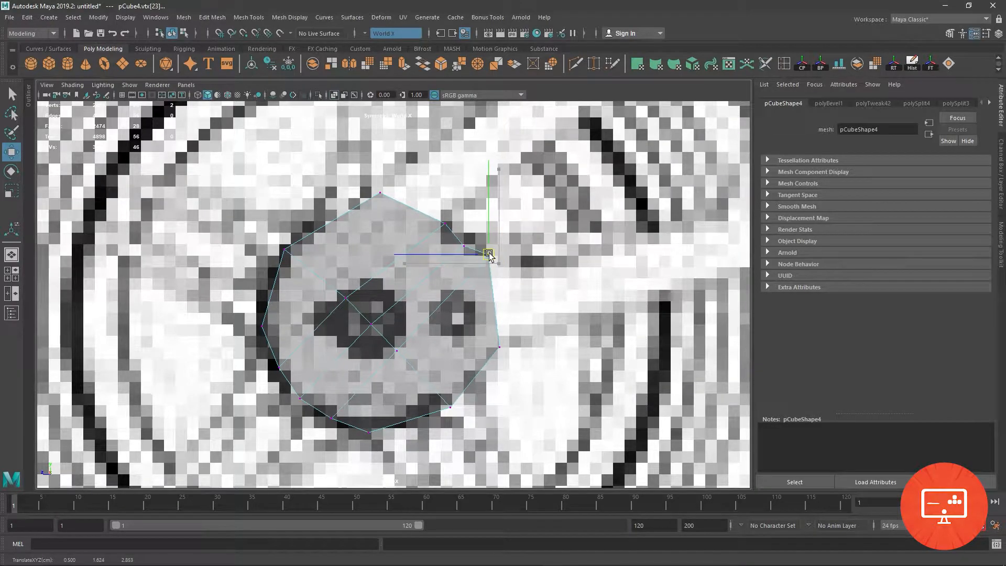
Step: Cut additional edges across the lower and upper parts of the hub piece with Multi-Cut
scroll(489, 255, "down", 5)
scroll(569, 295, "up", 5)
middle_click_drag(453, 331, 450, 312, "alt")
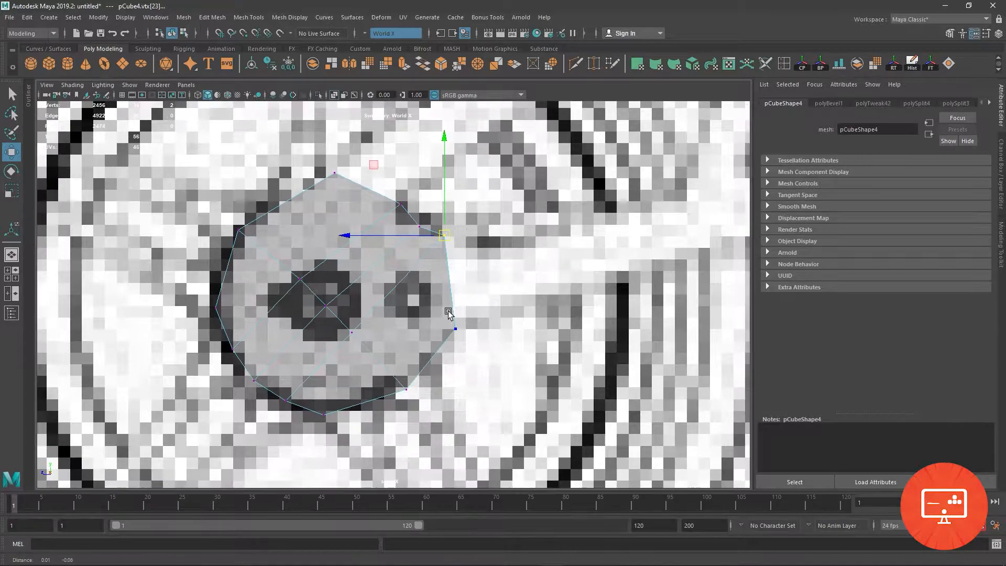
left_click(576, 64)
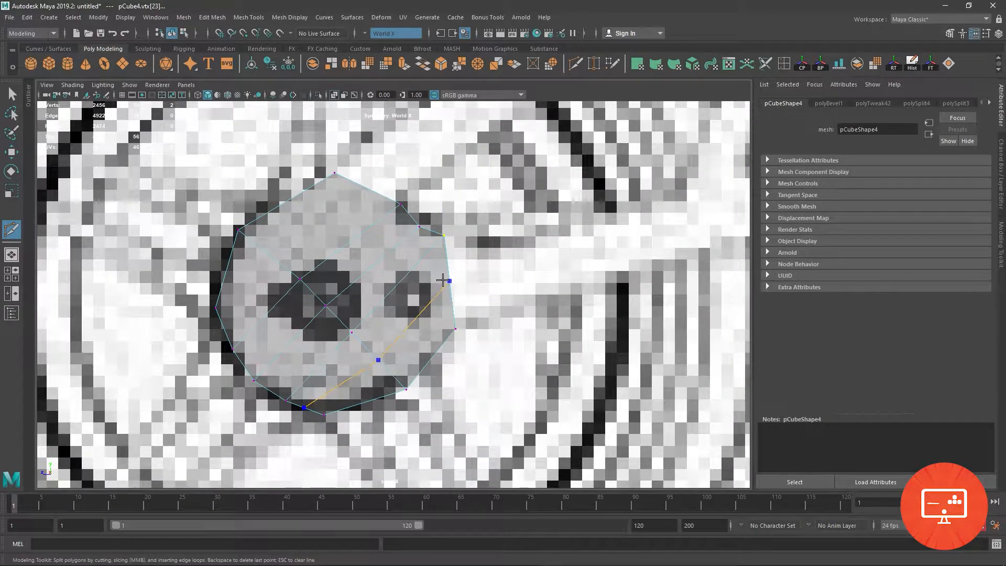
left_click(447, 282)
key("Return")
left_click(225, 329)
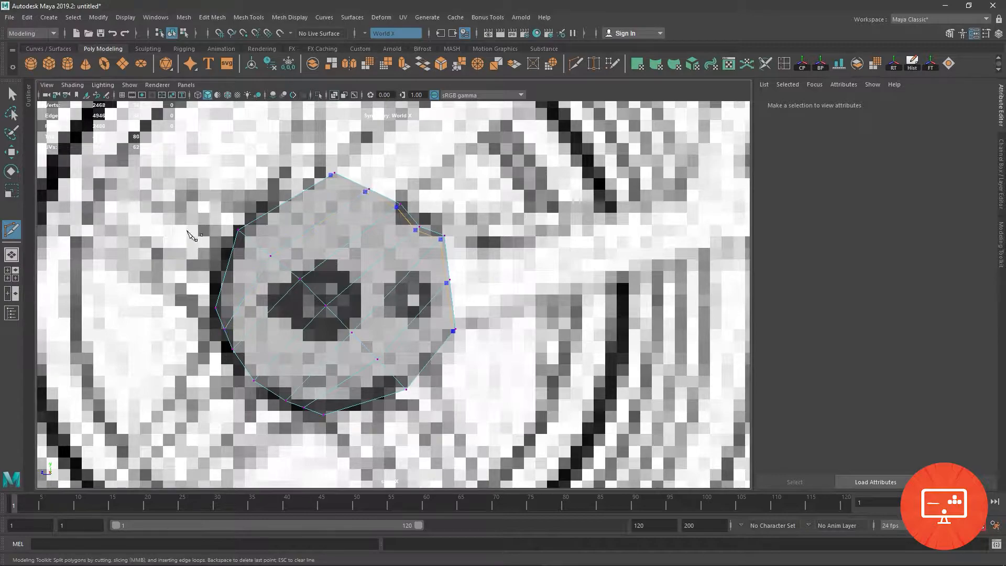
Step: Select the side faces of the hub piece, extrude them and scale the extrusion inward to form an inset border
key("w")
right_click_drag(287, 219, 288, 231)
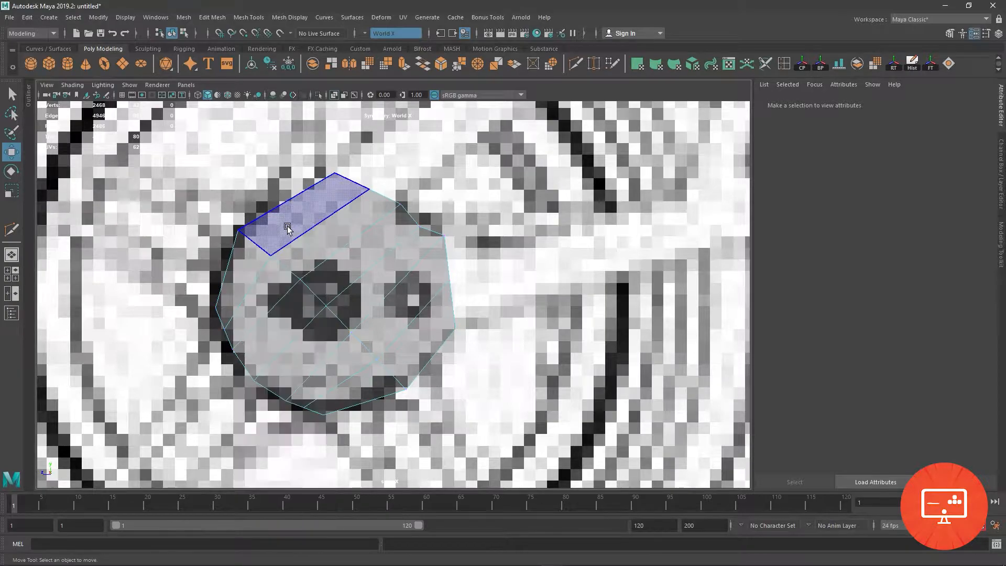
left_click(288, 225)
mouse_move(288, 229)
left_mouse_down()
mouse_move(241, 272)
mouse_move(340, 393)
mouse_move(435, 225)
mouse_move(314, 199)
left_mouse_up()
key("r")
left_click_drag(336, 295, 314, 296, "shift")
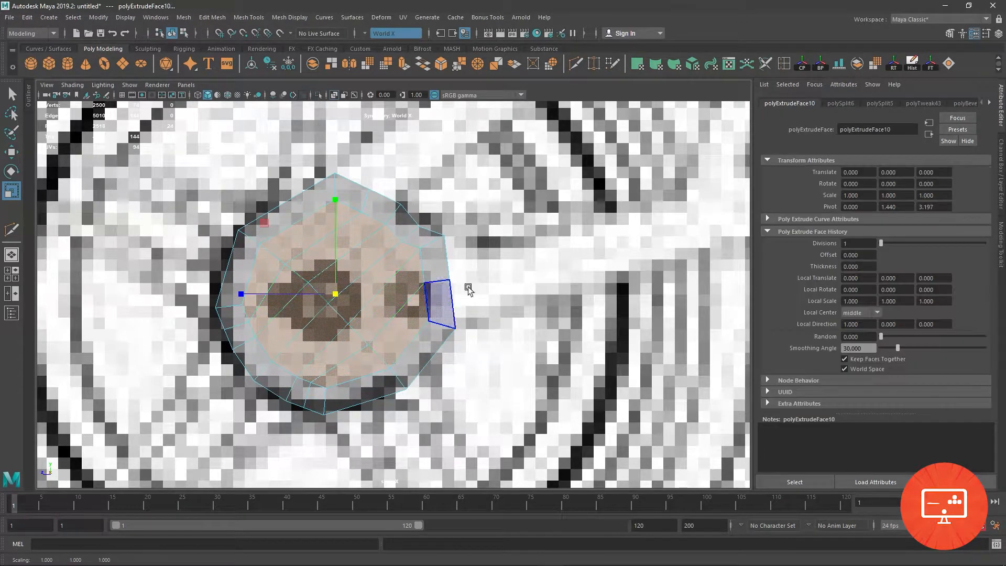
Step: Move the inset end faces symmetrically along the X axis in the perspective view
key("space")
key("space")
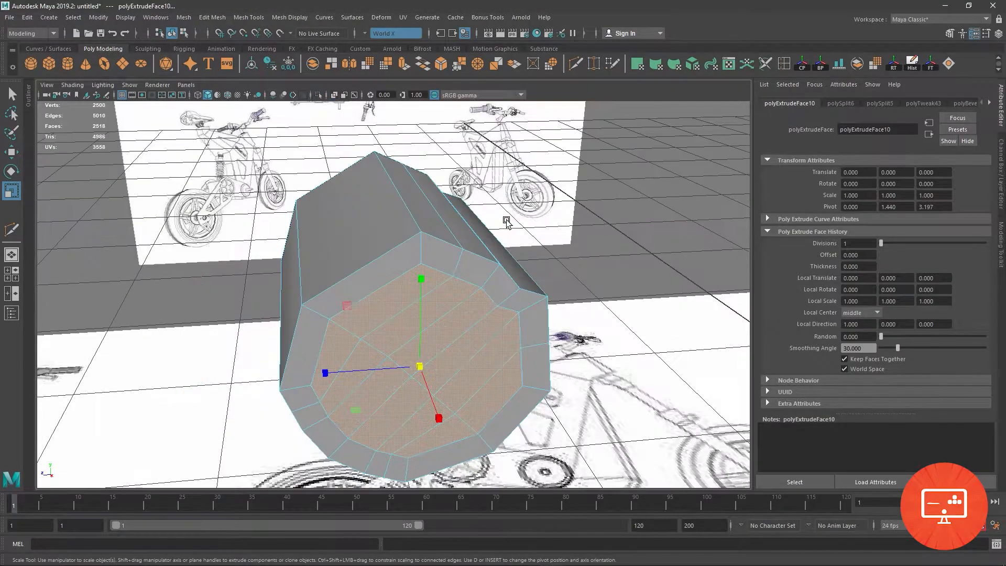
left_click_drag(467, 337, 315, 336, "alt")
left_click(16, 153)
left_click_drag(610, 346, 581, 351)
Step: Narrow the hub piece in the front view by moving its side vertices symmetrically toward the center
key("space")
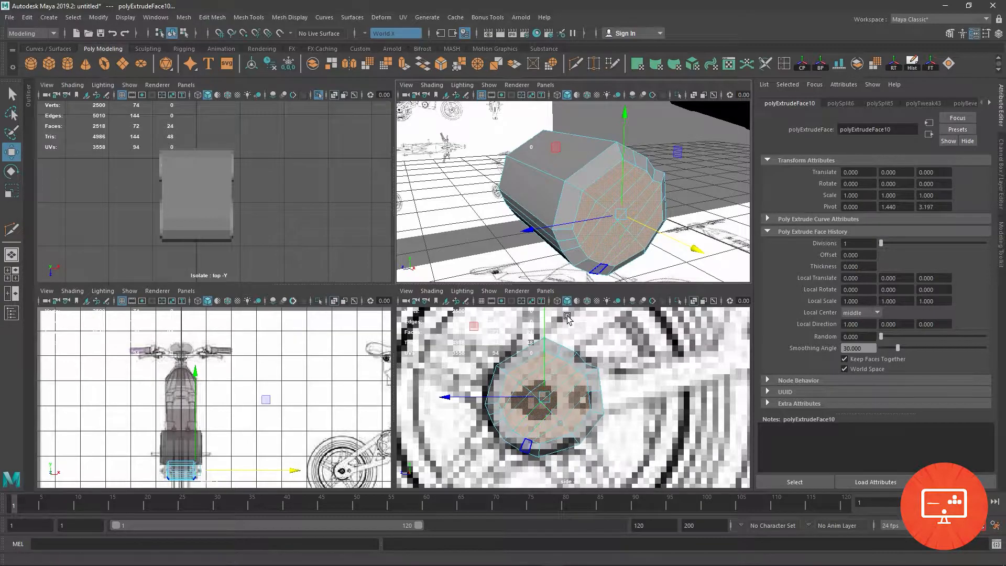
key("space")
scroll(400, 433, "up", 10)
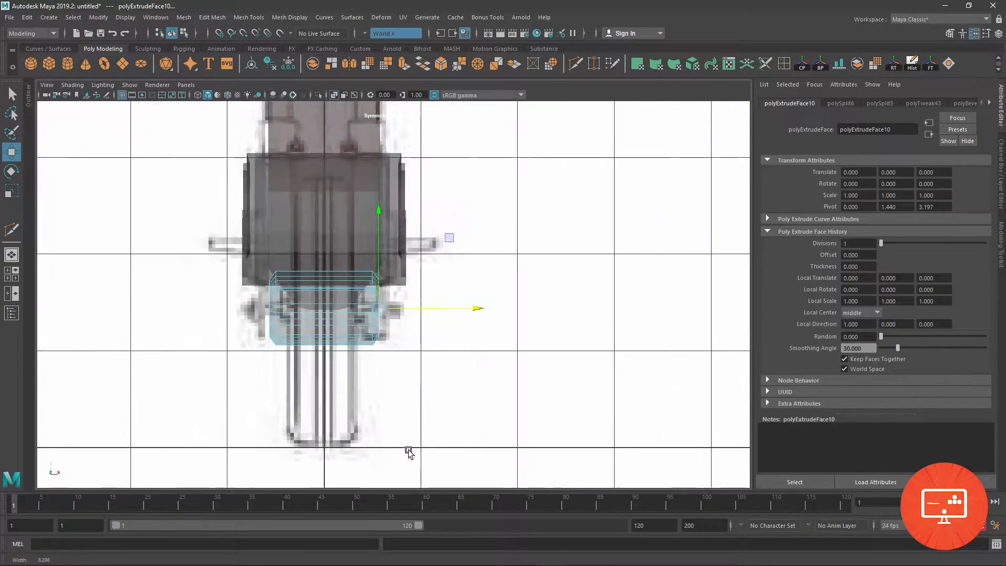
scroll(553, 421, "up", 2)
key("F9")
left_click_drag(488, 218, 595, 395)
left_click_drag(629, 288, 602, 288)
middle_click_drag(580, 274, 548, 287, "alt")
right_click_drag(548, 287, 549, 408, "alt")
left_click_drag(581, 320, 579, 320)
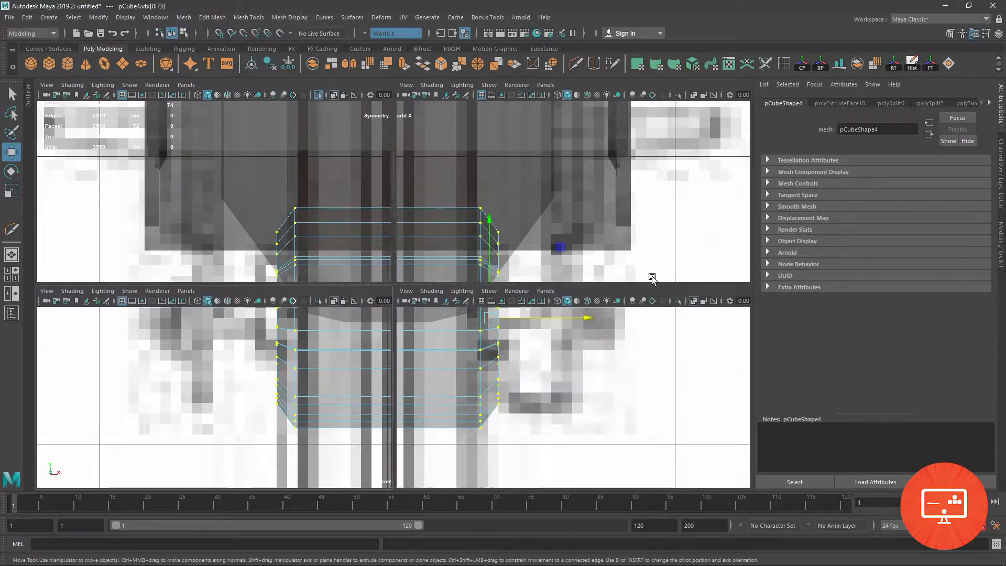
Step: Fine-tune the hub piece's width with the side vertices, checking it in the perspective and front views
key("space")
key("space")
left_click_drag(524, 278, 458, 277, "alt")
key("space")
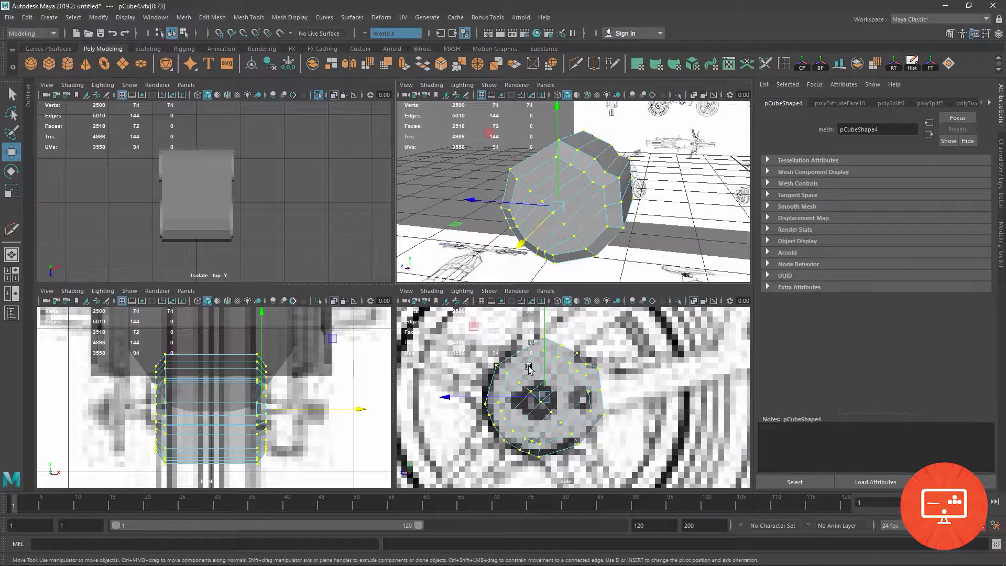
left_click_drag(355, 409, 335, 408)
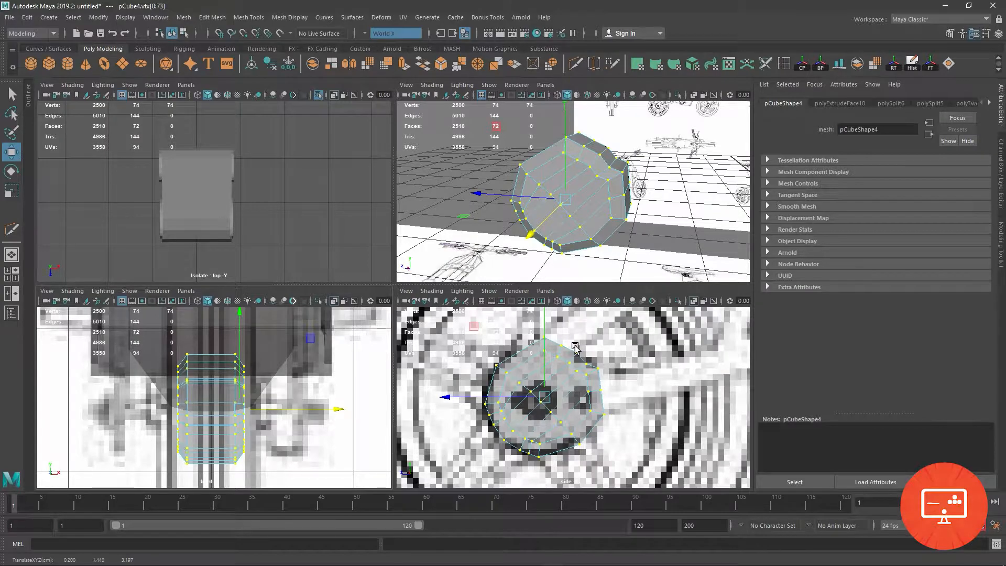
mouse_move(333, 409)
left_mouse_down()
mouse_move(358, 409)
mouse_move(350, 411)
left_mouse_up()
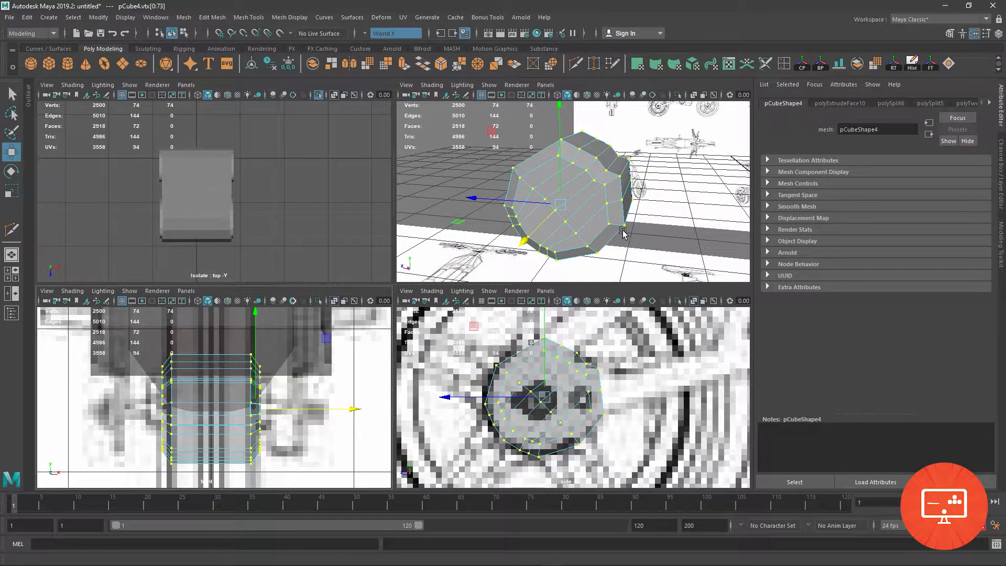
Step: Insert three edge loops around the hub piece to divide its width, undoing the loops that run lengthwise
key("space")
key("f")
left_click(814, 84)
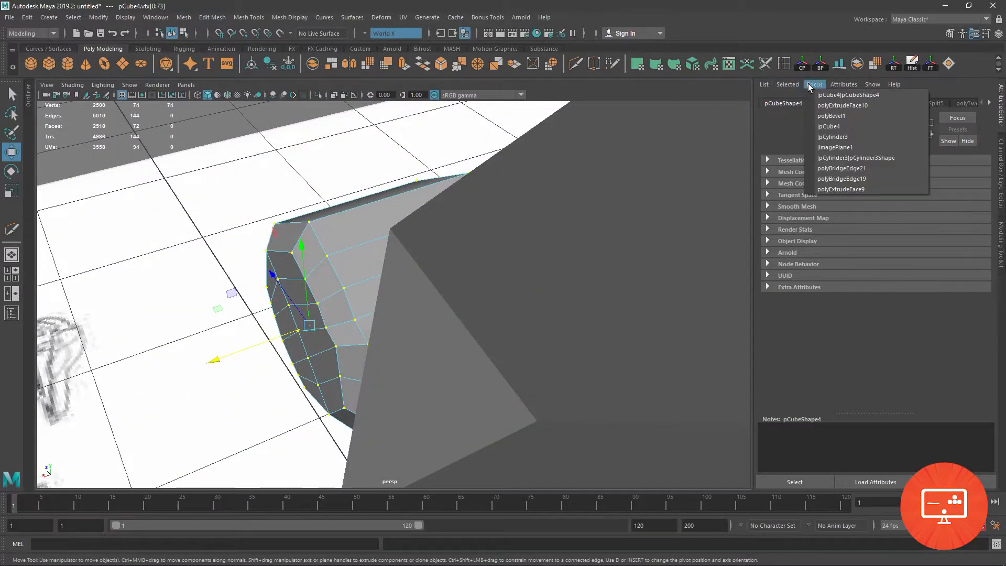
left_click(784, 64)
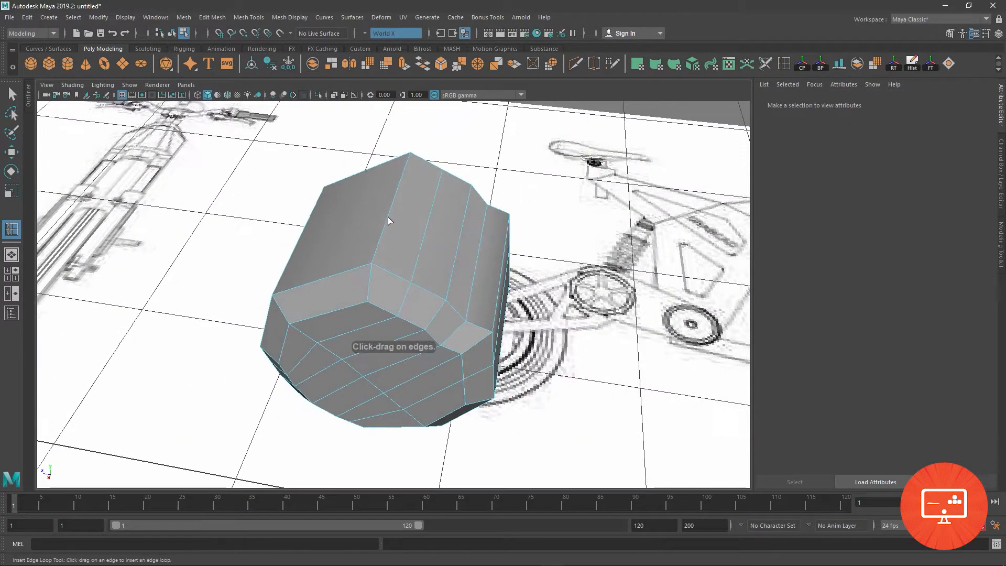
left_click(404, 234)
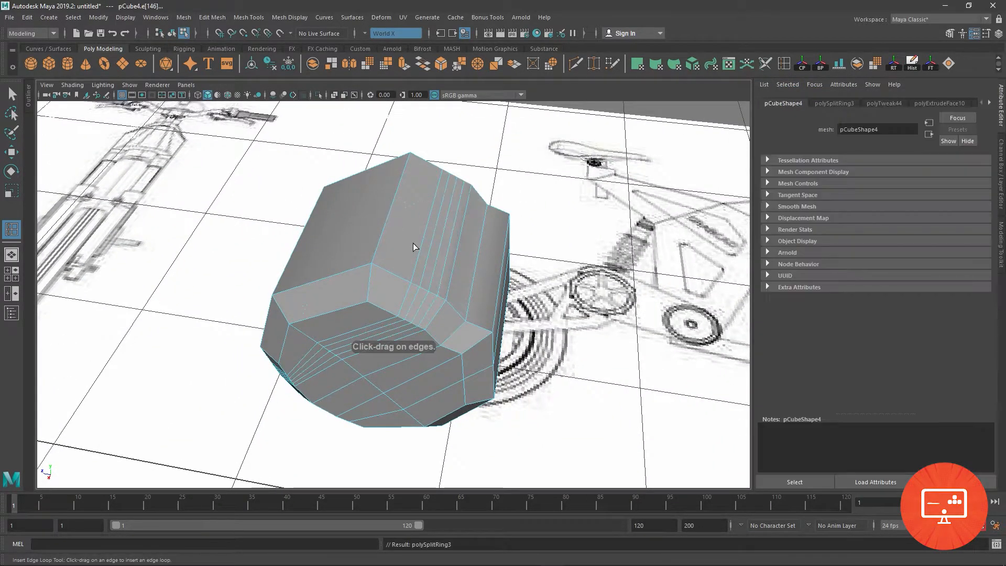
key("ctrl+z")
key("ctrl+z")
key("ctrl+z")
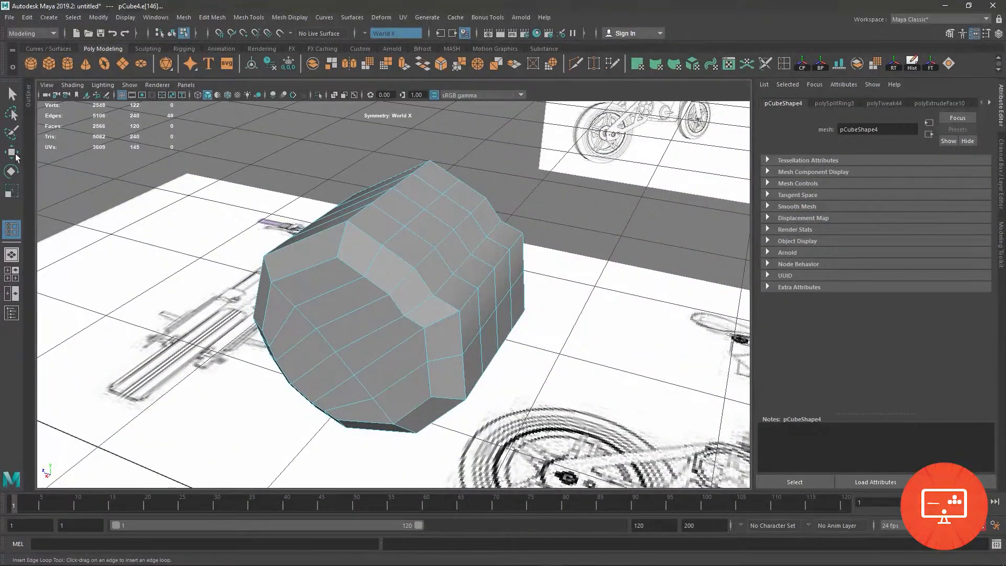
Step: Select the two rows of faces across the hub piece's upper swingarm-side slope
left_click(12, 152)
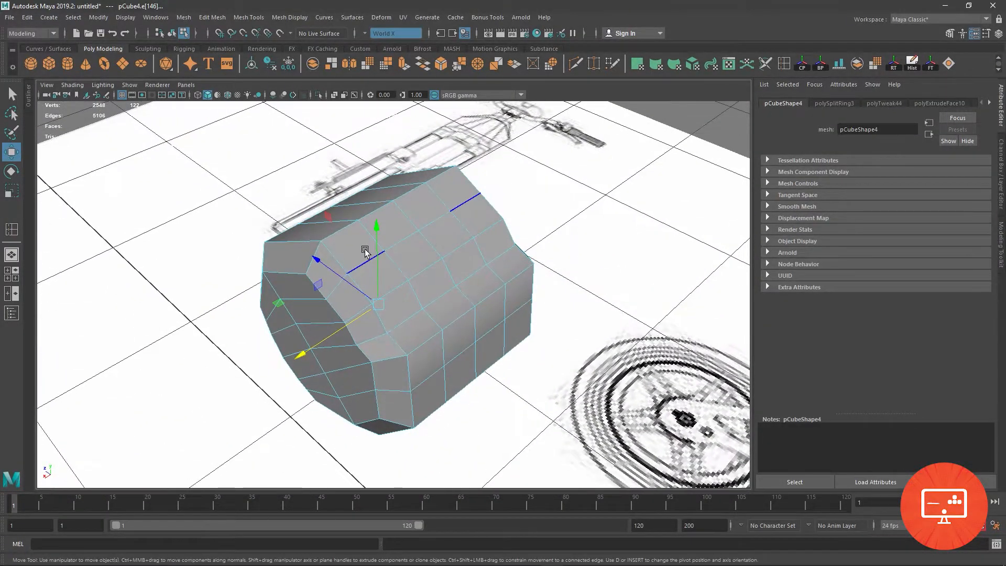
right_click_drag(365, 249, 348, 240)
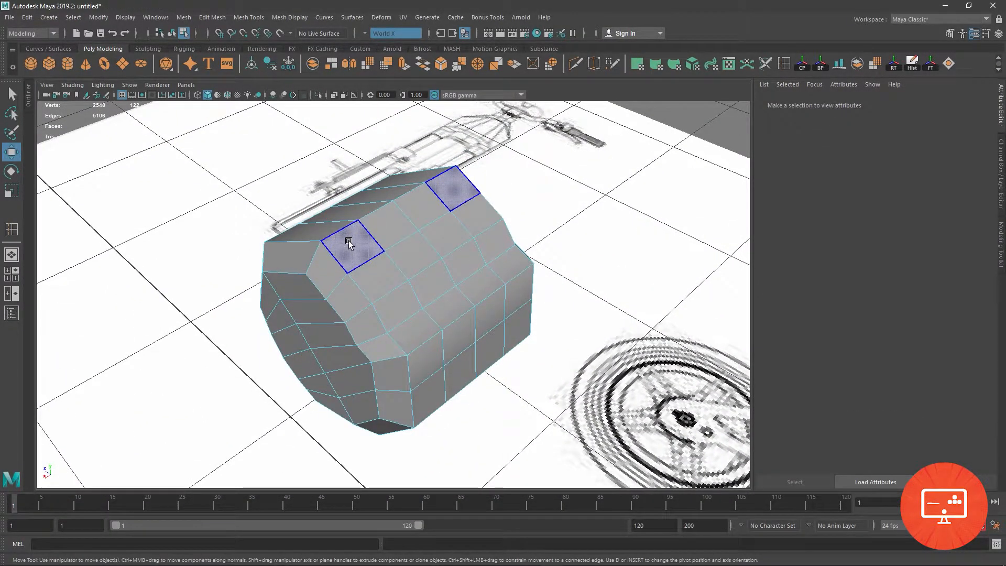
left_click(348, 241)
left_click(376, 282)
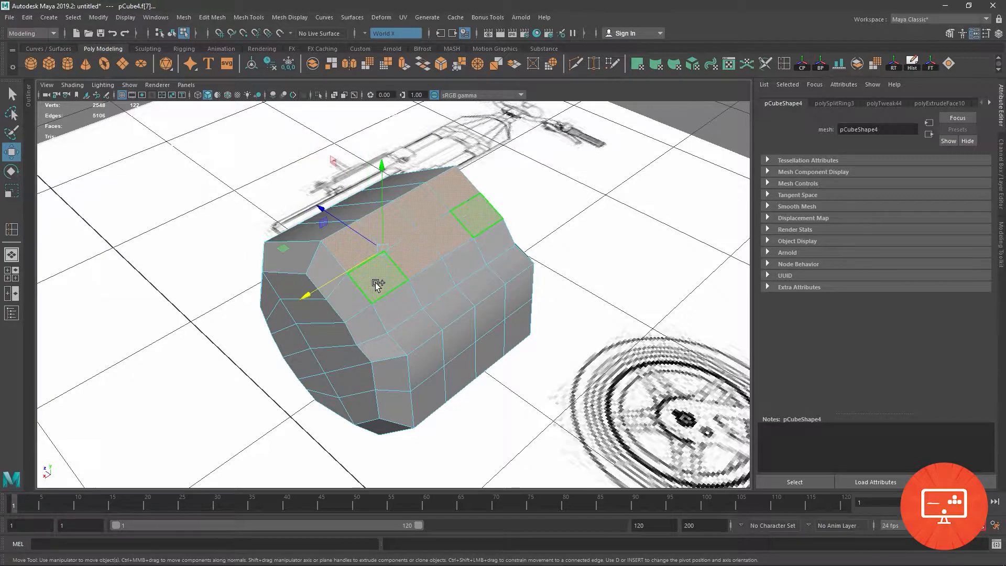
Step: Examine the hub piece against the front and rear bike blueprints around the rear wheel and swingarm
key("space")
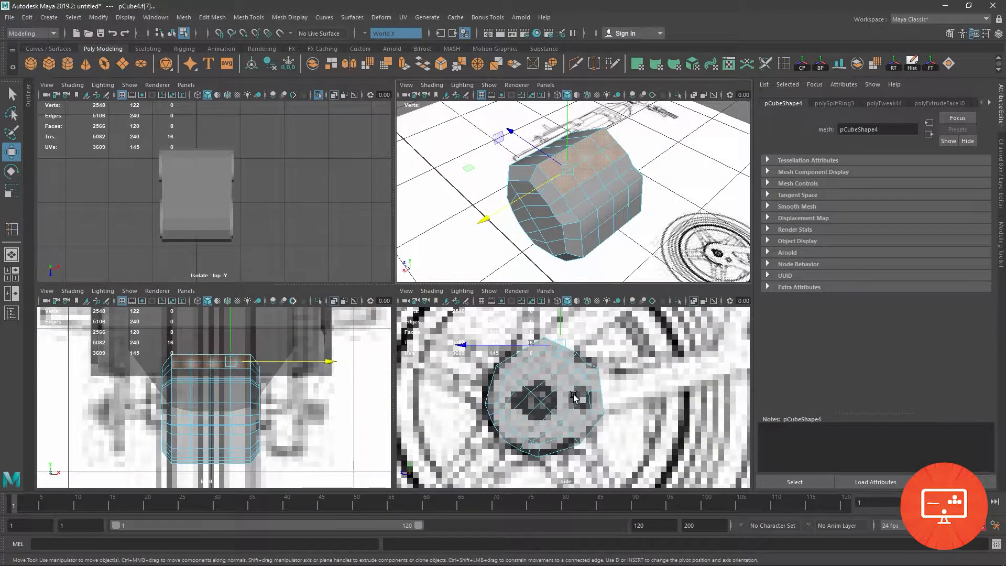
scroll(256, 390, "down", 5)
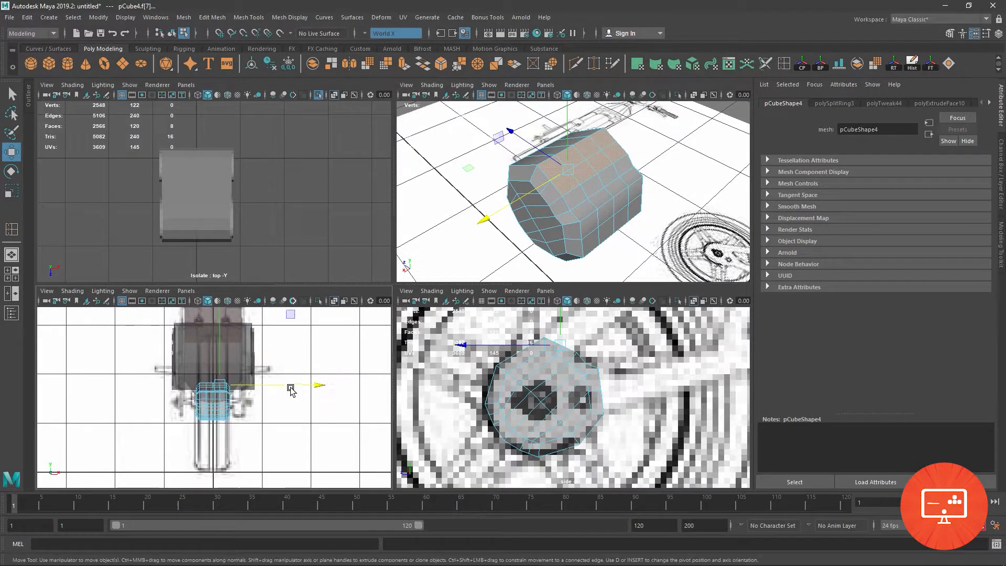
key("space")
scroll(468, 387, "up", 5)
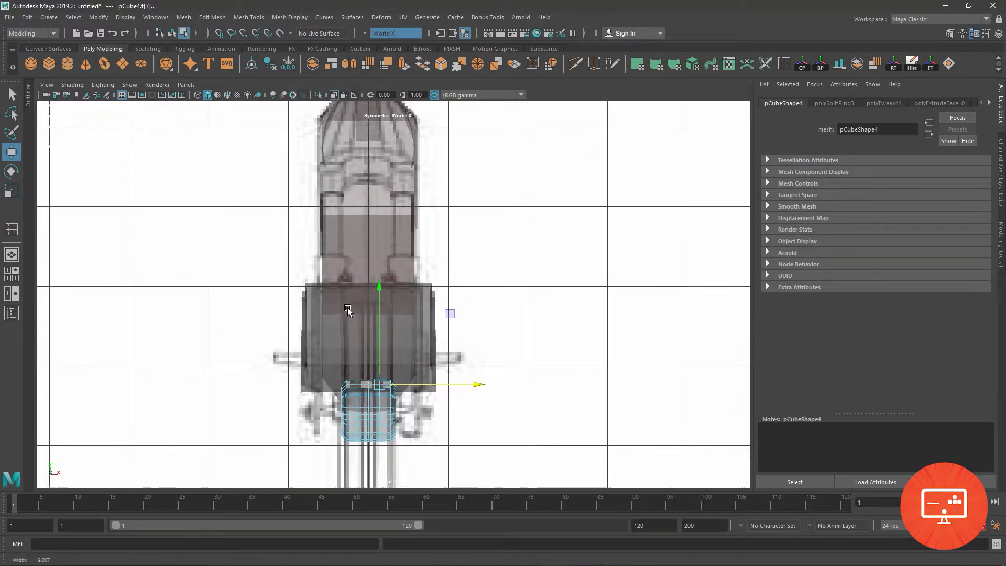
right_click_drag(468, 385, 386, 380, "alt")
middle_click_drag(437, 343, 420, 262, "alt")
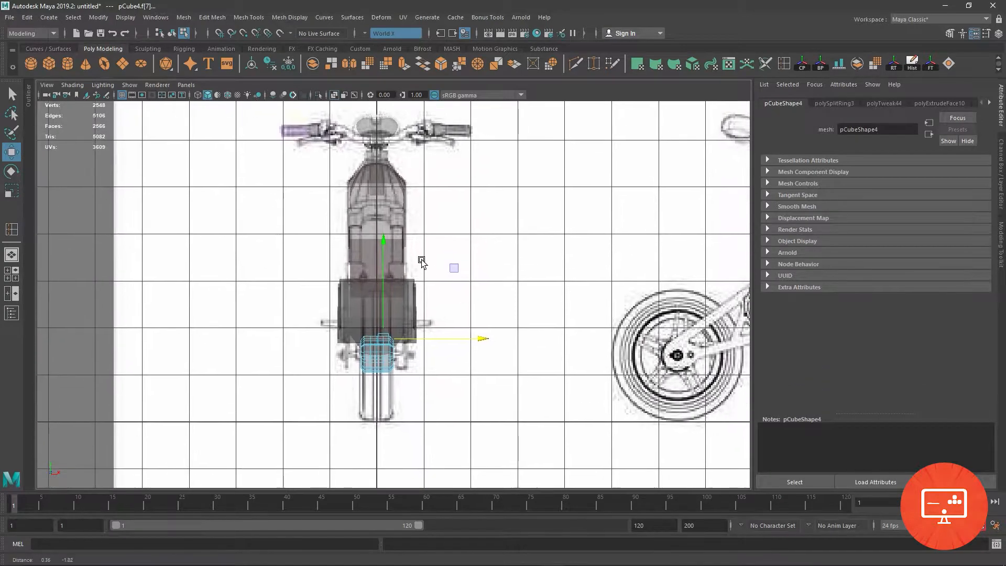
right_click_drag(361, 314, 389, 319, "alt")
middle_click_drag(569, 342, 37, 308, "alt")
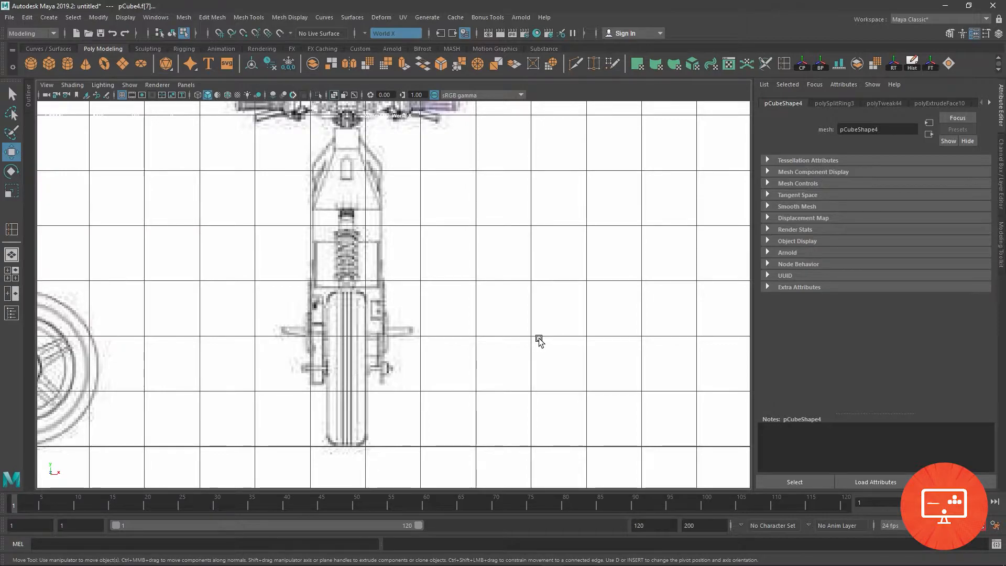
key("space")
key("space")
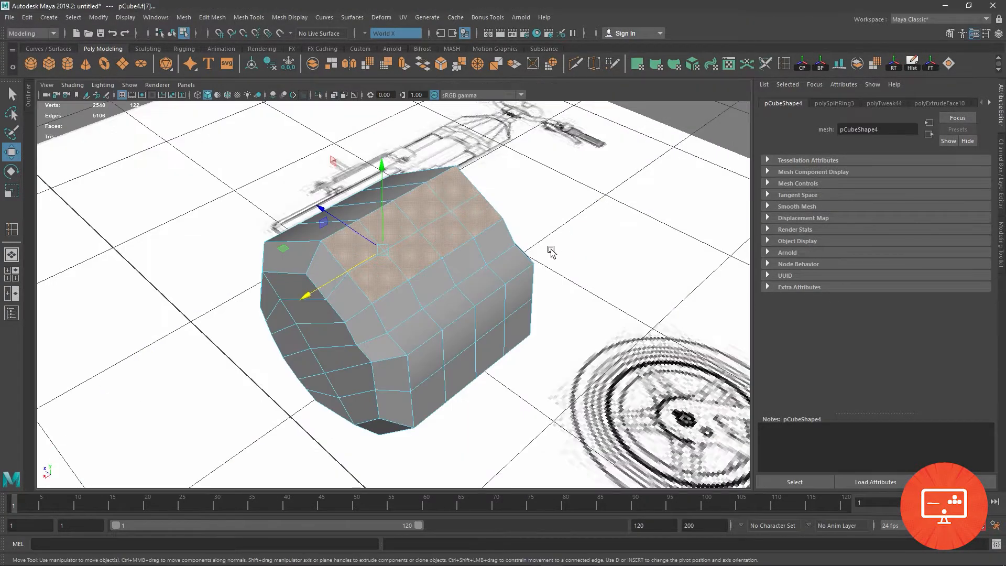
Step: Select the two central rings of faces around the hub piece and delete them, leaving two separate end shells
left_click_drag(557, 249, 386, 232, "alt")
left_click(380, 227)
left_click(379, 254, "shift")
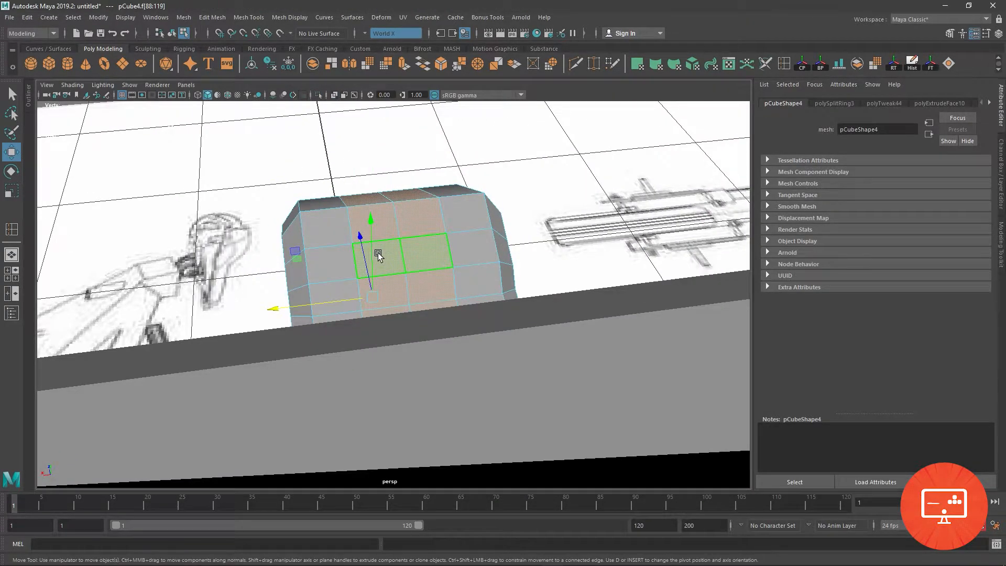
key("Delete")
Step: Select all faces of the two end shells and spread them apart symmetrically in the front view onto the swingarm ends
double_click(330, 260)
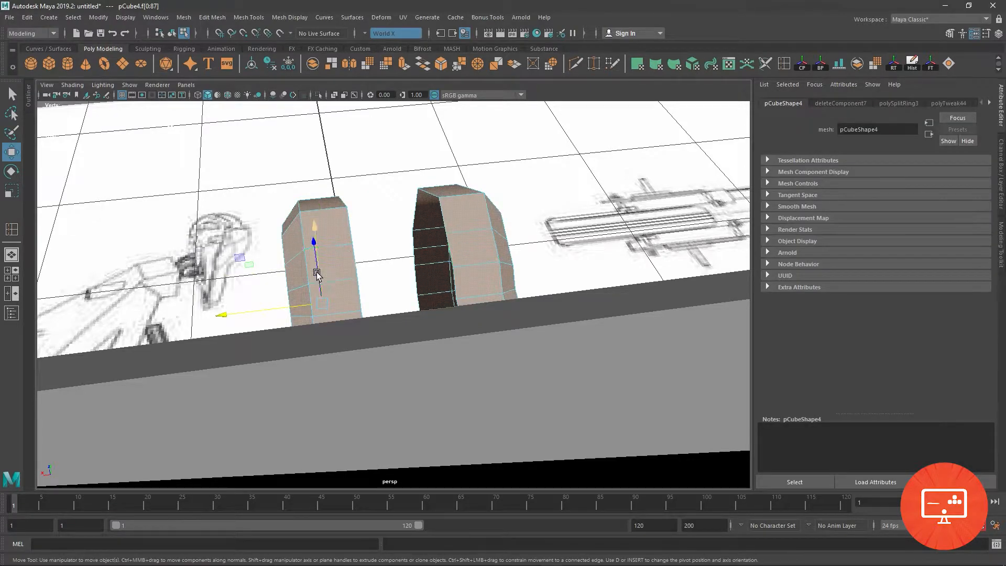
key("space")
key("space")
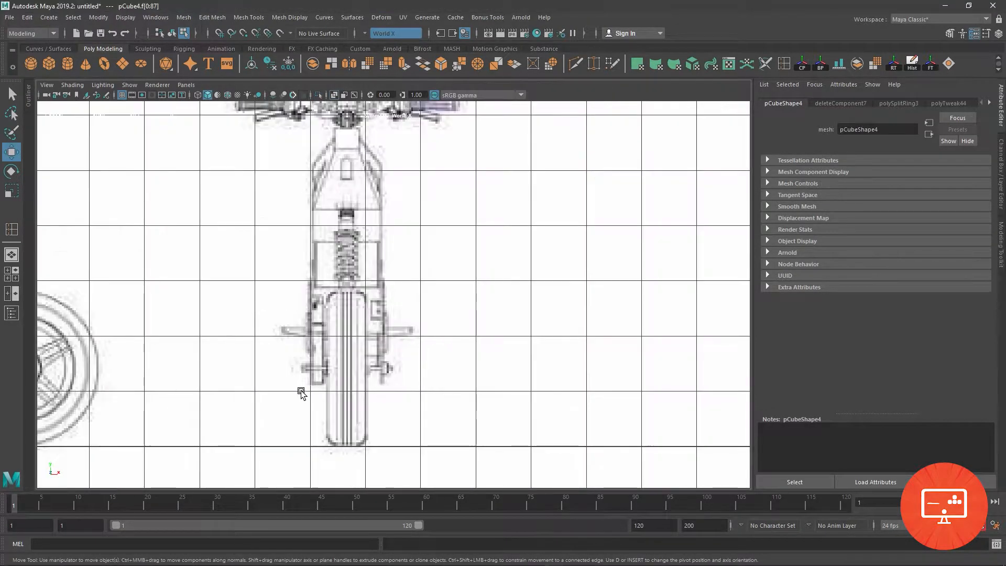
key("f")
middle_click_drag(732, 320, 739, 318, "alt")
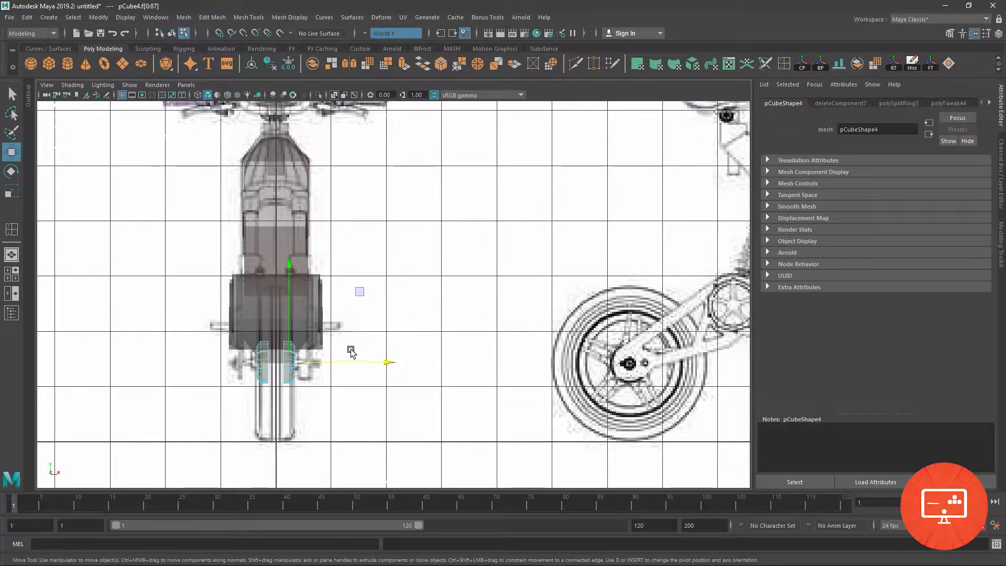
right_click_drag(261, 353, 370, 478, "alt")
middle_click_drag(371, 479, 564, 439, "alt")
left_click_drag(512, 356, 550, 360)
Step: Duplicate the two-shell hub mesh in object mode and offset the copy sideways along X
key("space")
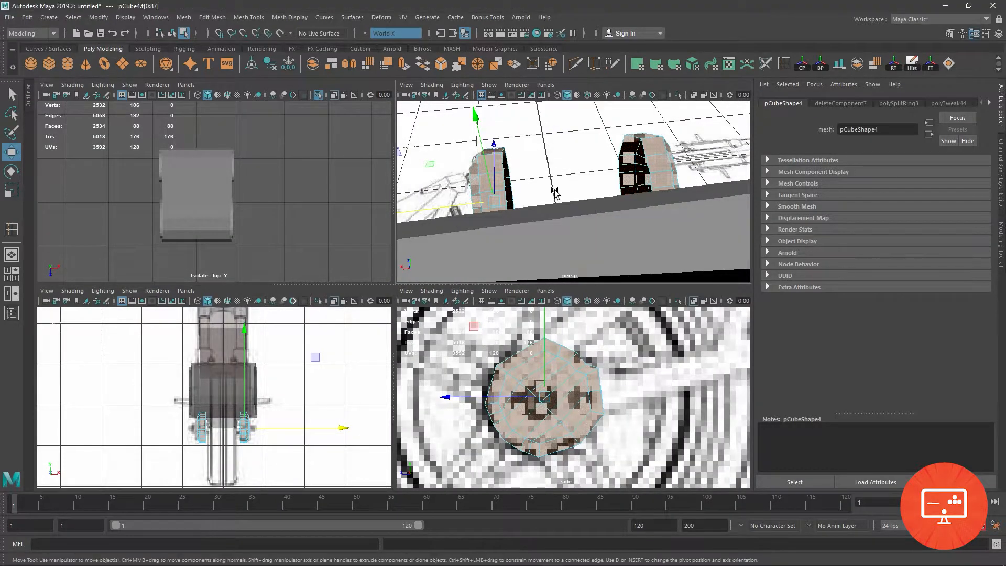
key("space")
left_click_drag(562, 180, 340, 220, "alt")
right_click_drag(341, 220, 388, 292, "alt")
middle_click_drag(388, 292, 371, 416, "alt")
left_click_drag(371, 417, 459, 211, "alt")
right_click(458, 211)
right_click_drag(458, 211, 457, 180)
left_click(459, 212)
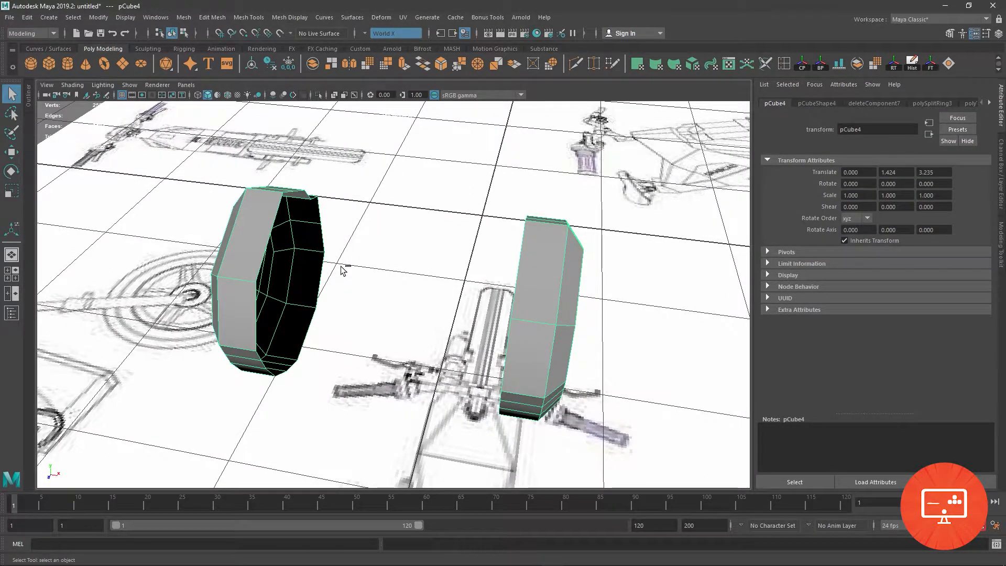
key("ctrl+d")
key("w")
left_click_drag(491, 314, 602, 321)
Step: Move the copy's right shell against the open side of the left hub, and its left shell over toward the right hub
right_click_drag(657, 296, 660, 302)
left_click(659, 302)
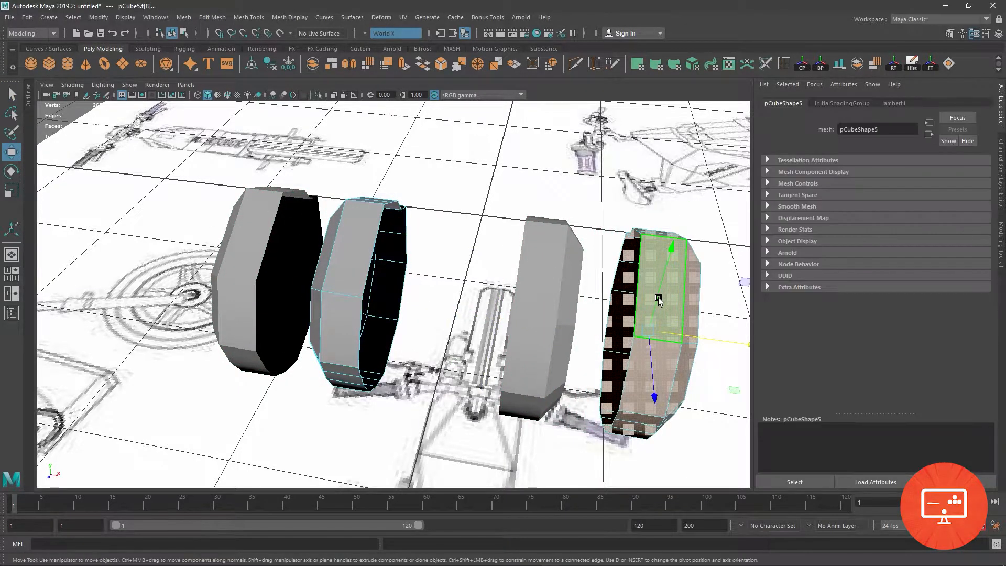
left_click_drag(731, 343, 381, 322)
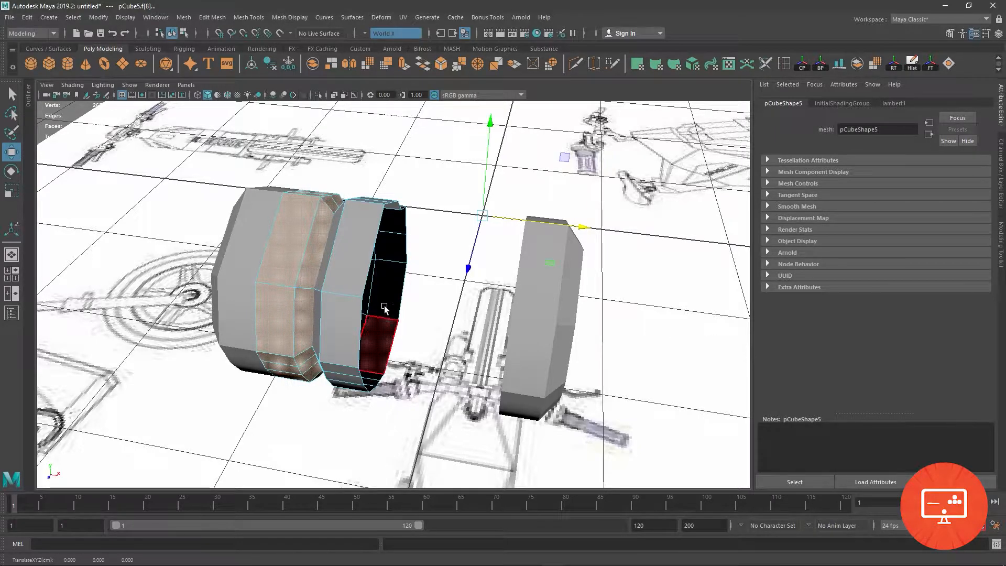
double_click(363, 246)
left_click_drag(460, 304, 550, 306)
key("F8")
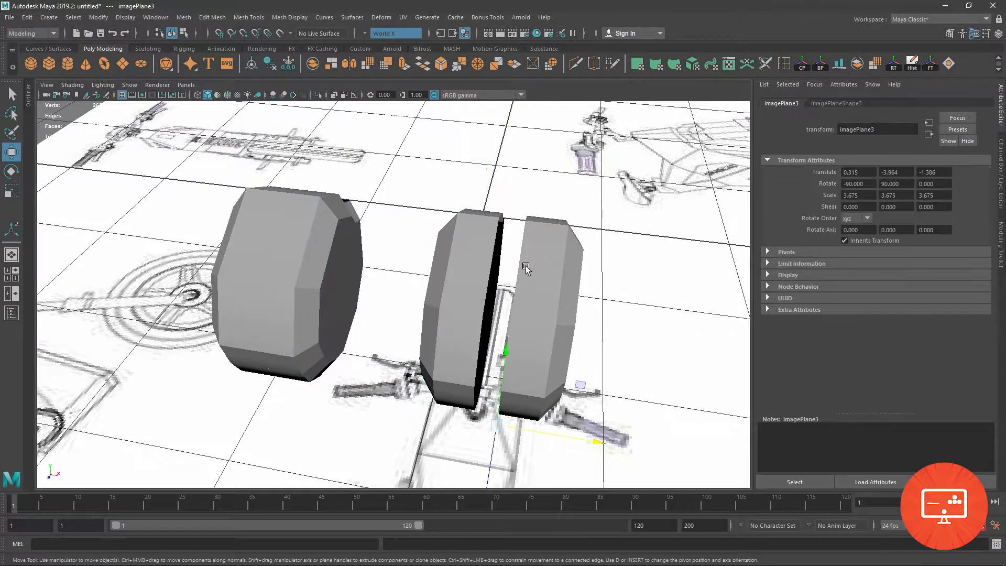
right_click_drag(471, 267, 473, 296)
double_click(473, 269)
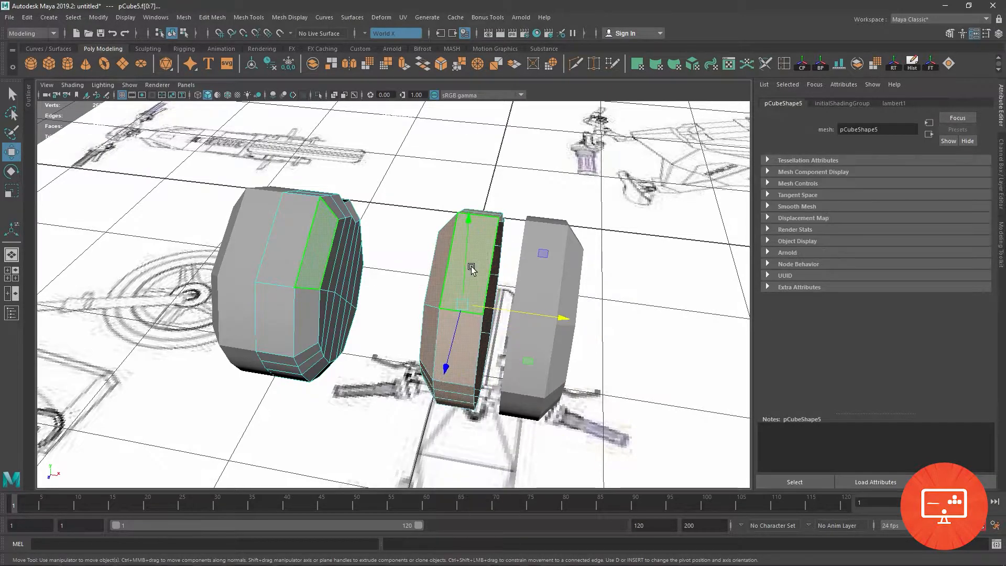
left_click_drag(558, 321, 571, 321)
key("ctrl+z")
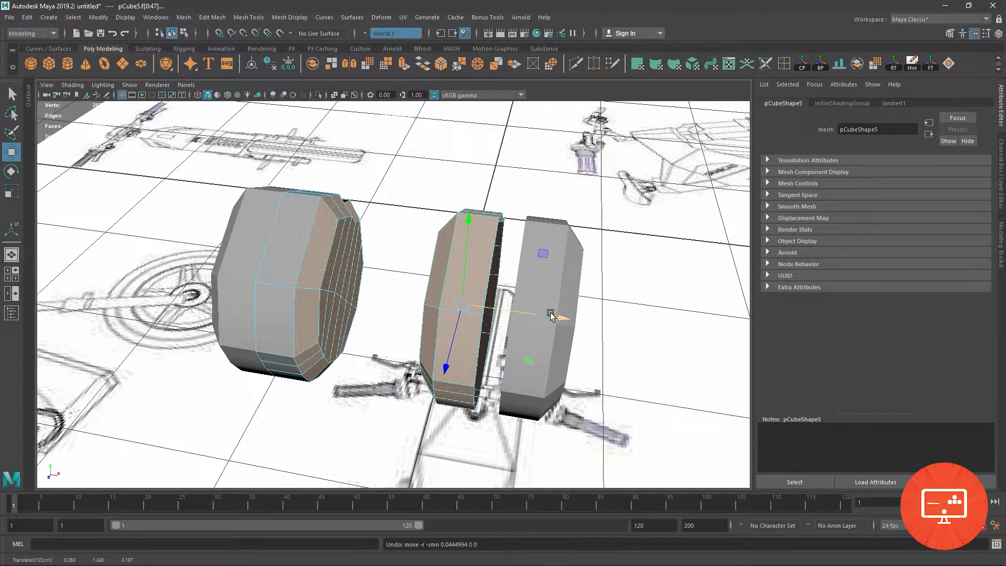
Step: Turn symmetry off, then select the duplicated right-hand shell's faces and move them to close the right hub
left_click(366, 34)
left_click(381, 43)
left_click(418, 184)
left_click(461, 259)
right_click_drag(461, 259, 464, 275)
double_click(464, 276)
left_click_drag(565, 321, 539, 294)
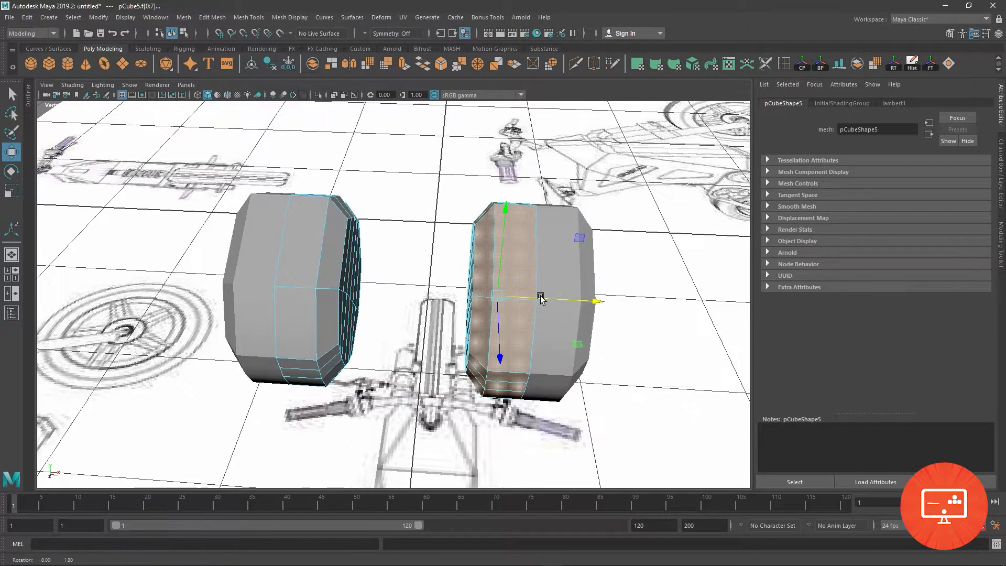
Step: Combine the original and duplicated hub shells into one mesh
right_click_drag(519, 241, 576, 228)
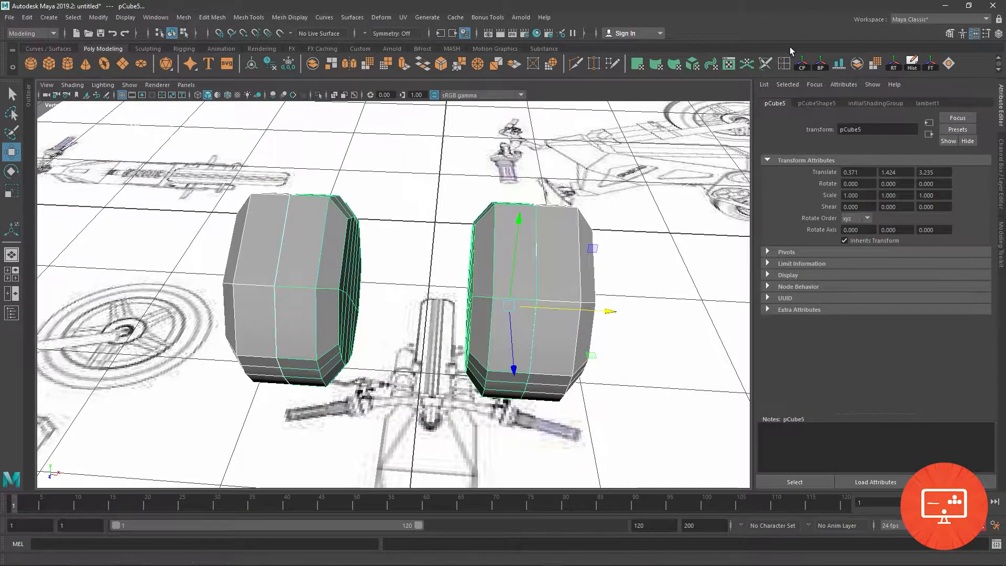
left_click(847, 65)
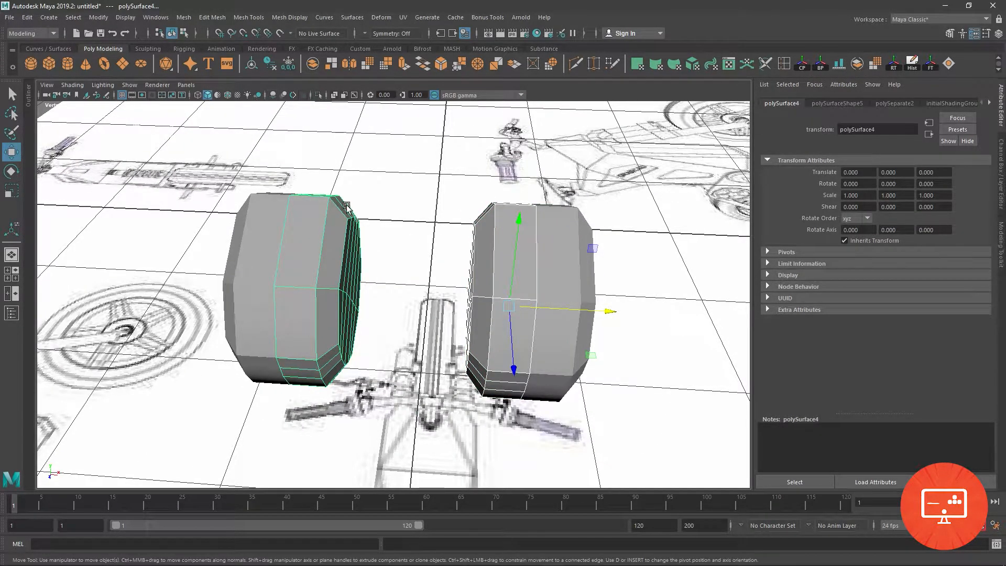
right_click_drag(286, 231, 263, 236)
Step: Turn off object isolation in the top view and switch the combined hub mesh to vertex editing
key("space")
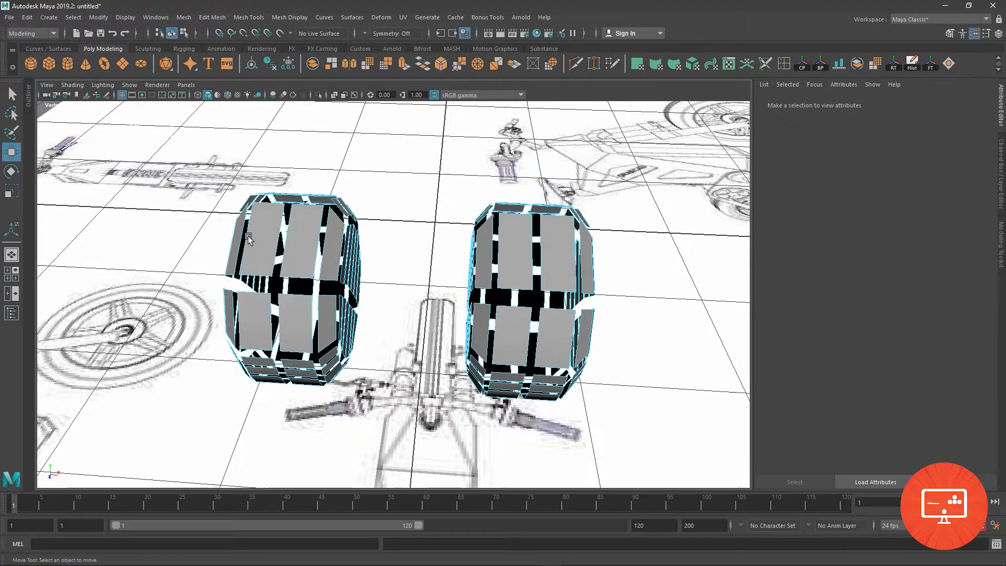
key("space")
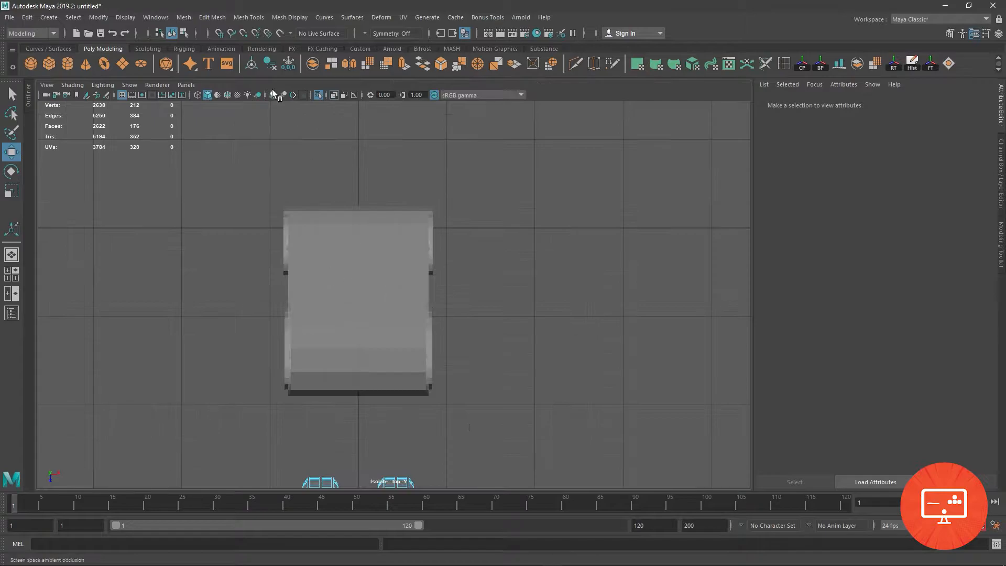
left_click(318, 95)
scroll(283, 209, "up", 10)
right_click(238, 238)
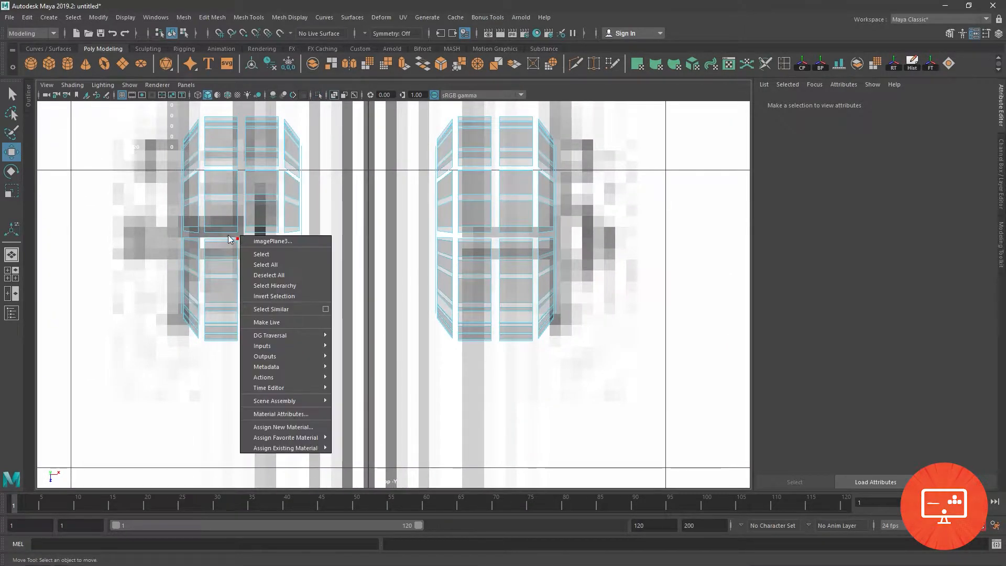
right_click_drag(238, 225, 187, 225)
Step: Merge the middle seam vertices of the left and right hub pieces with a 0.01 distance threshold
middle_click_drag(264, 247, 367, 403, "alt")
left_click_drag(329, 242, 366, 422)
middle_click_drag(364, 392, 364, 281, "alt")
left_click_drag(363, 414, 323, 116)
right_click_drag(331, 207, 353, 156, "shift")
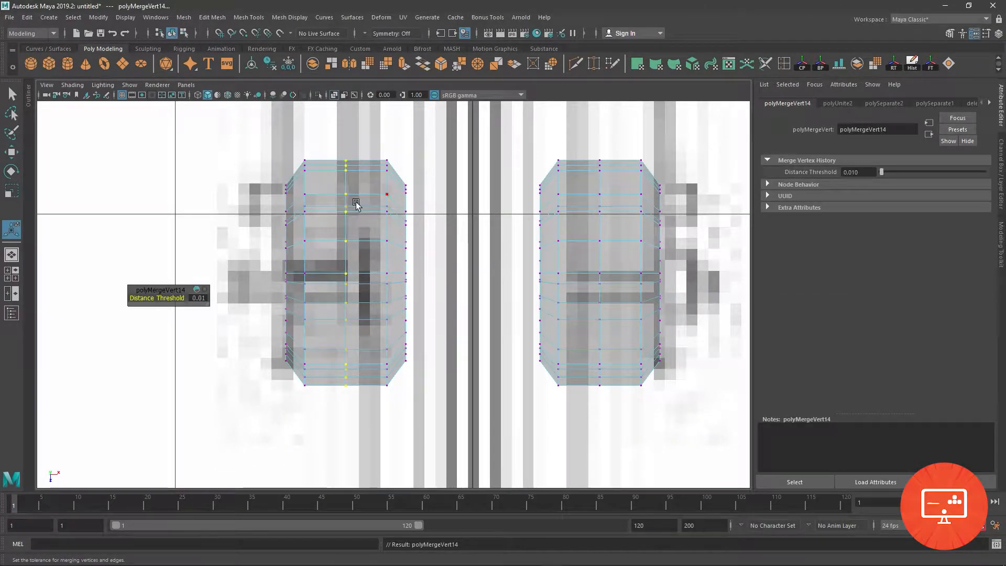
key("r")
right_click_drag(341, 224, 342, 192, "shift")
left_click_drag(587, 131, 630, 401)
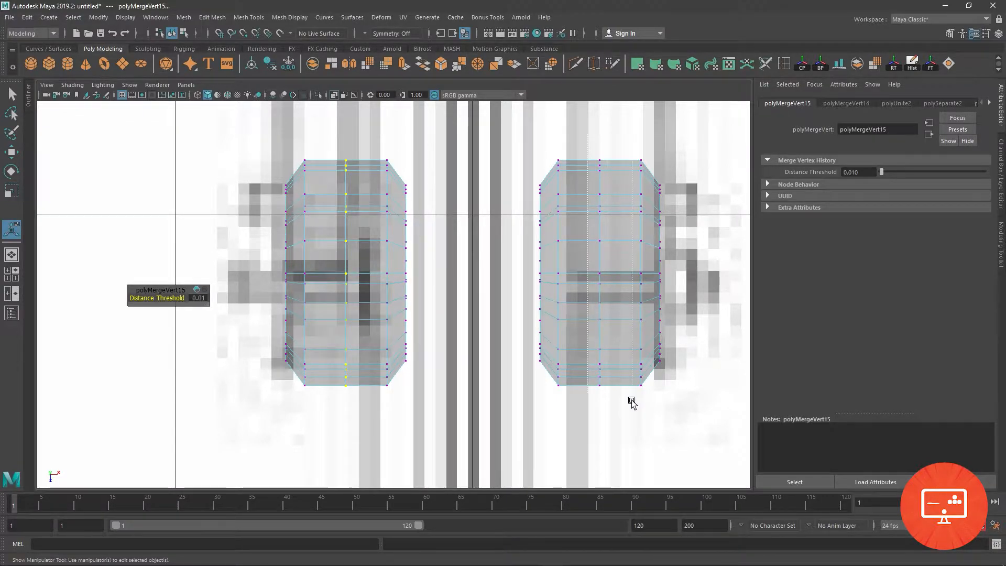
key("r")
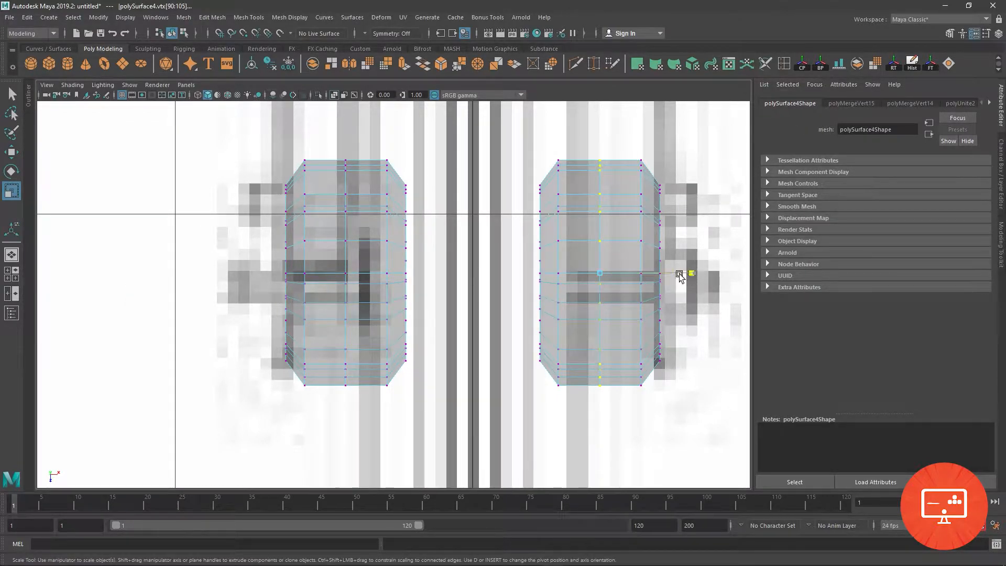
right_click_drag(614, 235, 652, 173, "shift")
Step: Turn on World X symmetry and return the hub mesh to object mode
left_click(364, 33)
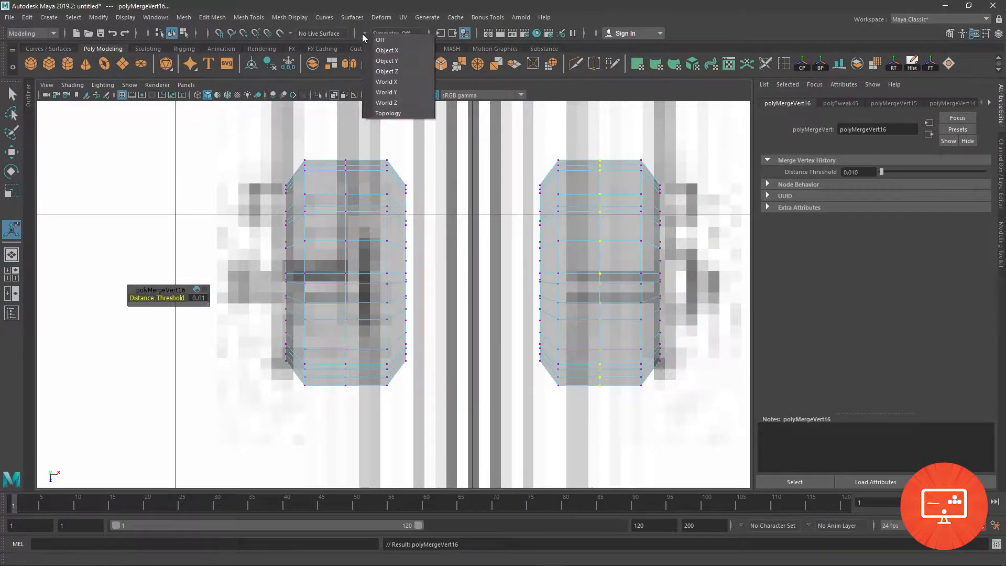
left_click(386, 82)
right_click_drag(603, 209, 652, 189)
key("space")
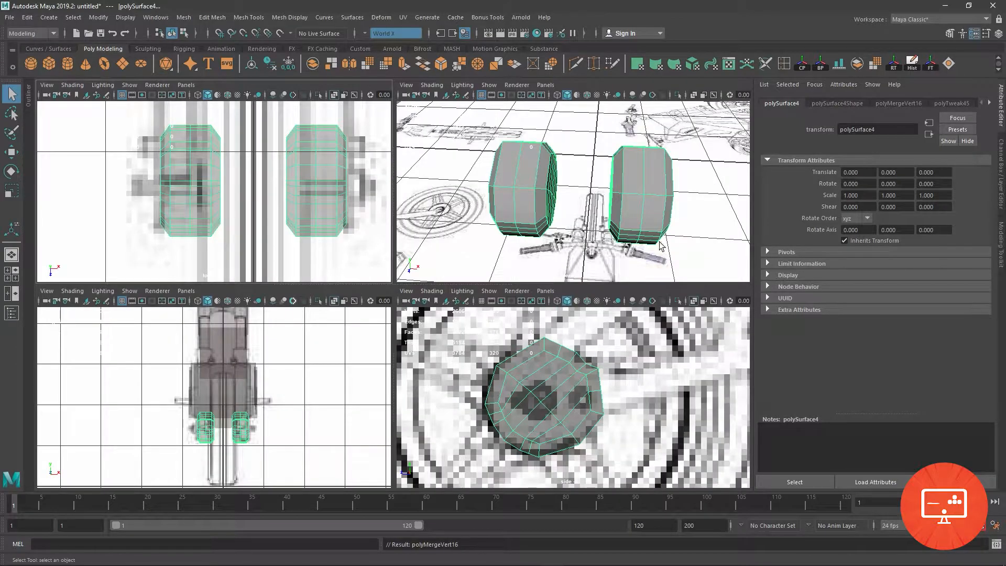
key("space")
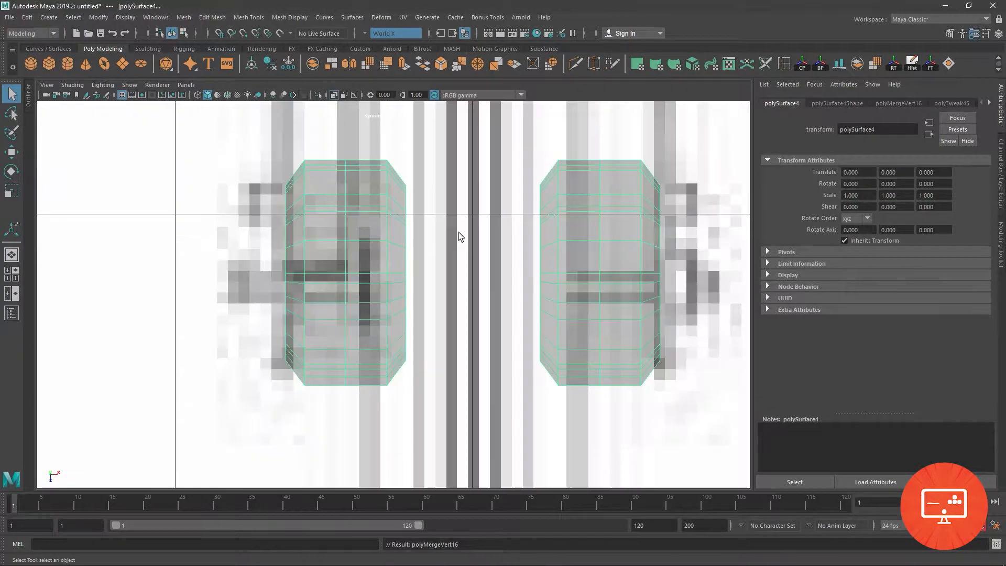
middle_click_drag(458, 244, 320, 266, "alt")
right_click_drag(464, 240, 409, 253)
left_click_drag(354, 150, 517, 415)
key("r")
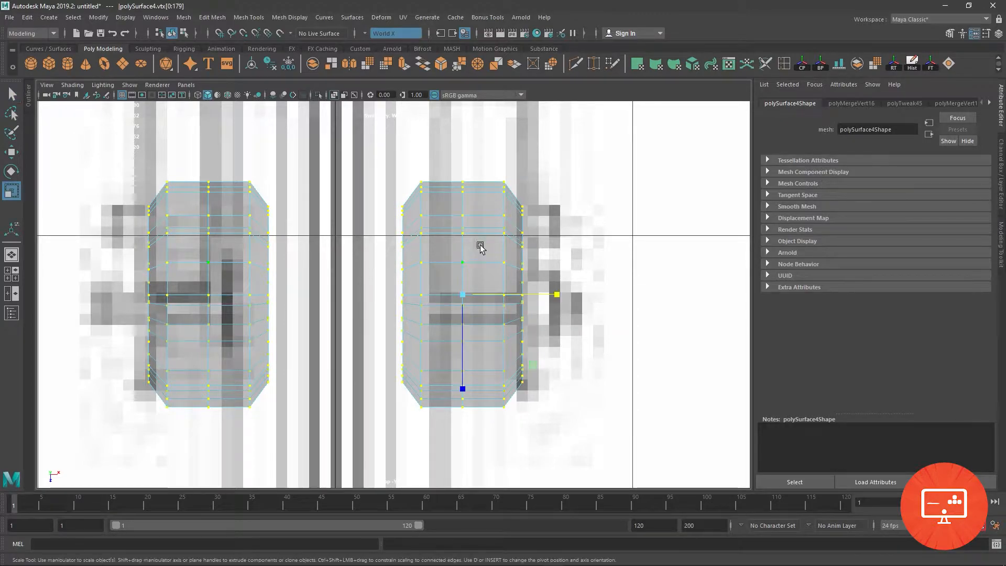
left_click(551, 297)
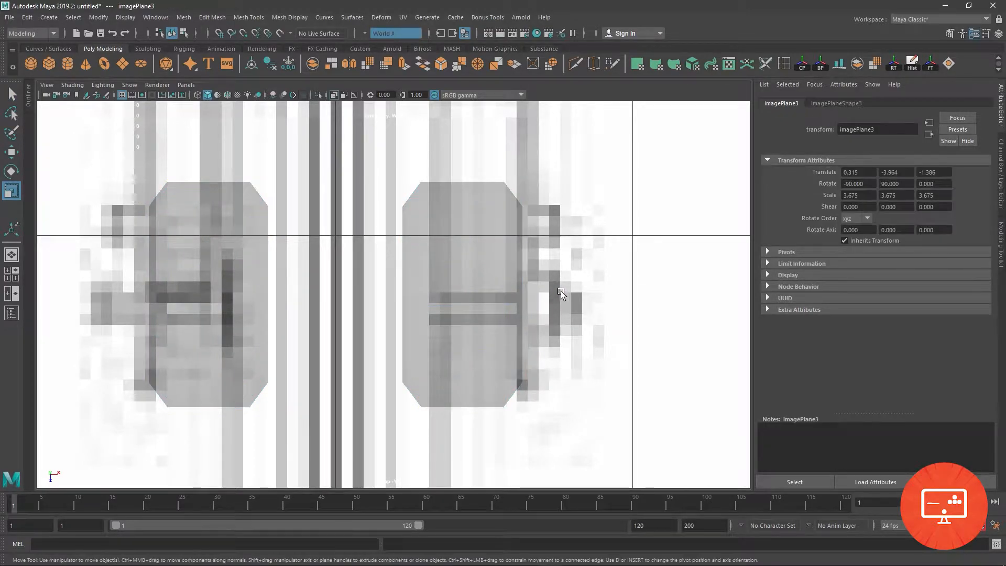
Step: Move the inner-side vertices of both hub pieces symmetrically outward in the top view to narrow them
key("w")
left_click(456, 261)
right_click_drag(456, 260, 398, 262)
left_click_drag(439, 364, 440, 363)
left_click_drag(498, 293, 521, 292)
Step: Select the middle edge loop on both hub pieces and delete it together with its vertices
right_click_drag(462, 210, 460, 176)
left_click(460, 246)
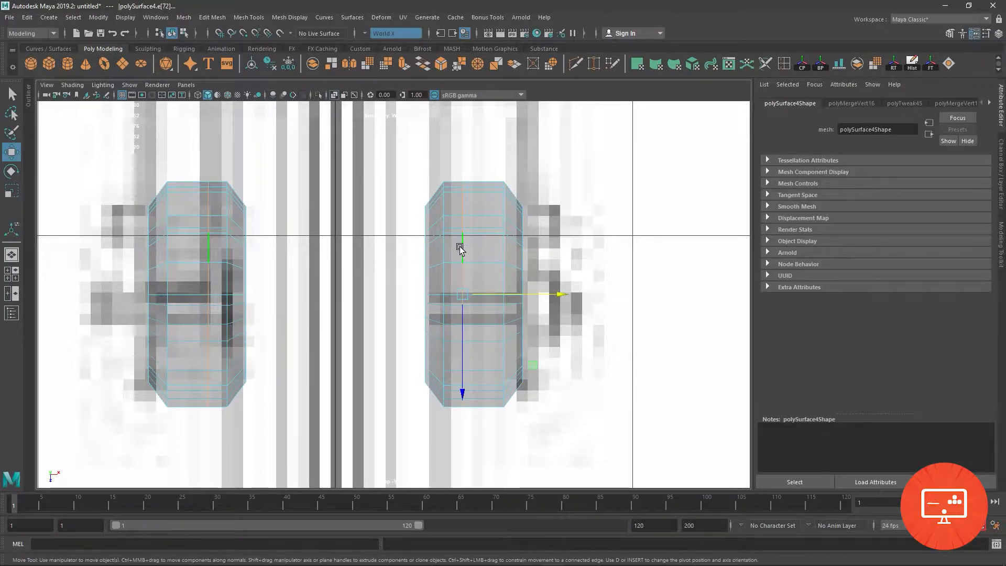
key("ctrl+Delete")
Step: Narrow both hub pieces further by shifting their inner-side vertices outward to fit the blueprint's swingarm ends
right_click_drag(443, 237, 399, 225)
left_click_drag(406, 160, 474, 430)
mouse_move(534, 293)
left_mouse_down()
mouse_move(553, 297)
mouse_move(516, 283)
left_mouse_up()
scroll(498, 279, "down", 5)
scroll(478, 275, "up", 8)
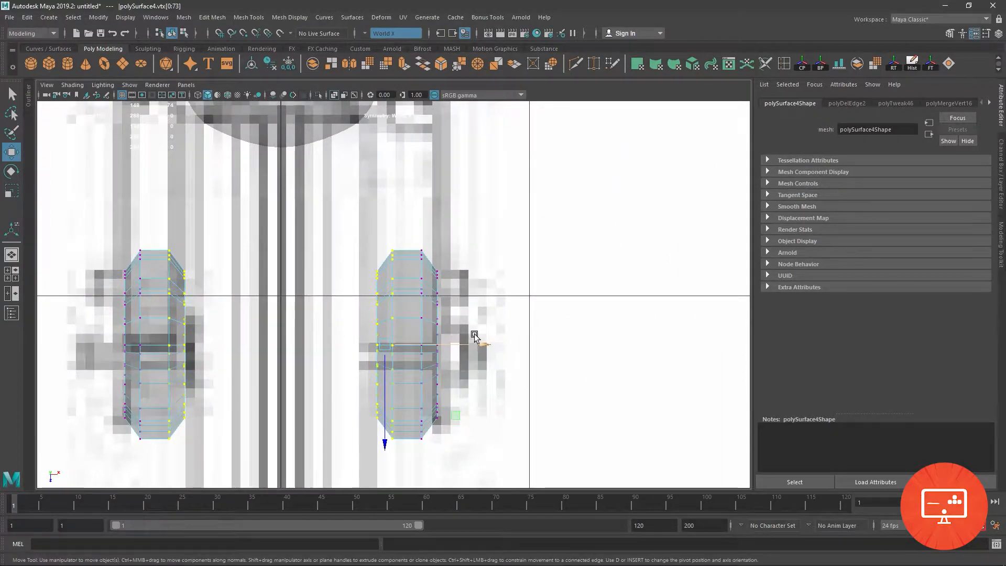
Step: Move the inner- and outer-side rim vertex rows of both hub pieces apart in the top view to widen the flat rim
scroll(423, 281, "up", 2)
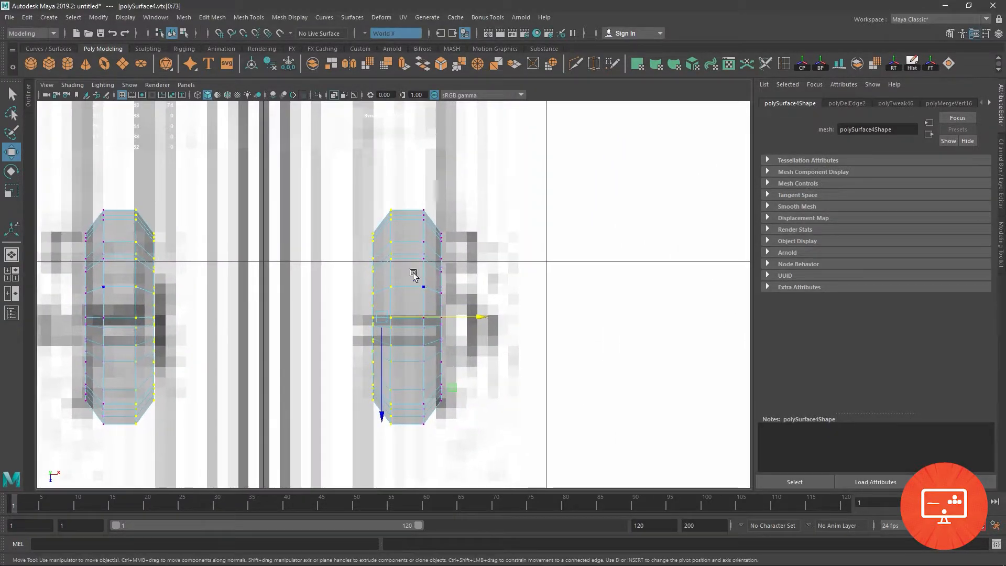
left_click_drag(417, 429, 412, 429)
left_click_drag(491, 310, 484, 311)
left_click_drag(410, 181, 431, 437)
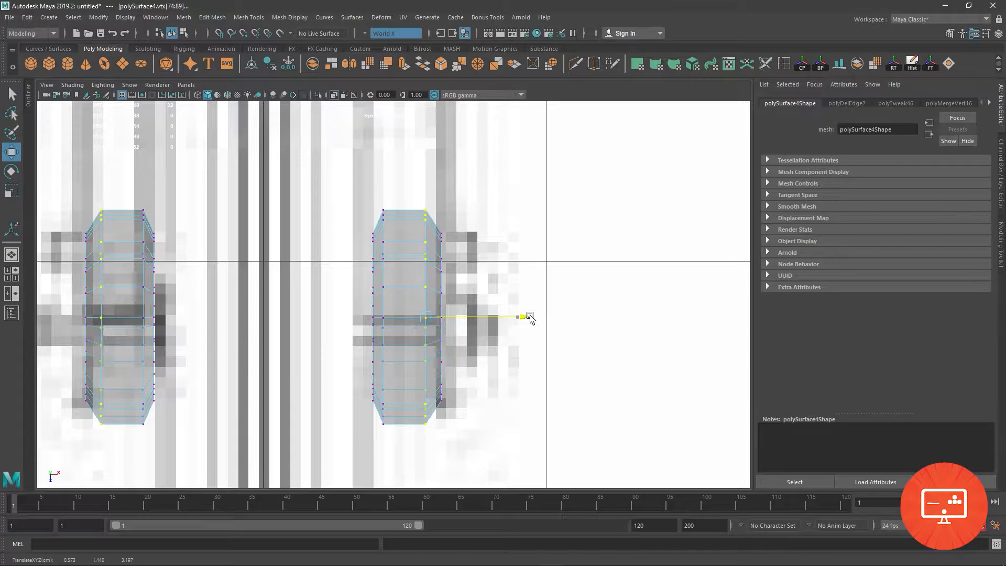
Step: Insert three evenly spaced edge loops around the flat rim of both hub pieces
key("space")
key("space")
left_click_drag(595, 175, 389, 319, "alt")
scroll(390, 320, "up", 5)
right_click_drag(292, 270, 292, 287)
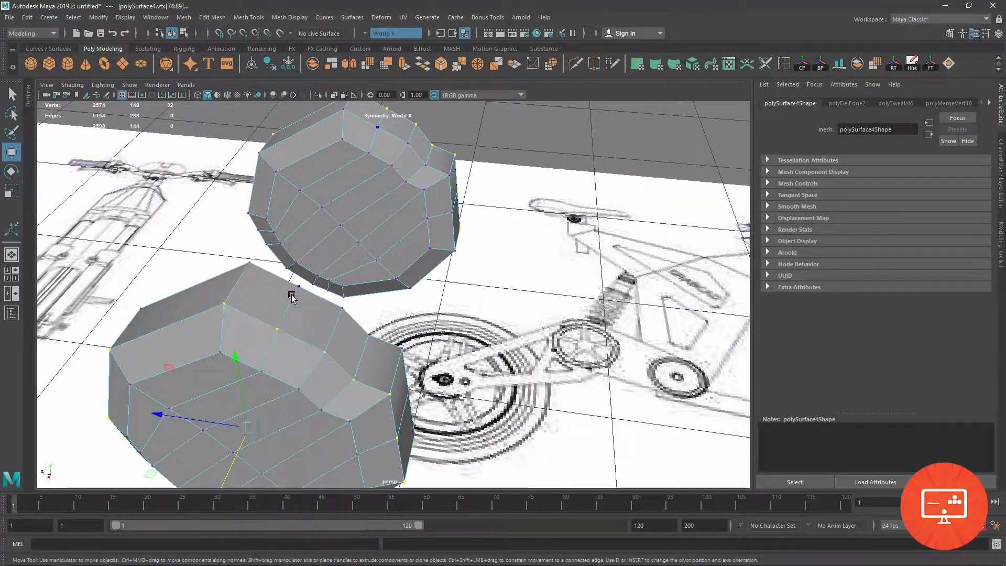
left_click(575, 64)
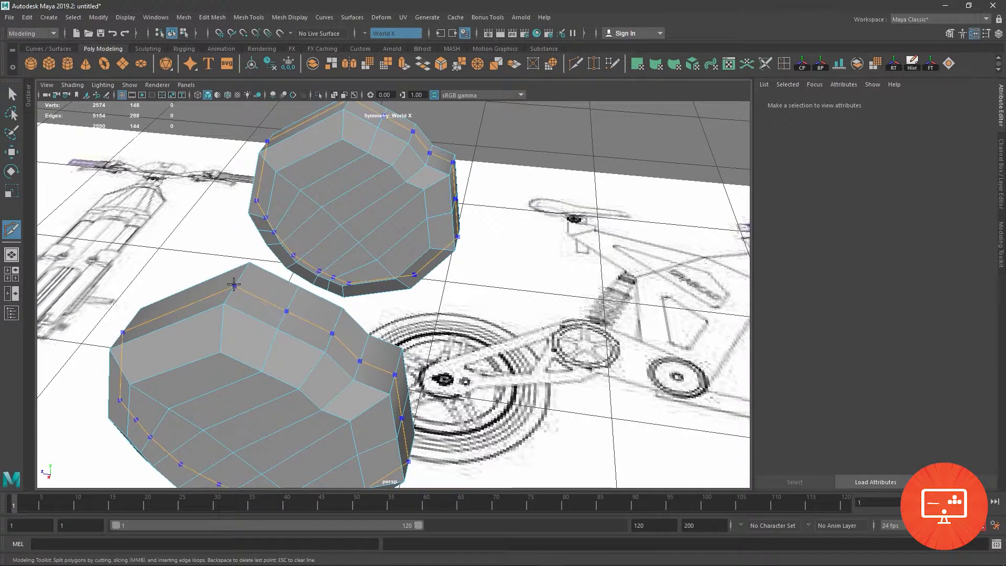
left_click(593, 63)
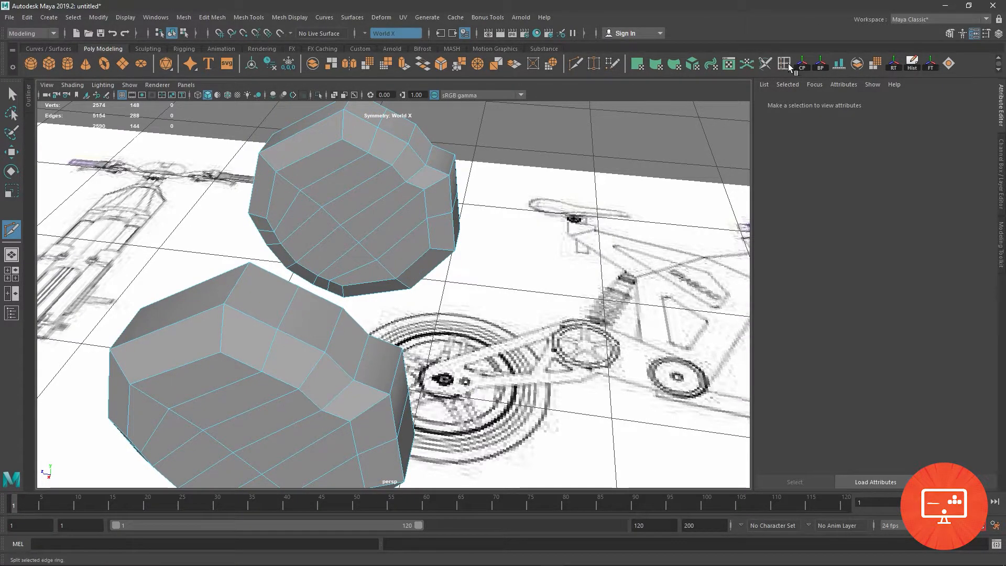
left_click(234, 285)
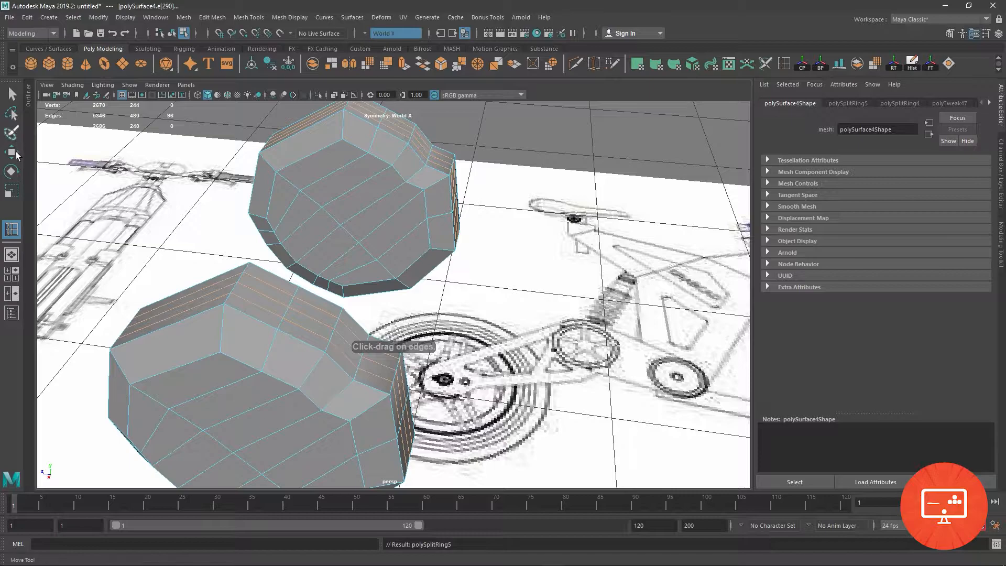
Step: Delete the two outer added edge loops on both hub rims, leaving only the central loop
key("w")
right_click(283, 311)
left_click(256, 303)
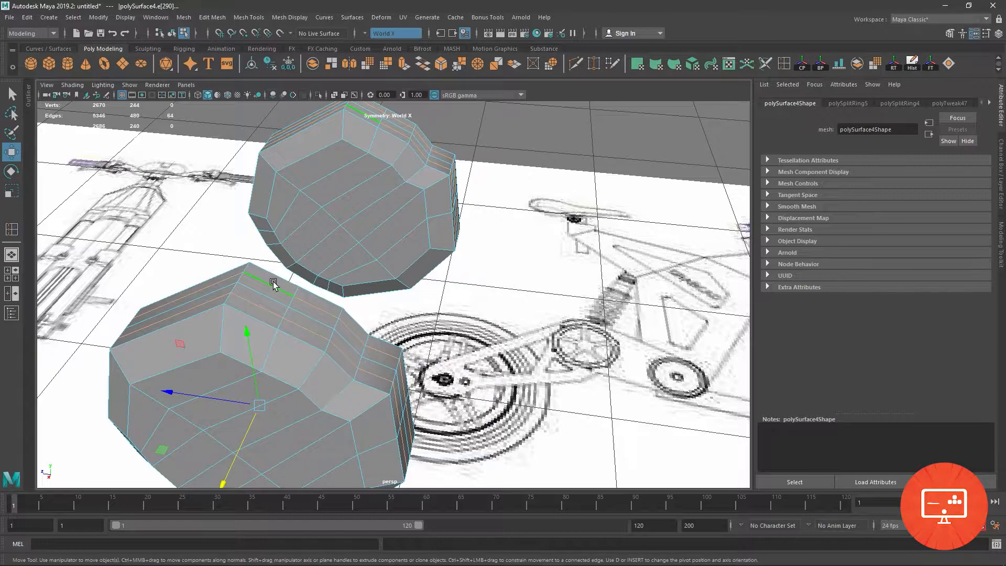
key("Delete")
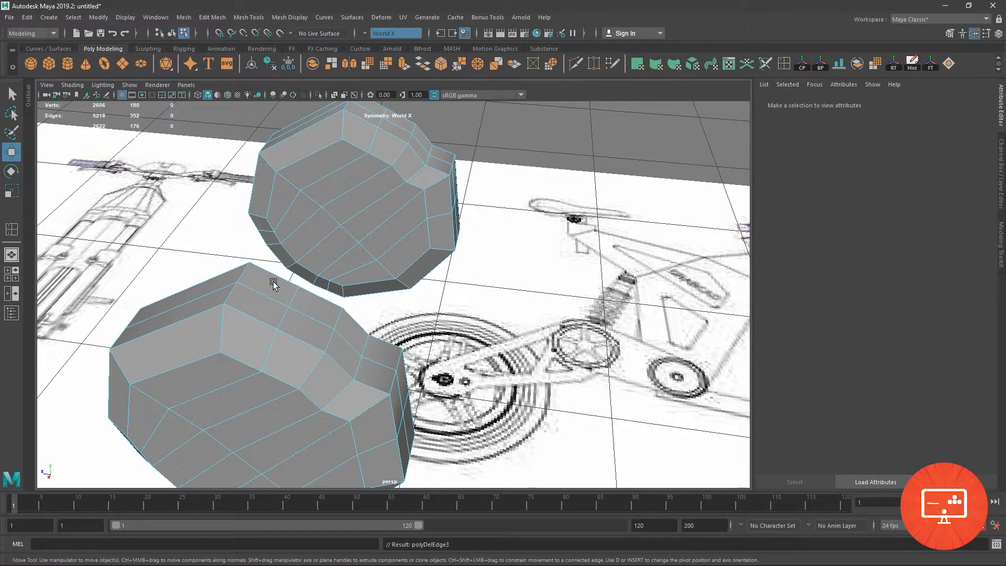
Step: Select the block of four upper rim faces on both hub pieces where the upper swingarm tube begins
right_click(260, 277)
left_click(262, 297)
left_click(263, 289)
left_click(276, 310, "shift")
left_click(302, 328, "shift")
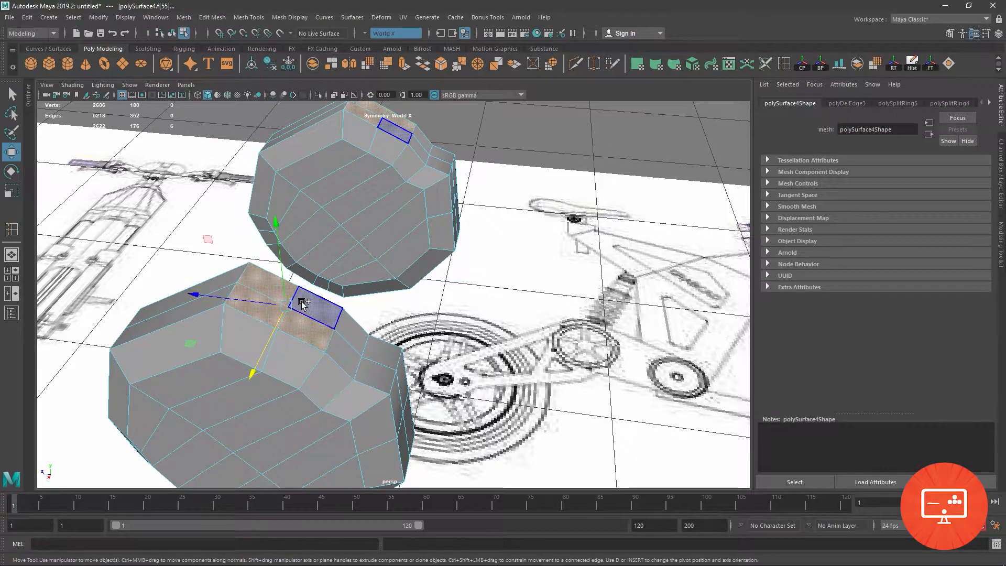
left_click(308, 305, "shift")
Step: Try to extrude the selected rim faces diagonally along the blueprint's upper swingarm tube in the side view
key("space")
key("shift+f")
key("space")
scroll(338, 311, "up", 3)
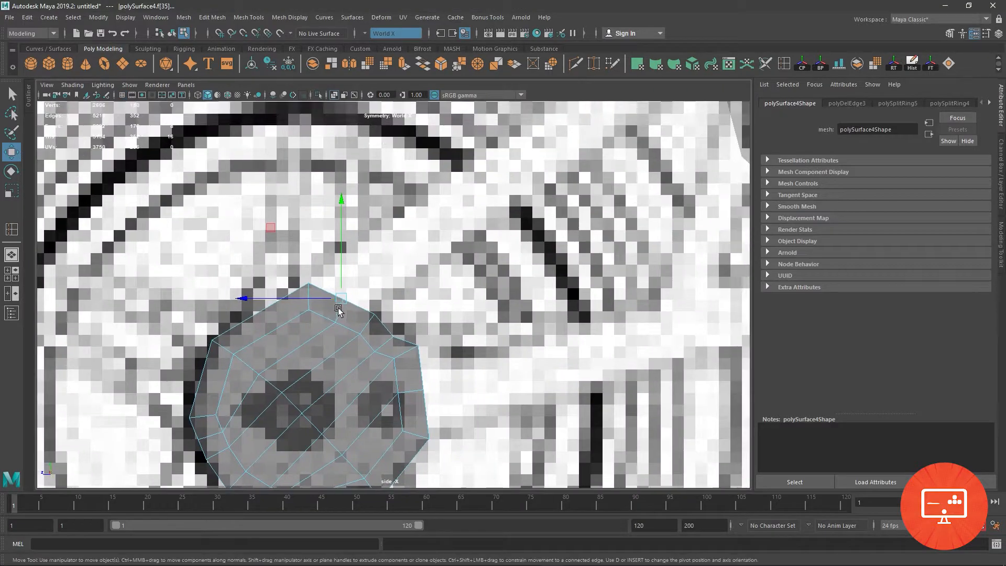
left_click_drag(347, 297, 417, 245, "shift")
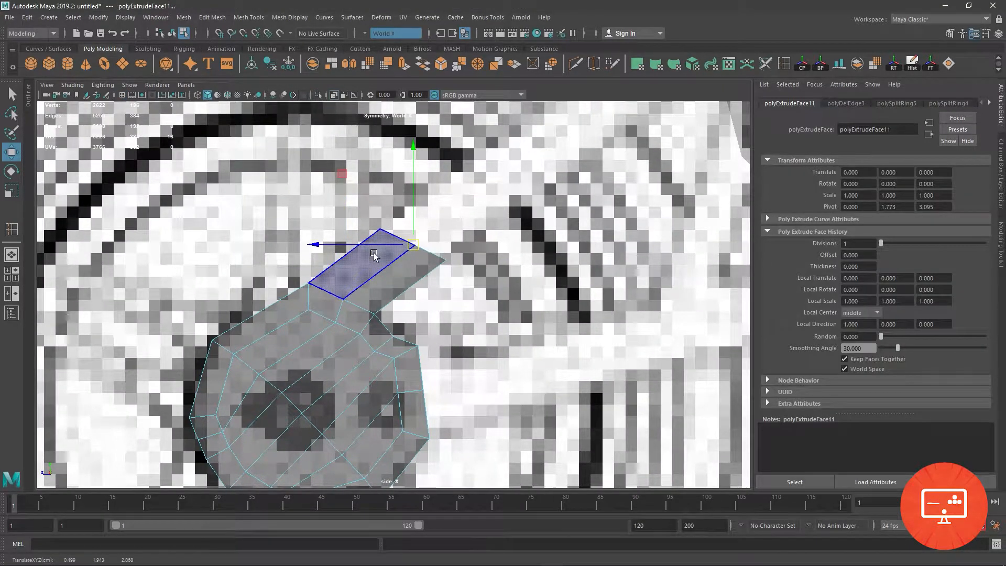
key("space")
key("space")
key("ctrl+z")
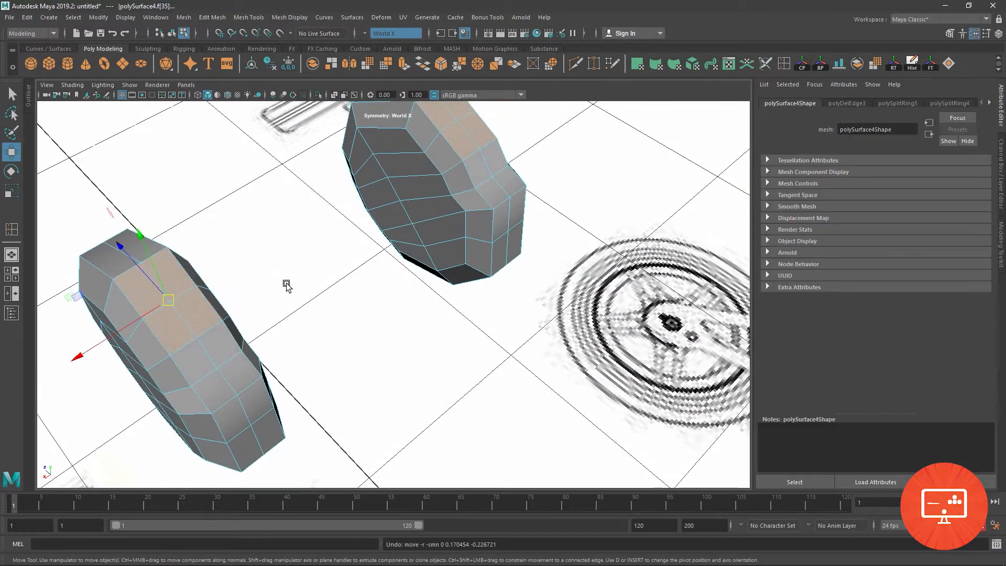
Step: Try to circularize the selected rim faces and rotate them in the side view to match the upper tube
key("f")
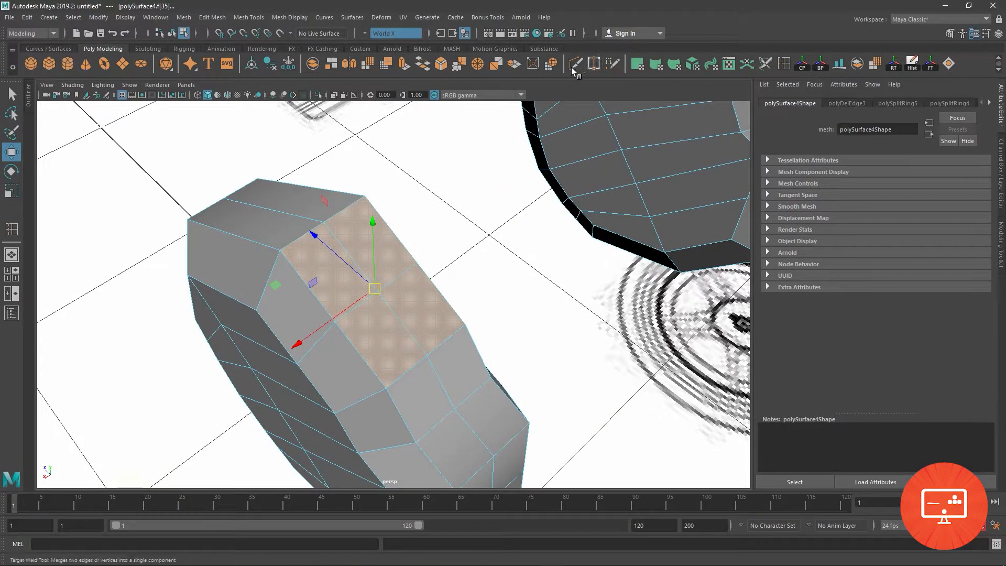
left_click(550, 63)
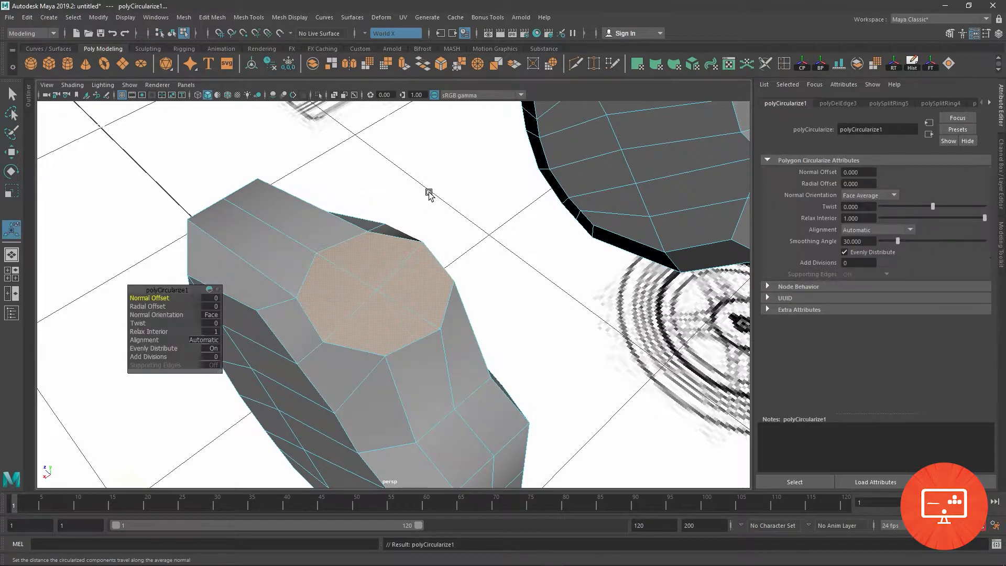
scroll(471, 202, "down", 5)
key("space")
key("space")
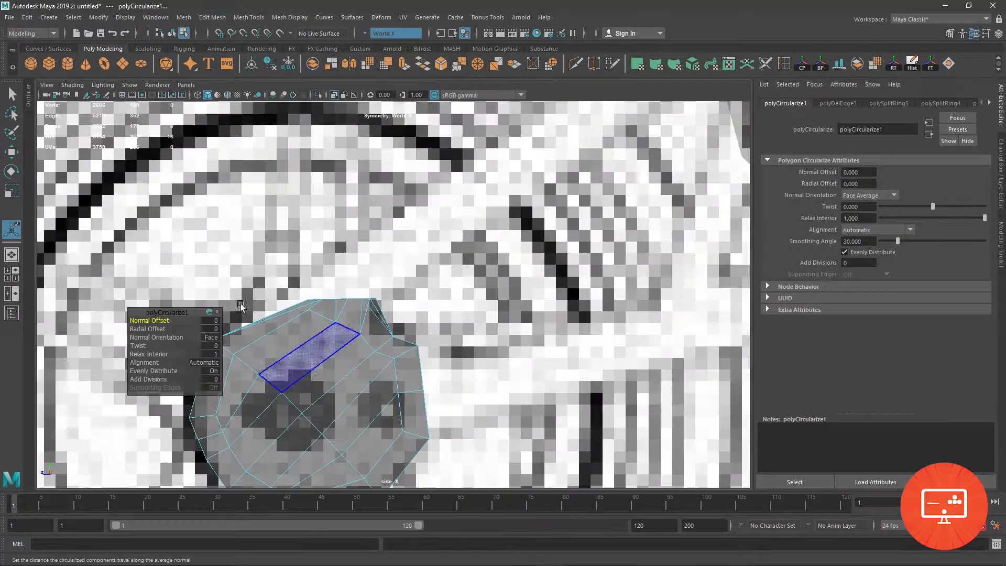
key("e")
scroll(454, 229, "up", 5)
left_click_drag(454, 229, 387, 298)
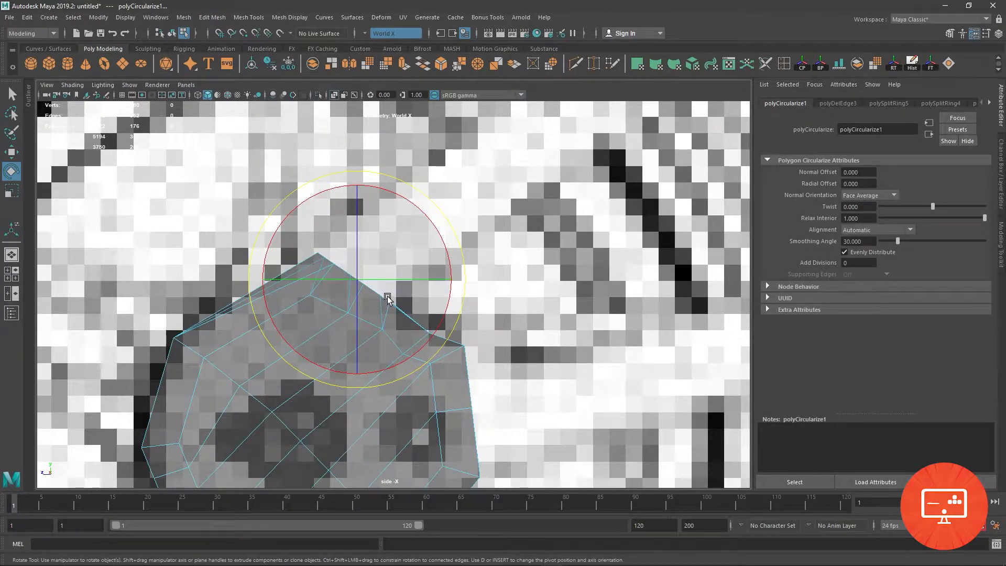
key("ctrl+z")
key("ctrl+z")
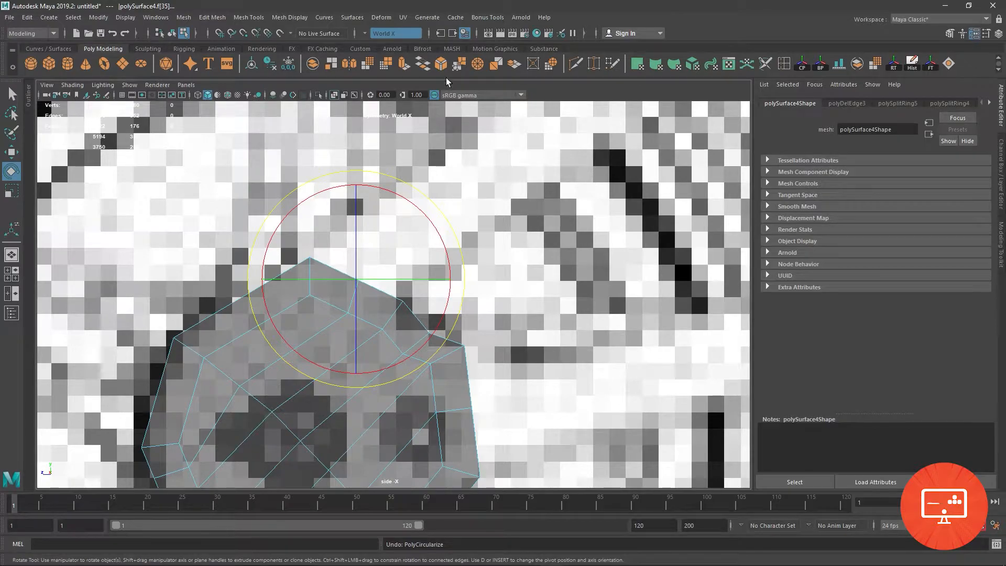
Step: Circularize the selected upper rim faces of both hub pieces with a Twist of -8.8
left_click(551, 64)
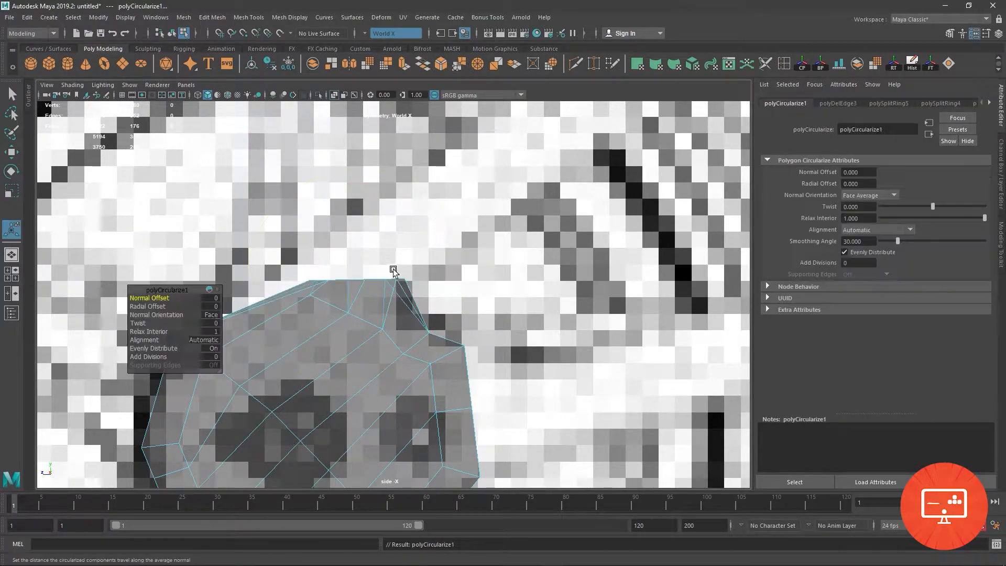
left_click_drag(139, 324, 151, 323)
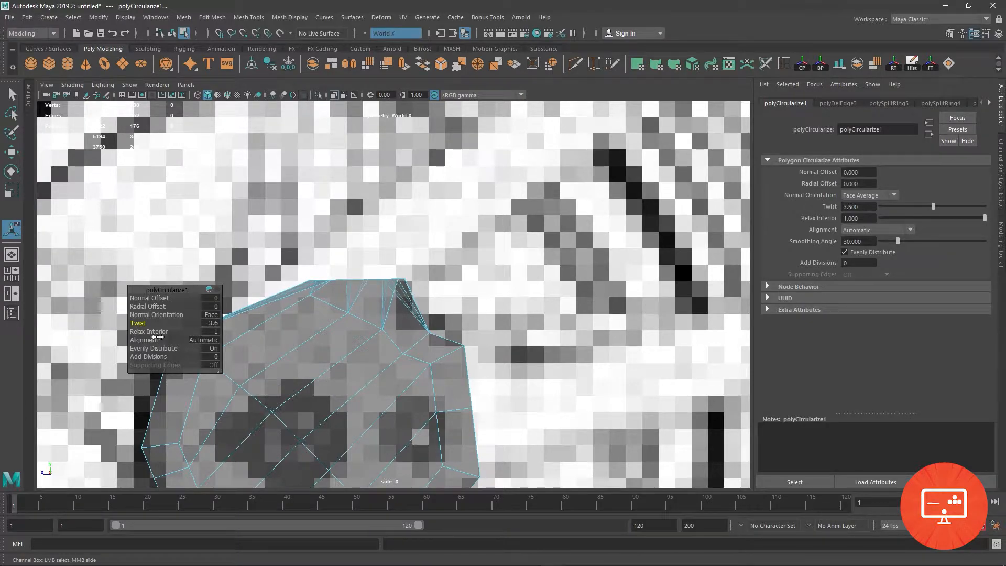
left_click_drag(217, 346, 132, 338)
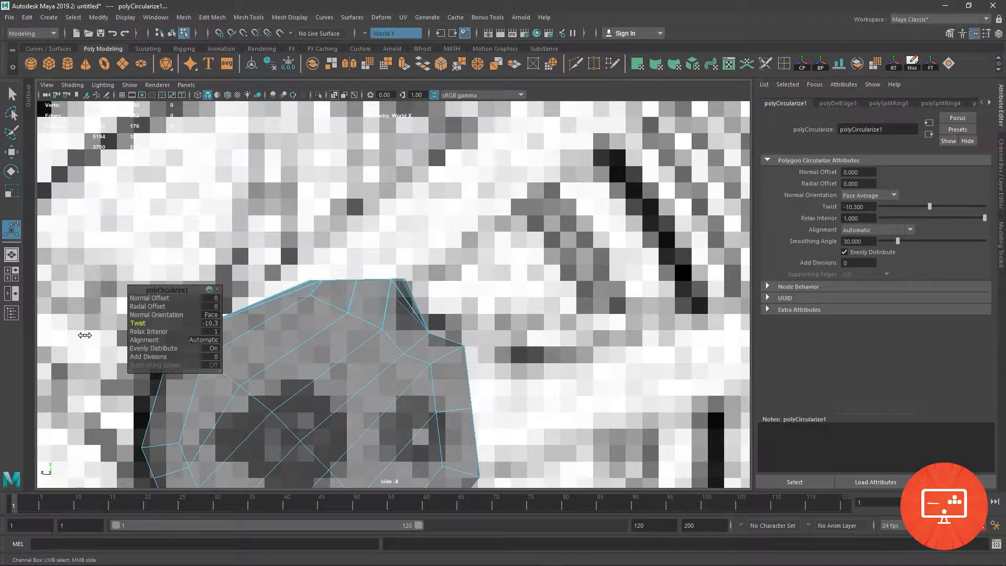
key("space")
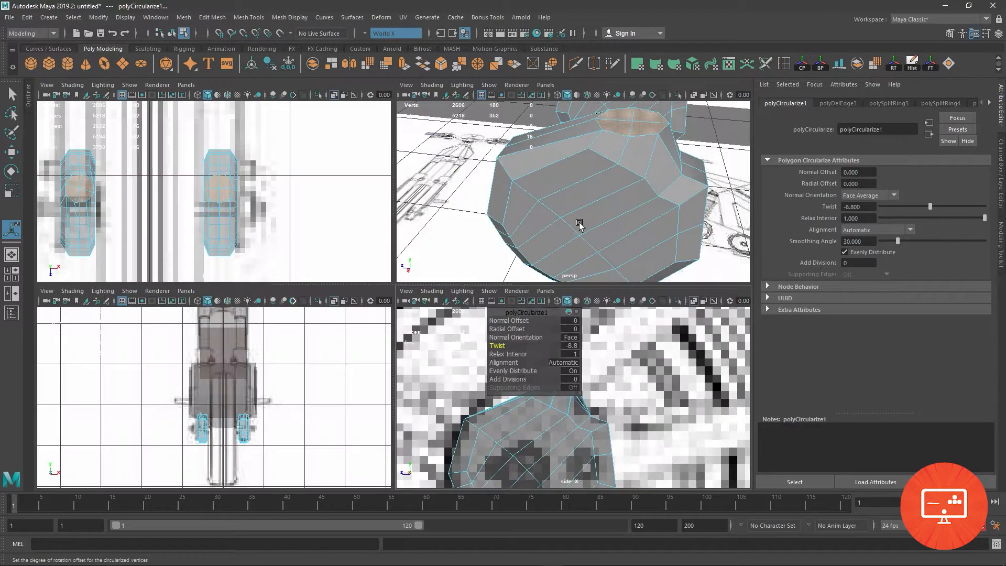
key("space")
left_click_drag(589, 206, 292, 233, "alt")
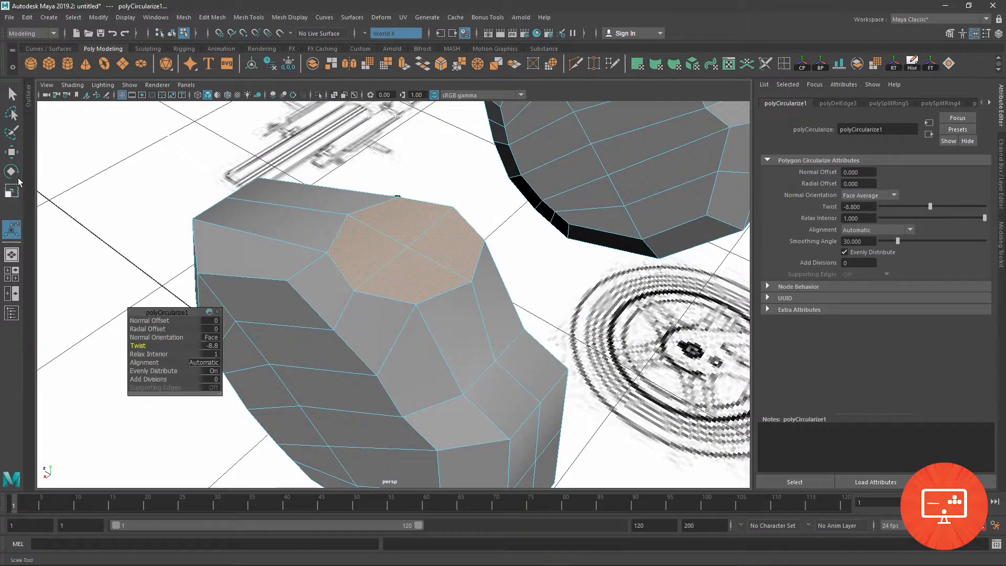
Step: Rotate the circularized faces in the side view to point along the blueprint's upper swingarm tube
key("e")
key("space")
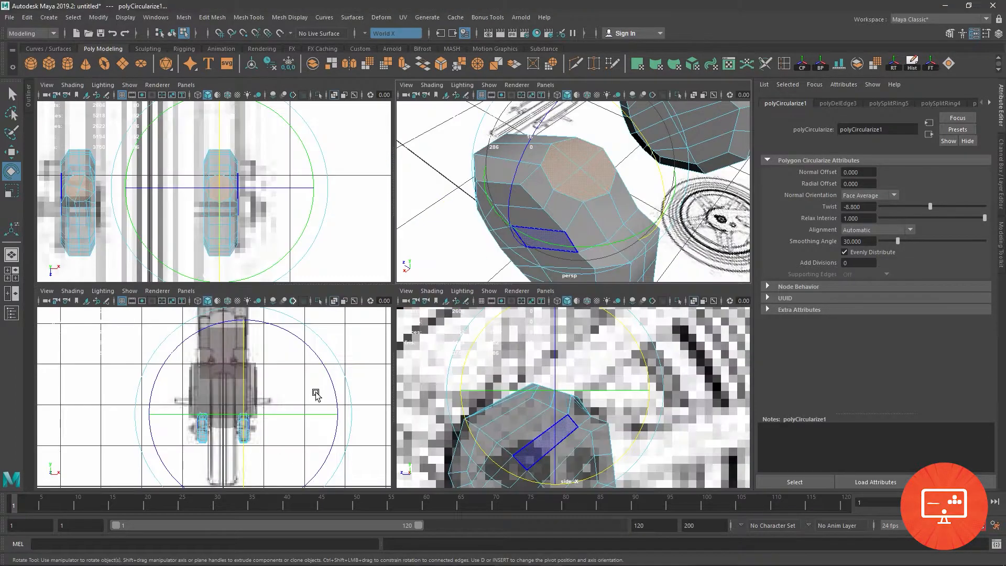
key("space")
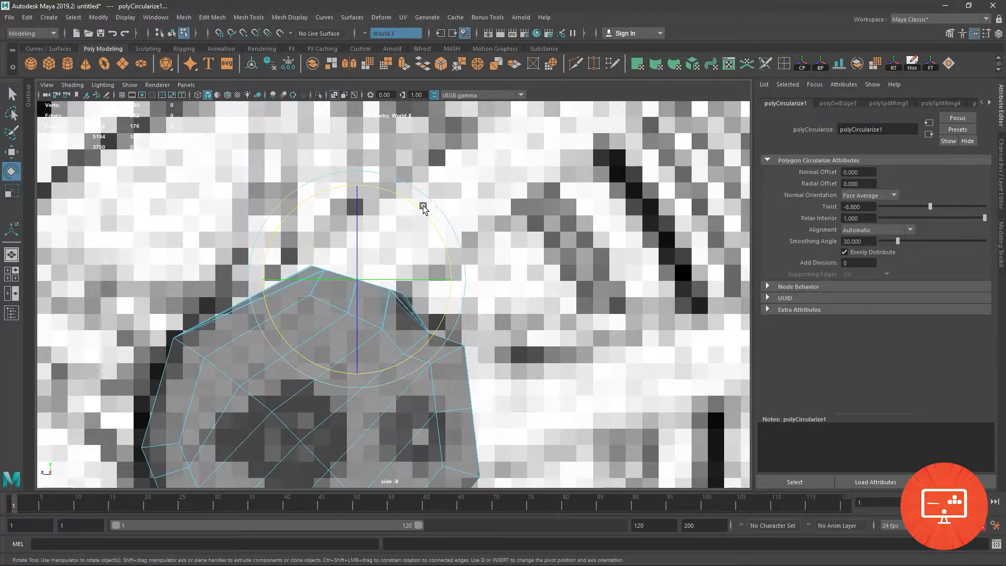
left_click_drag(419, 210, 431, 229)
Step: Extrude the circularized faces a short way from the hubs along the blueprint's upper swingarm tube
key("w")
scroll(429, 222, "up", 2)
left_click_drag(338, 266, 487, 231, "shift")
scroll(487, 231, "down", 5)
scroll(295, 367, "up", 6)
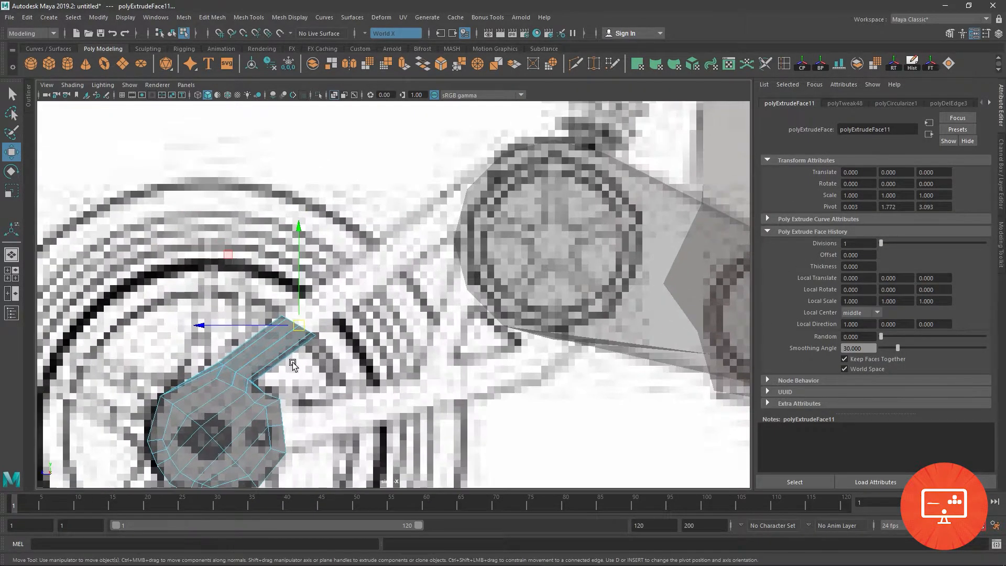
Step: Rotate the extruded end faces square to the upper tube and move them back closer to the hubs
scroll(291, 354, "down", 5)
key("e")
scroll(517, 328, "up", 7)
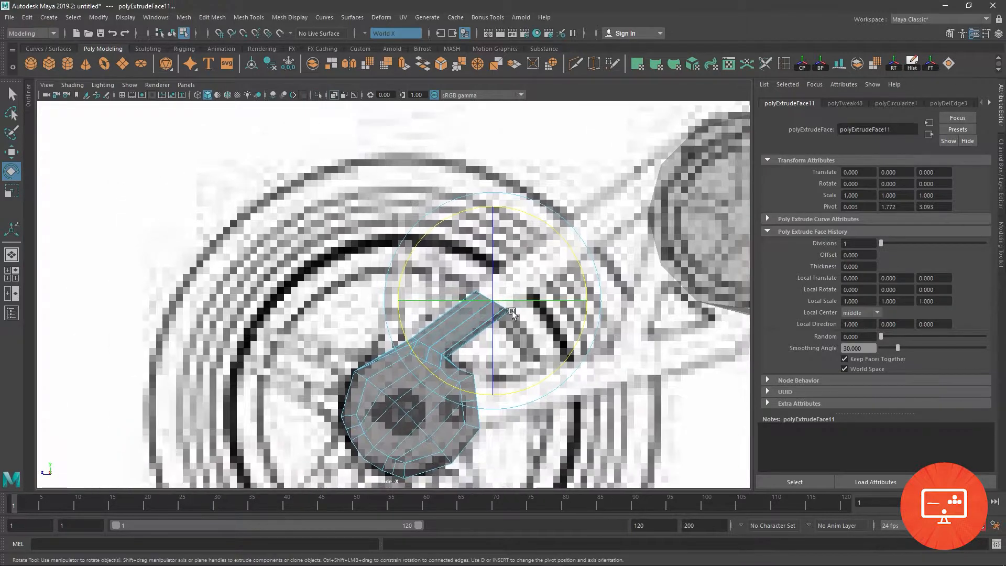
scroll(517, 328, "down", 1)
left_click_drag(539, 226, 558, 253)
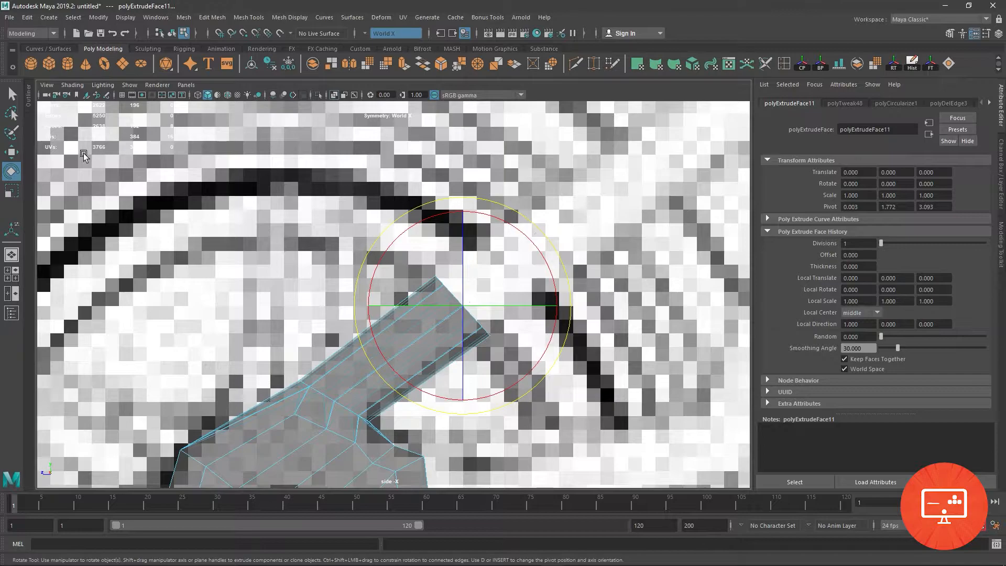
left_click(13, 153)
left_click_drag(472, 310, 412, 350)
Step: Extrude the end faces along the blueprint's upper tube as far as the round front pivot housing
scroll(411, 350, "down", 5)
scroll(289, 363, "up", 4)
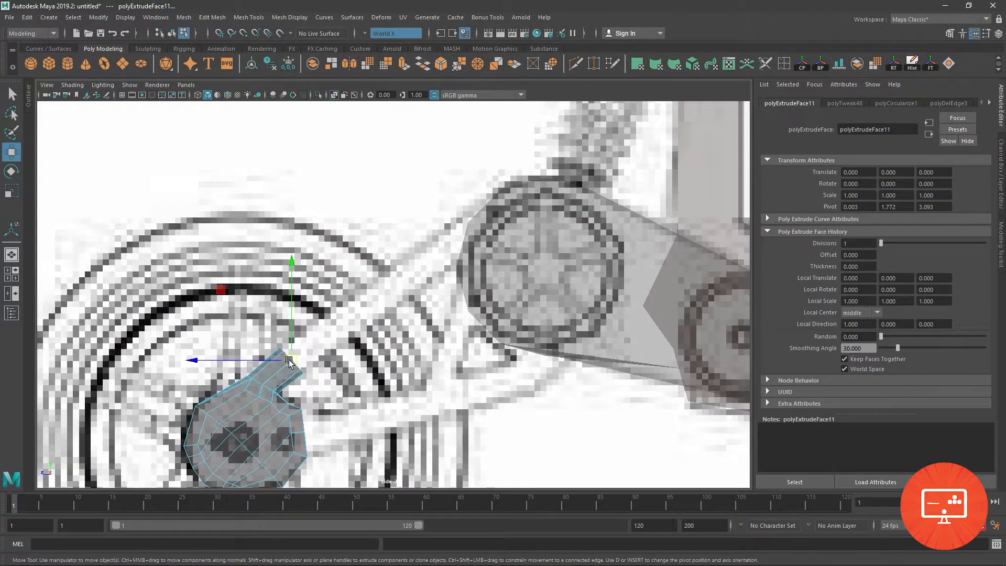
left_click_drag(291, 360, 509, 209)
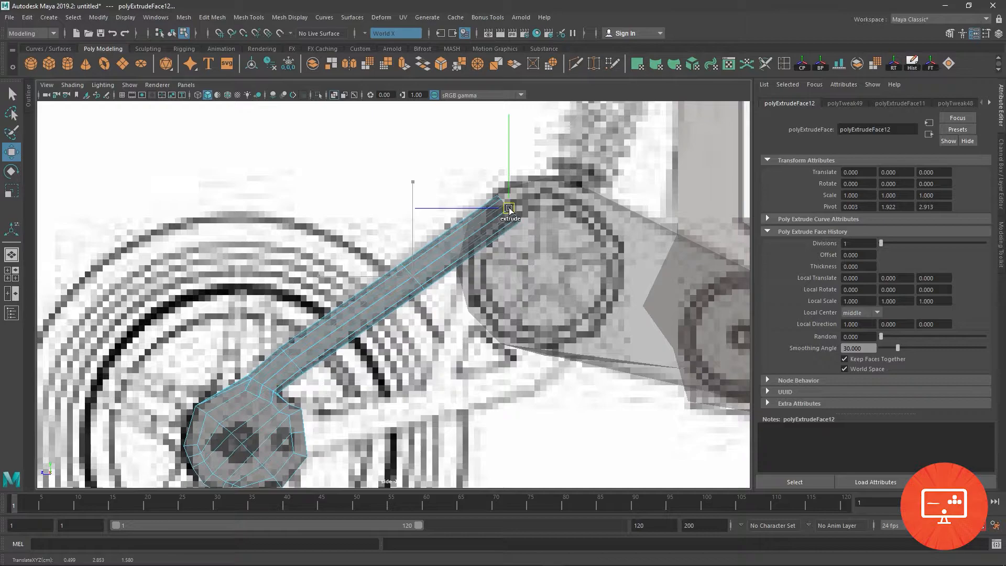
Step: Circularize the hub faces where the blueprint's lower swingarm tube begins, with a Twist of about 18
scroll(509, 329, "down", 3)
scroll(461, 307, "up", 6)
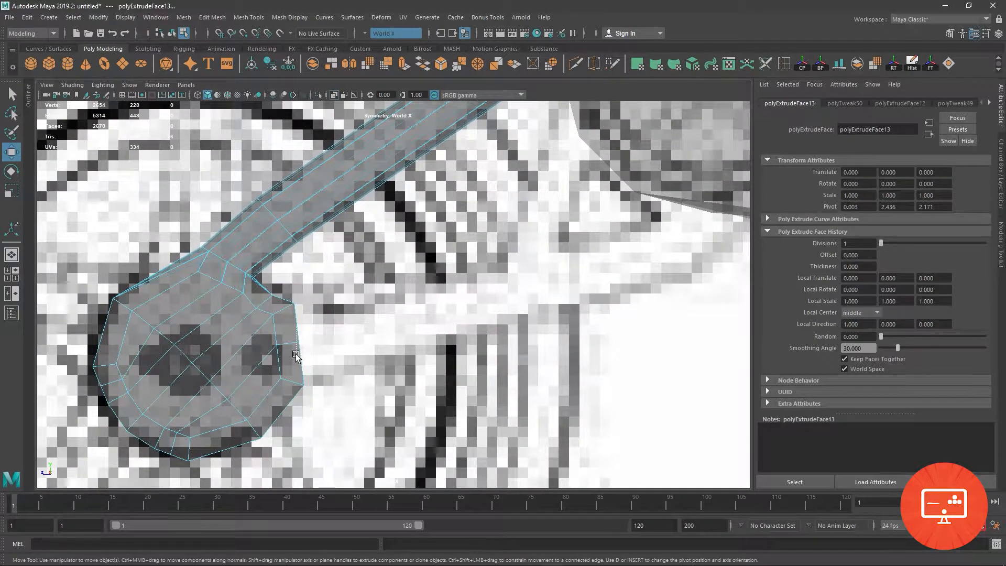
left_click(296, 356)
scroll(296, 356, "up", 5)
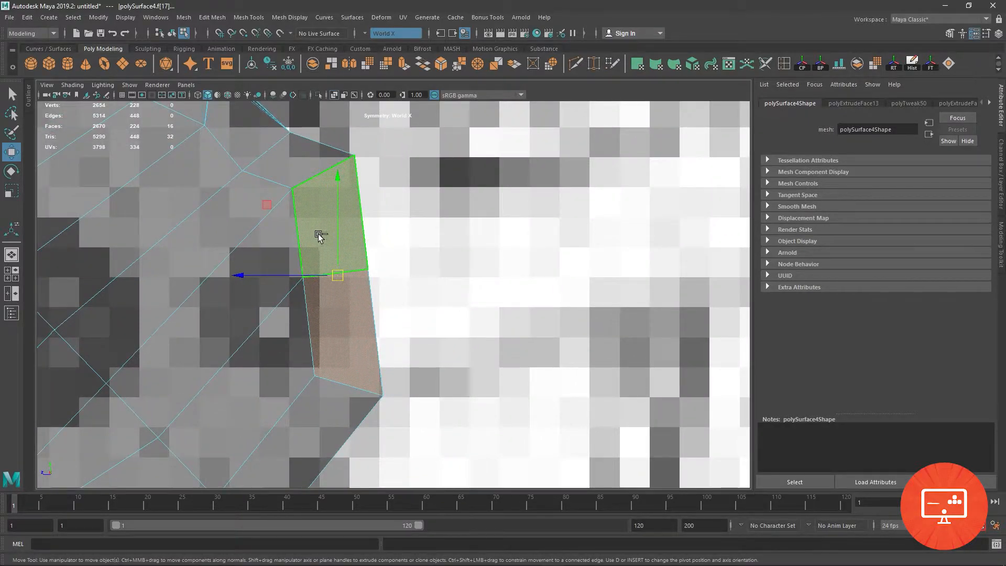
left_click_drag(318, 231, 326, 308, "ctrl")
middle_click_drag(444, 282, 400, 268, "alt")
scroll(372, 252, "down", 6)
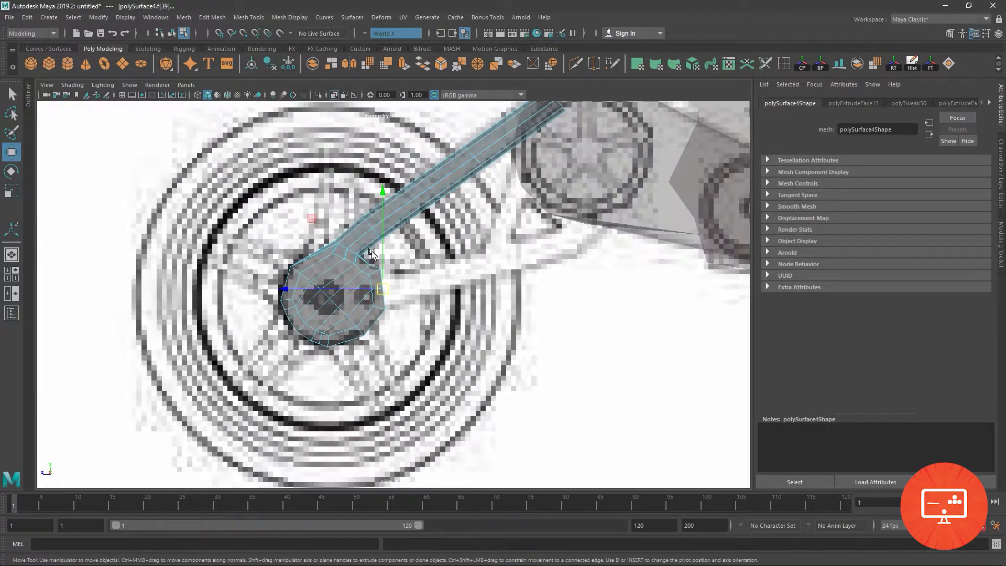
scroll(395, 233, "up", 3)
left_click(478, 63)
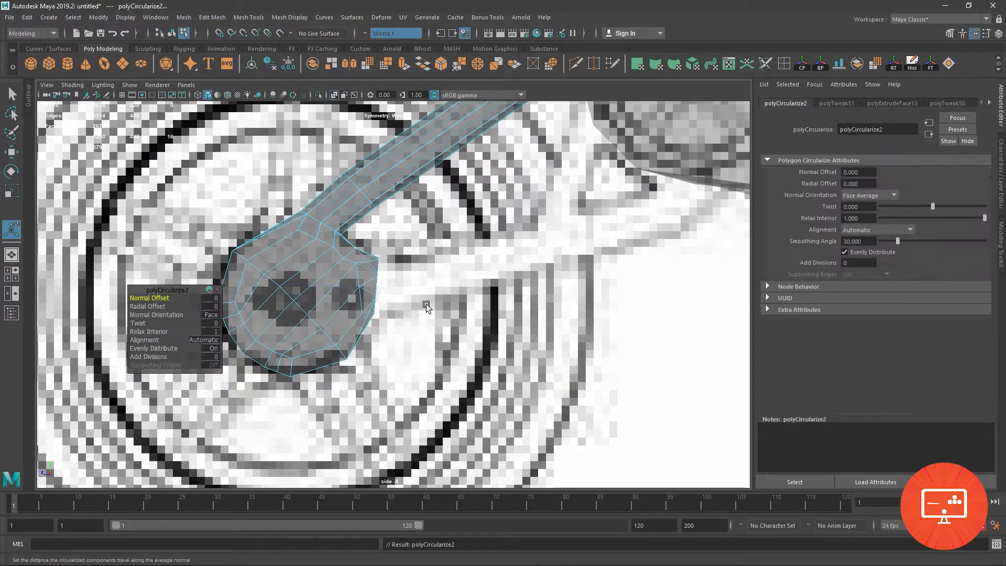
scroll(430, 309, "up", 3)
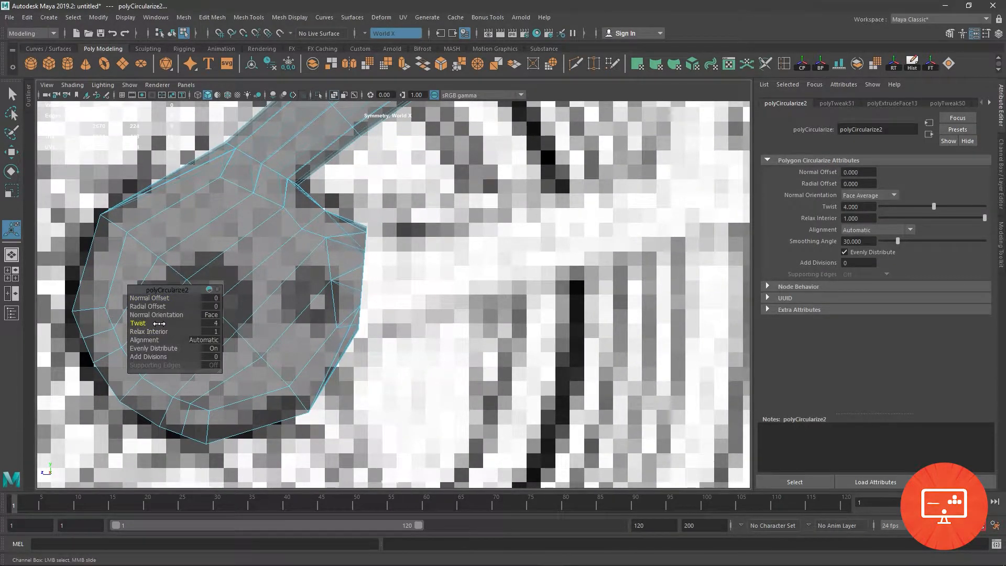
left_click_drag(193, 325, 223, 332)
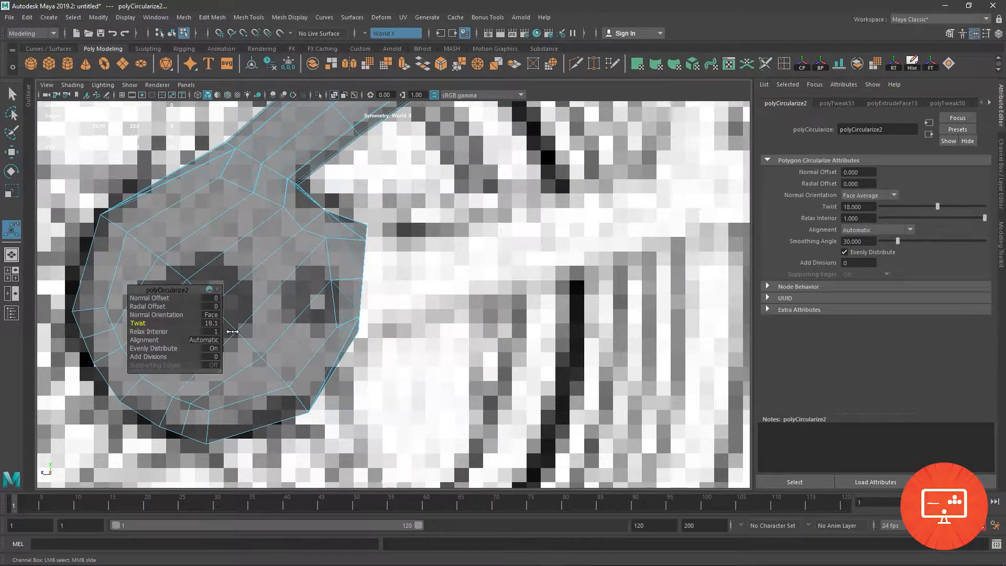
Step: Rotate the circularized faces towards the blueprint's lower tube and extrude them a short way out of the hubs
left_click(16, 177)
left_click_drag(469, 253, 461, 224)
key("w")
left_click_drag(369, 284, 444, 266, "shift")
key("r")
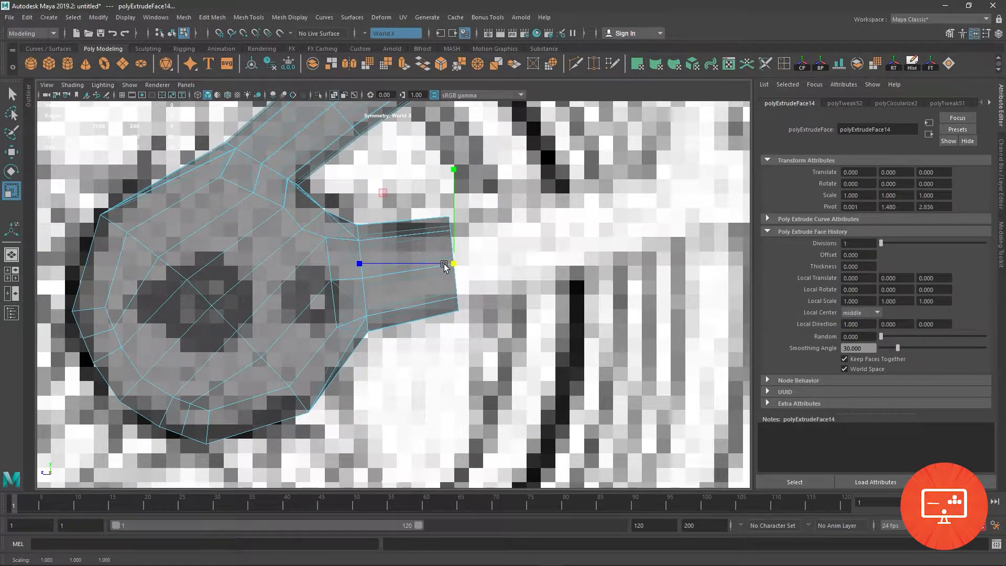
key("w")
Step: Extrude the end faces in several segments along the blueprint's lower swingarm tube until just below the pivot housing
scroll(337, 365, "up", 3)
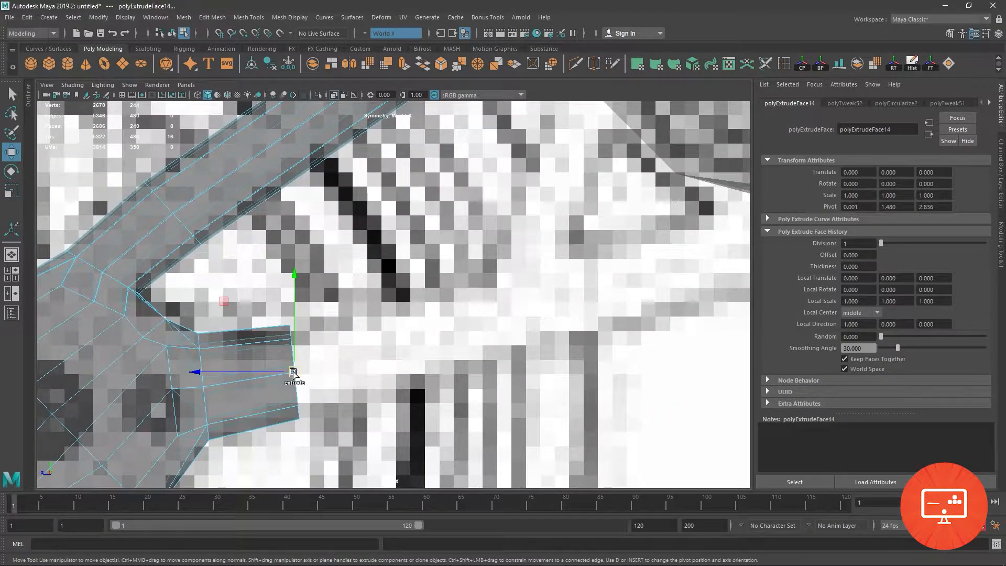
left_click_drag(294, 372, 495, 316, "shift")
middle_click_drag(561, 277, 381, 368, "alt")
scroll(298, 337, "down", 3)
scroll(298, 335, "up", 4)
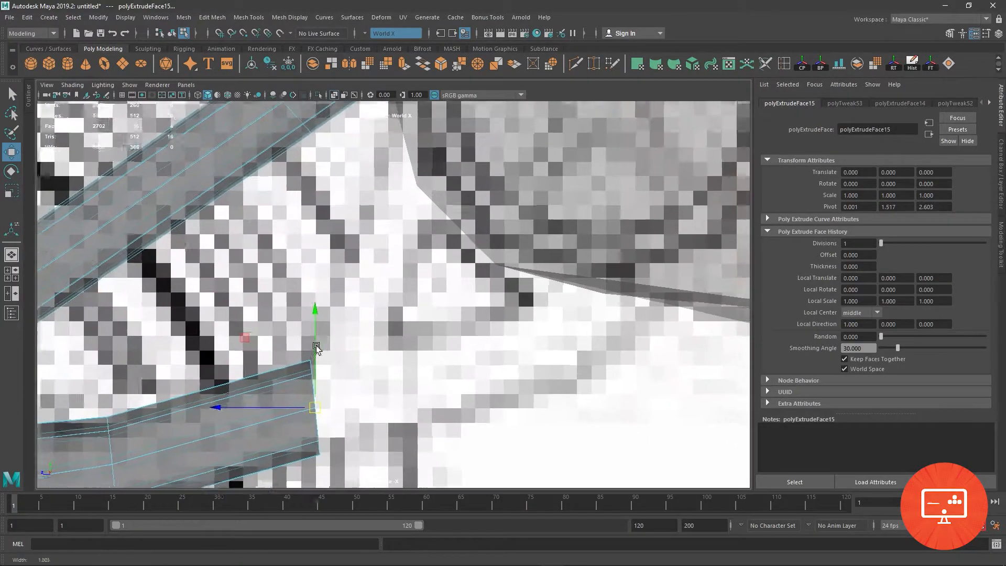
left_click_drag(314, 410, 545, 356, "shift")
middle_click_drag(563, 358, 500, 363, "alt")
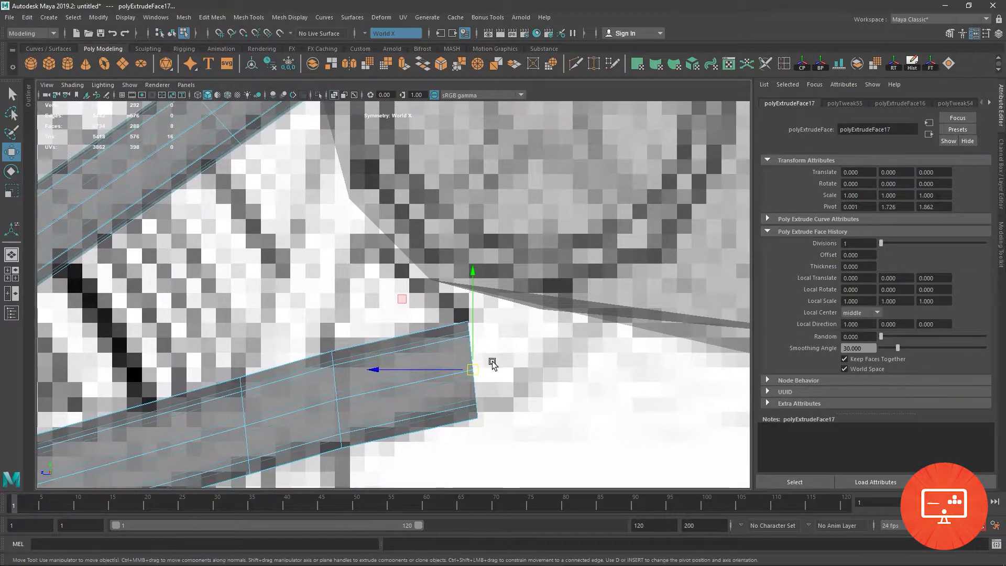
Step: Extrude the lower tube's end faces further and rotate them so the tube bends upward into the round pivot housing
left_click_drag(470, 371, 498, 361)
key("e")
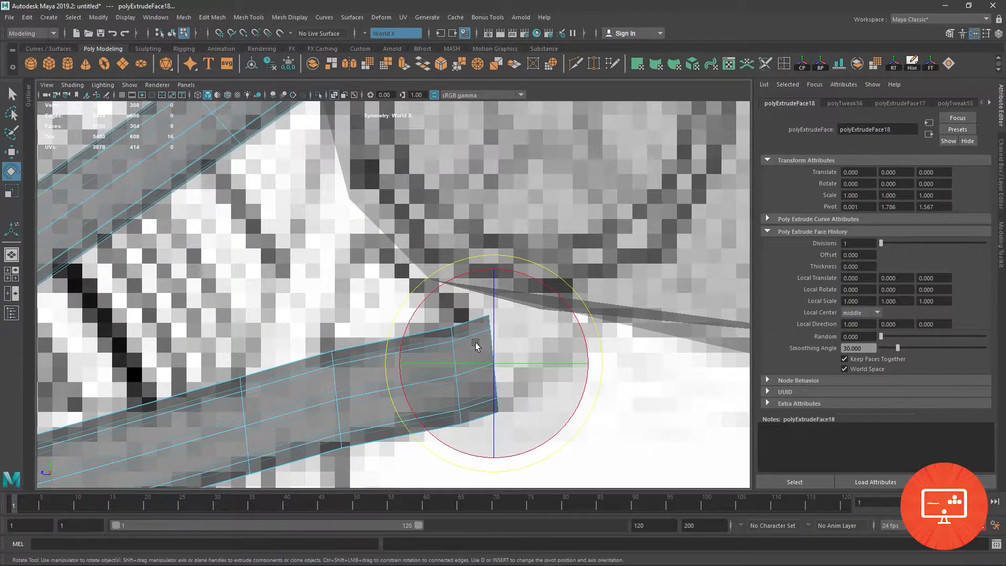
left_click_drag(585, 298, 621, 255)
key("w")
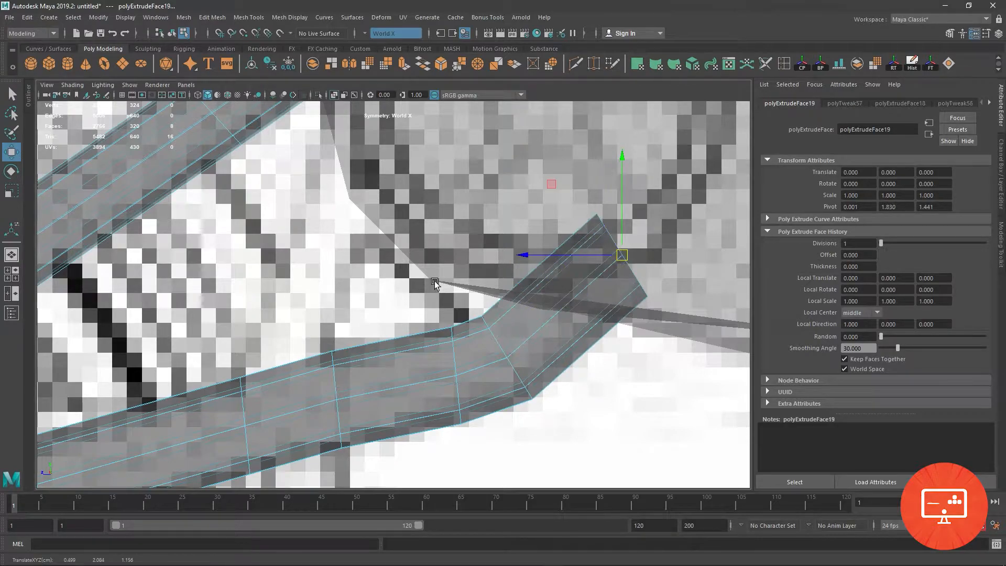
Step: Duplicate the swingarm mesh in object mode and isolate the copy
middle_click_drag(429, 286, 521, 258, "alt")
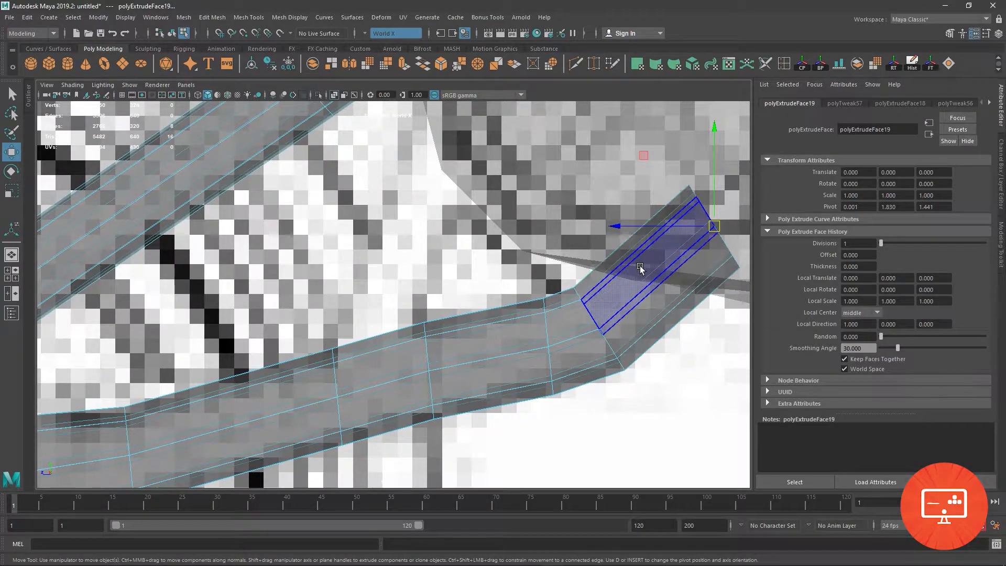
right_click_drag(561, 268, 616, 265)
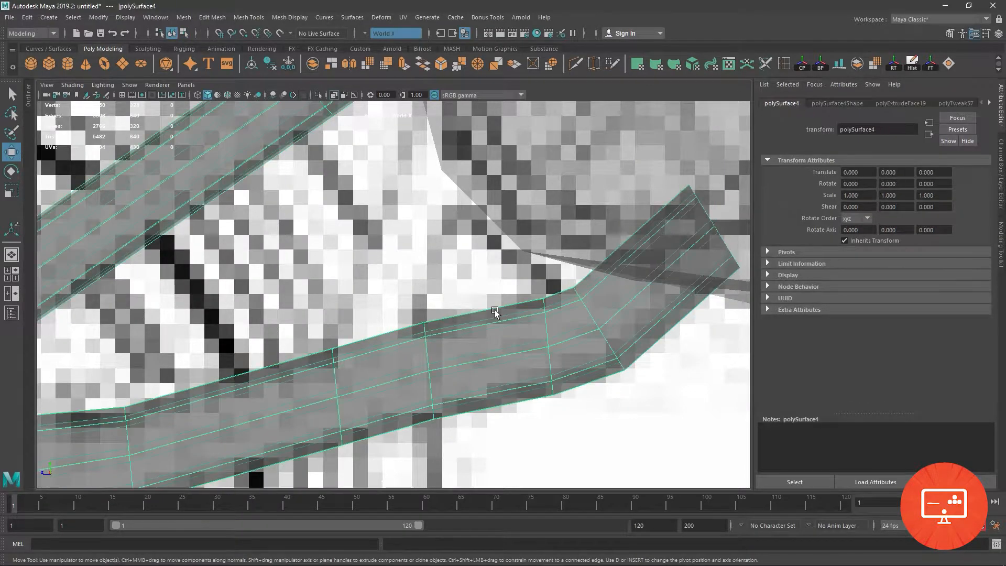
key("ctrl+d")
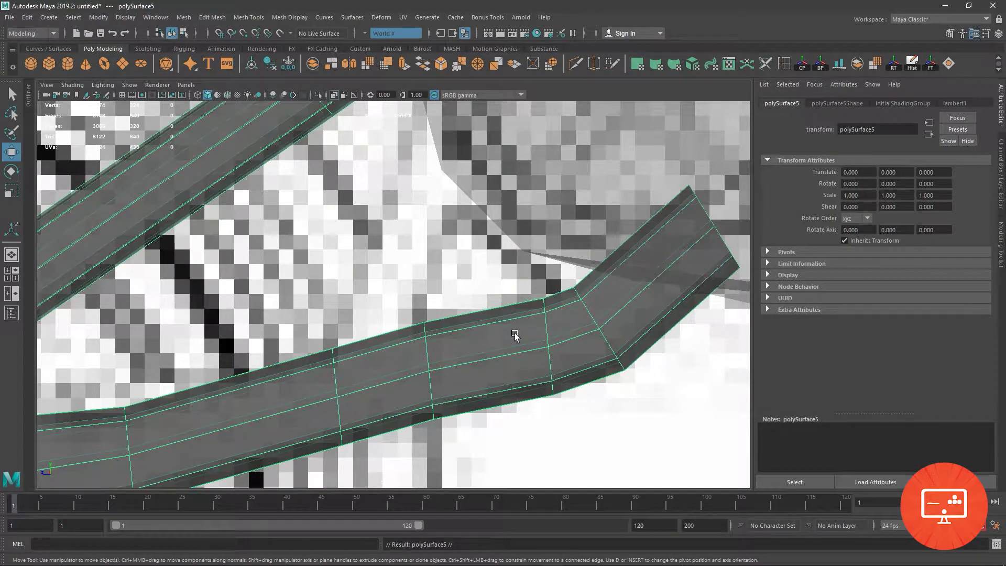
left_click(318, 95)
Step: Delete the hub, upper tube and rear lower tube faces from the duplicate, keeping the lower tube's front section
right_click_drag(522, 266, 477, 305)
right_click_drag(475, 316, 365, 308, "alt")
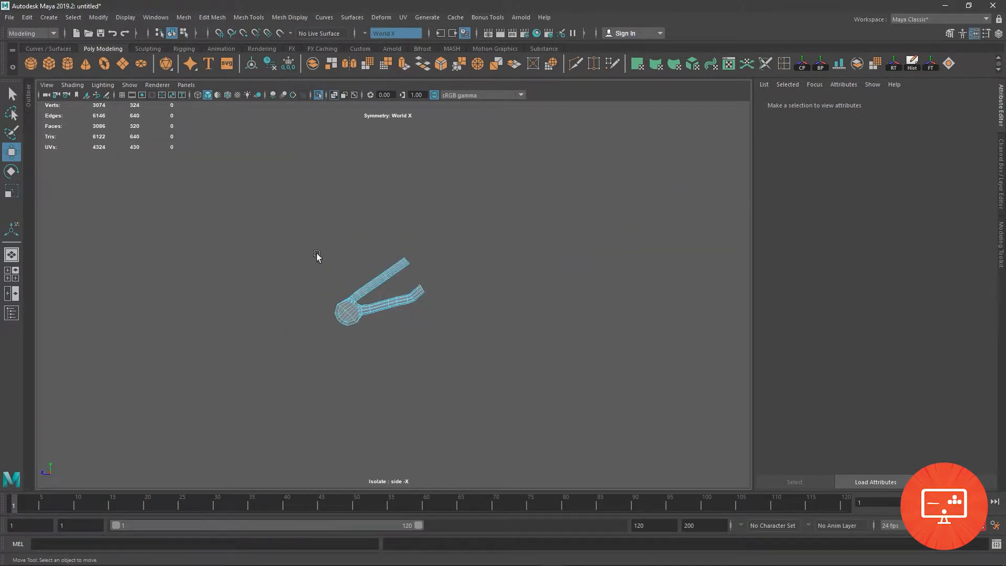
scroll(317, 255, "up", 3)
left_click_drag(175, 178, 388, 381)
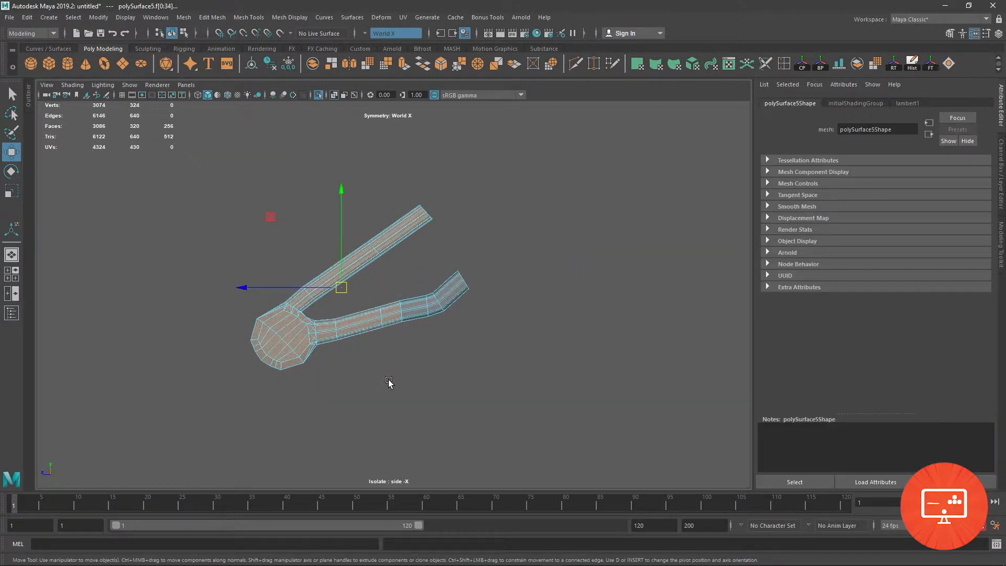
key("Delete")
left_click_drag(443, 218, 452, 226)
key("Delete")
Step: Show the full scene again and move the remaining tube piece up into the gap between the swingarm tubes
double_click(438, 292)
left_click(319, 96)
right_click_drag(435, 294, 577, 473, "alt")
right_click_drag(472, 236, 570, 294, "alt")
middle_click_drag(571, 294, 536, 323, "alt")
left_click_drag(494, 330, 423, 251)
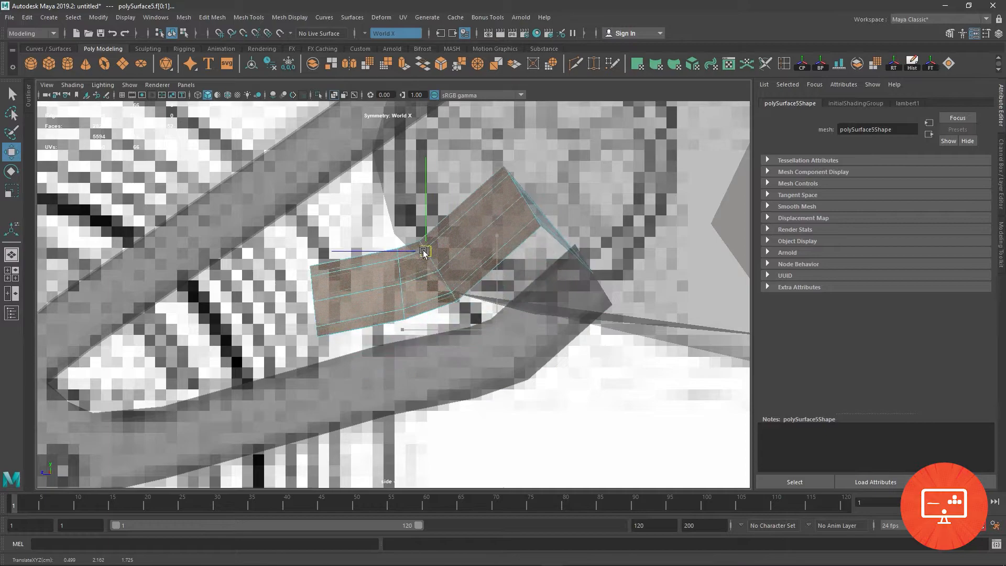
Step: Delete the stray end faces and the bent segments from the duplicate, keeping one straight tube segment
left_click(556, 243)
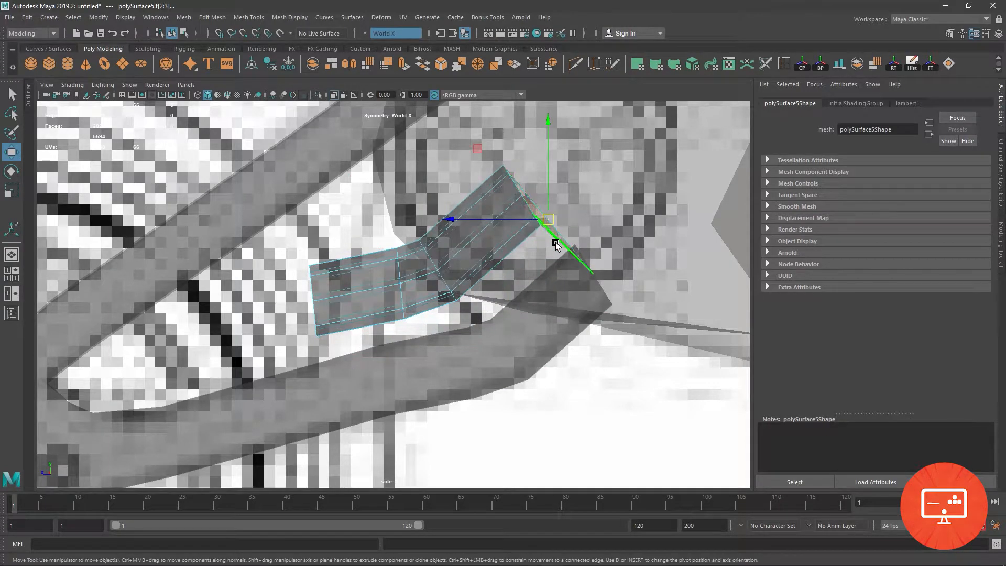
key("Delete")
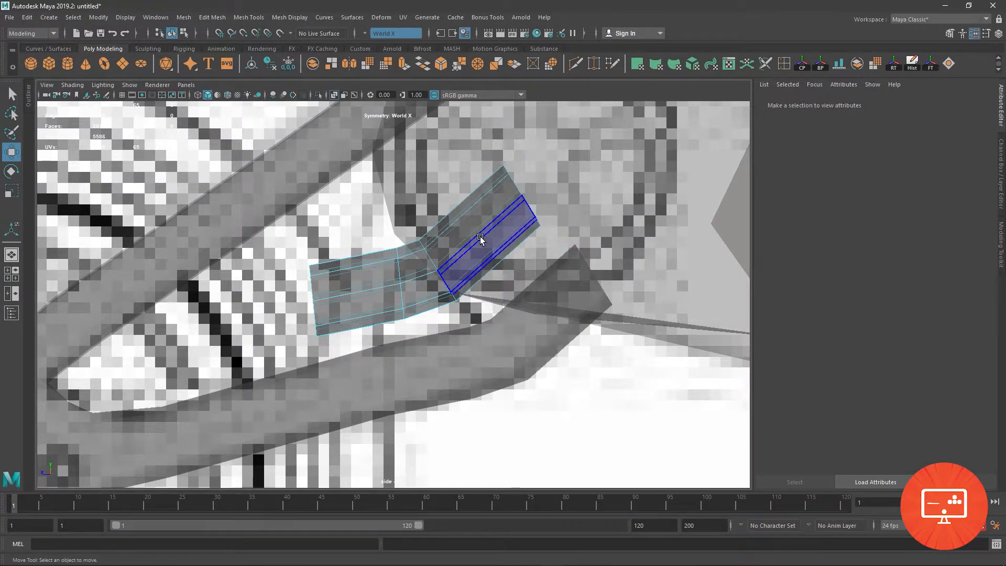
left_click_drag(503, 157, 483, 308)
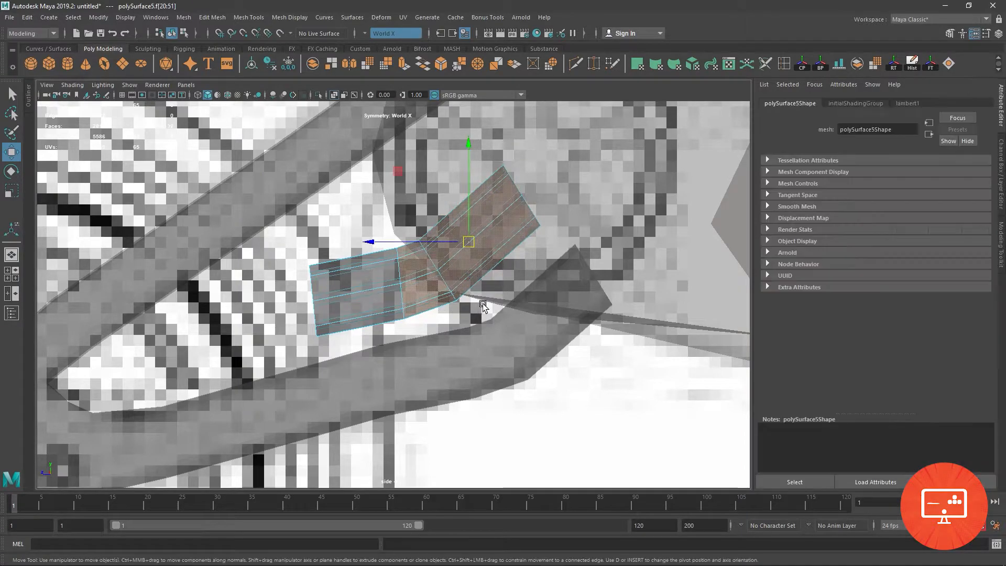
key("Delete")
left_click_drag(500, 156, 574, 231)
key("Delete")
Step: Rotate the segment's rear end vertices nearly horizontal and move them down onto the lower swingarm tube
right_click_drag(368, 266, 313, 265)
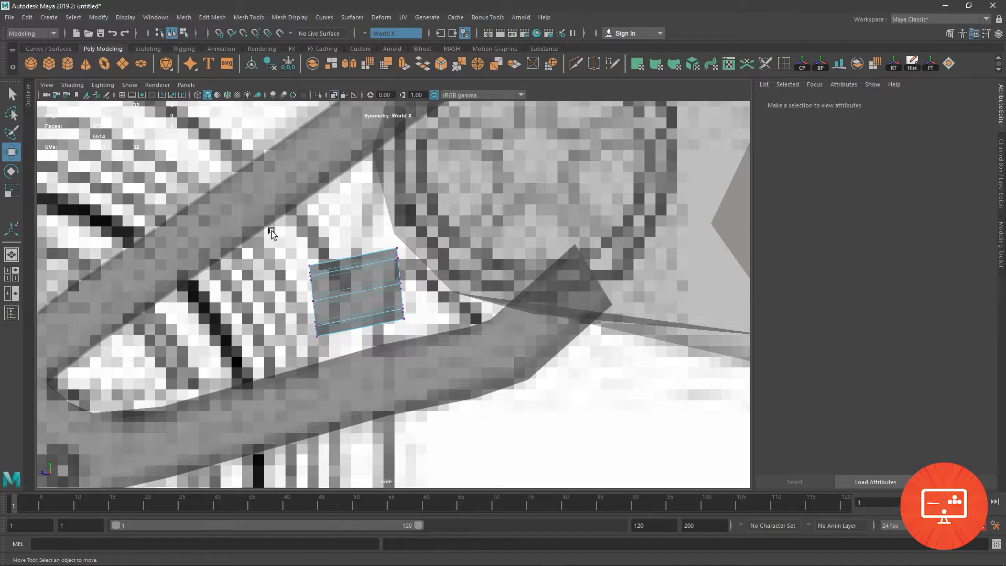
left_click_drag(326, 346, 326, 346)
key("e")
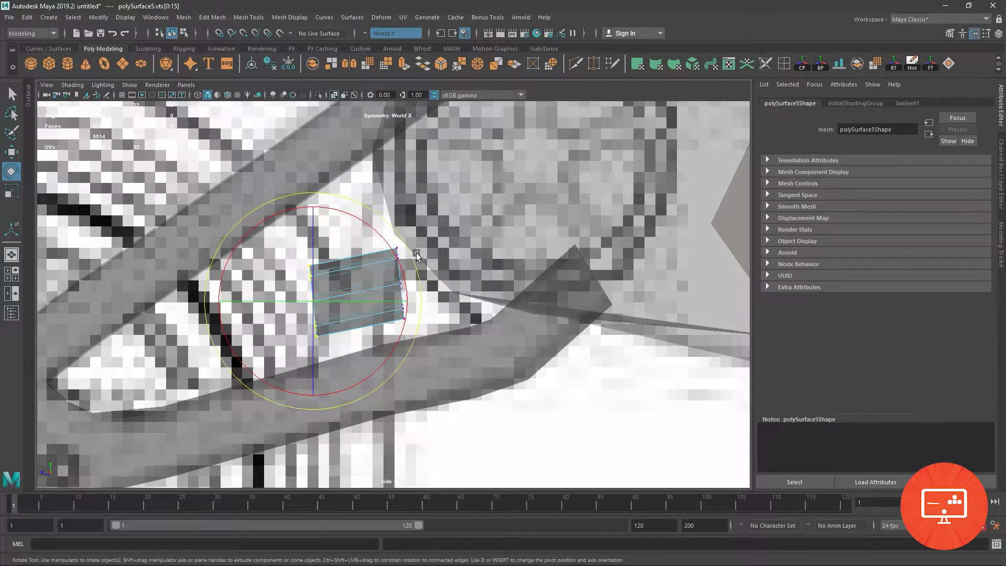
left_click_drag(400, 225, 278, 166)
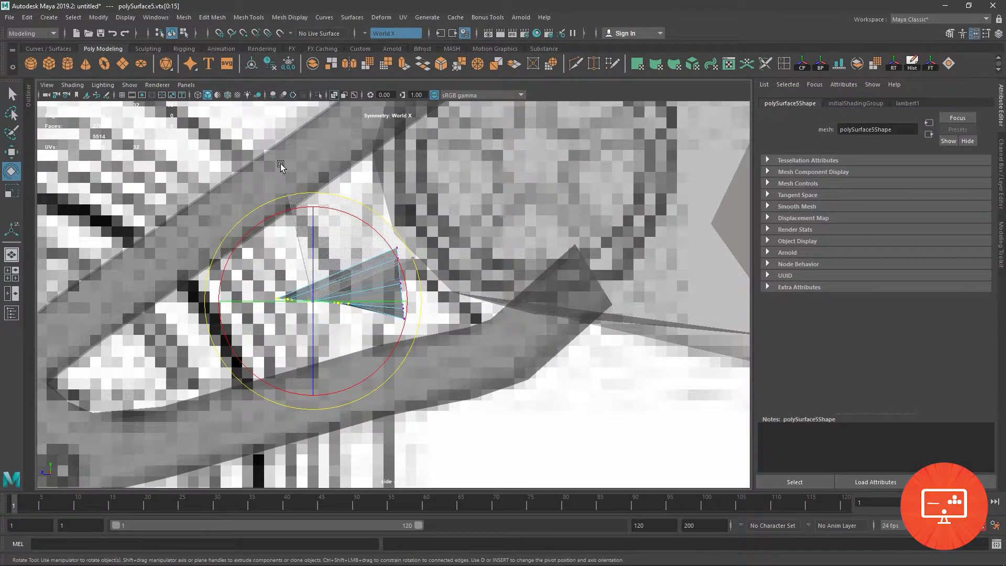
key("w")
left_click_drag(314, 304, 351, 375)
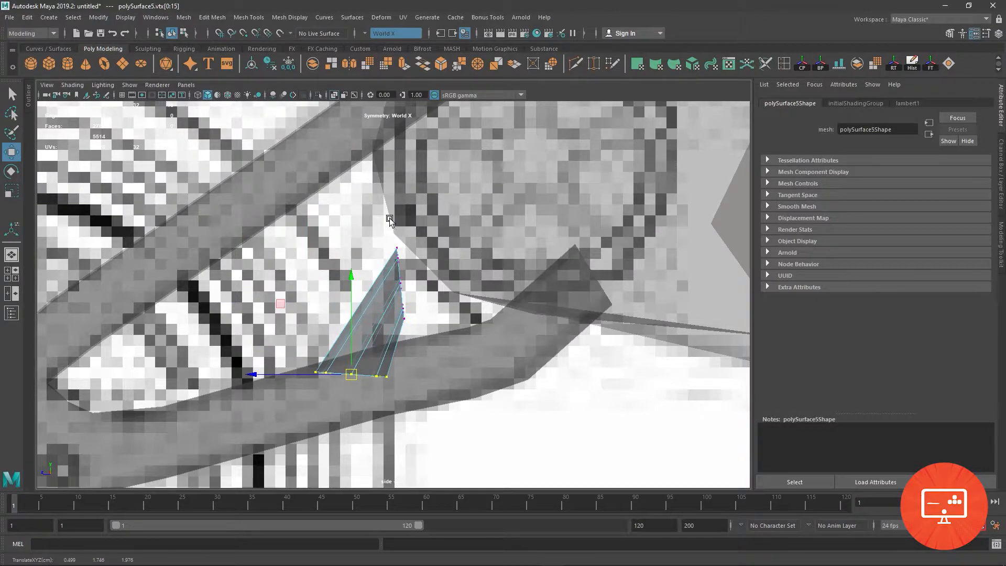
Step: Rotate the segment's other end vertices and move them up to the upper tube, forming a connecting strut
key("e")
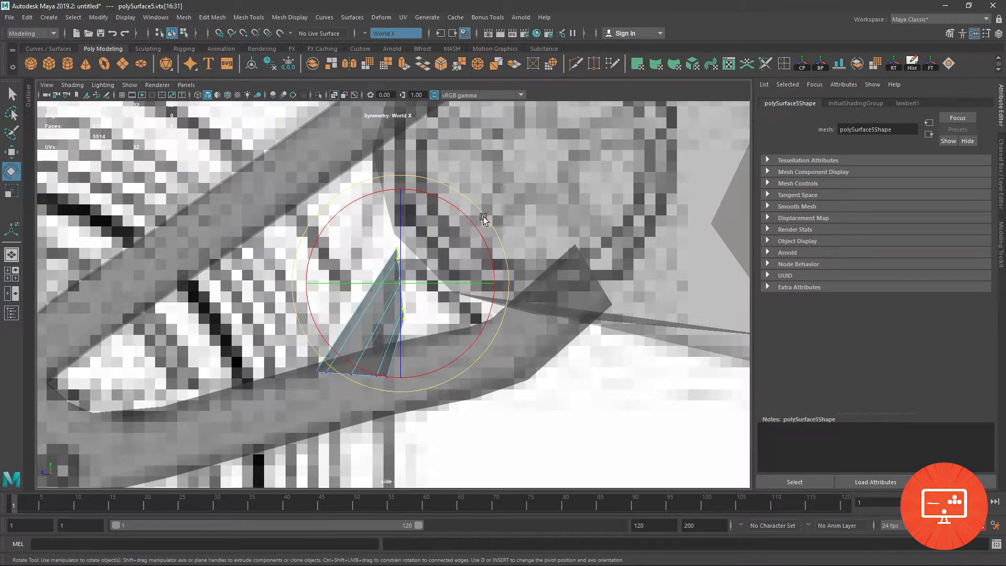
left_click_drag(483, 219, 406, 167)
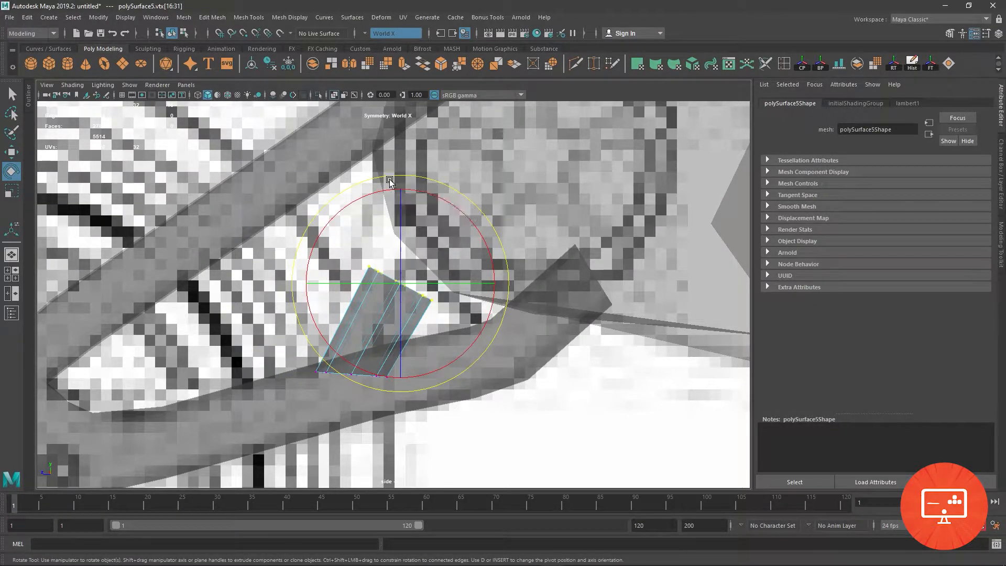
key("w")
left_click_drag(400, 283, 435, 117)
middle_click_drag(438, 131, 408, 266, "alt")
mouse_move(404, 252)
left_mouse_down()
mouse_move(423, 201)
mouse_move(391, 442)
mouse_move(385, 275)
mouse_move(404, 245)
left_mouse_up()
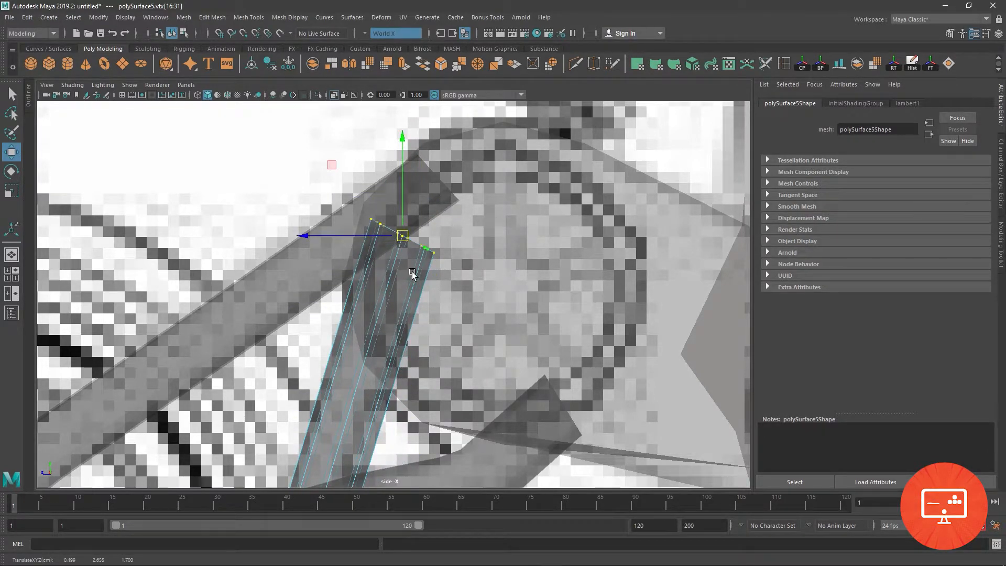
Step: Scale the strut thinner and reposition its end vertices so it spans from the lower tube into the upper tube
middle_click_drag(427, 310, 435, 227, "alt")
left_click_drag(418, 157, 372, 286)
left_click_drag(460, 440, 283, 247)
key("r")
left_click_drag(353, 341, 329, 324)
left_click_drag(291, 385, 333, 432)
key("w")
left_click_drag(333, 255, 419, 328)
left_click_drag(372, 305, 430, 117)
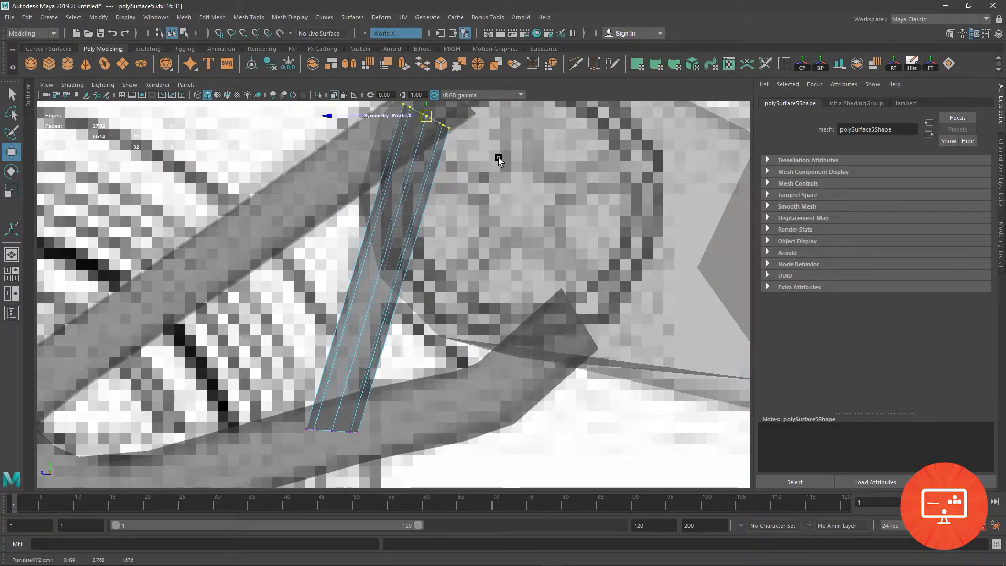
Step: Examine the swingarm tubes and the connecting struts from several angles in the perspective view
key("space")
key("space")
scroll(418, 402, "down", 4)
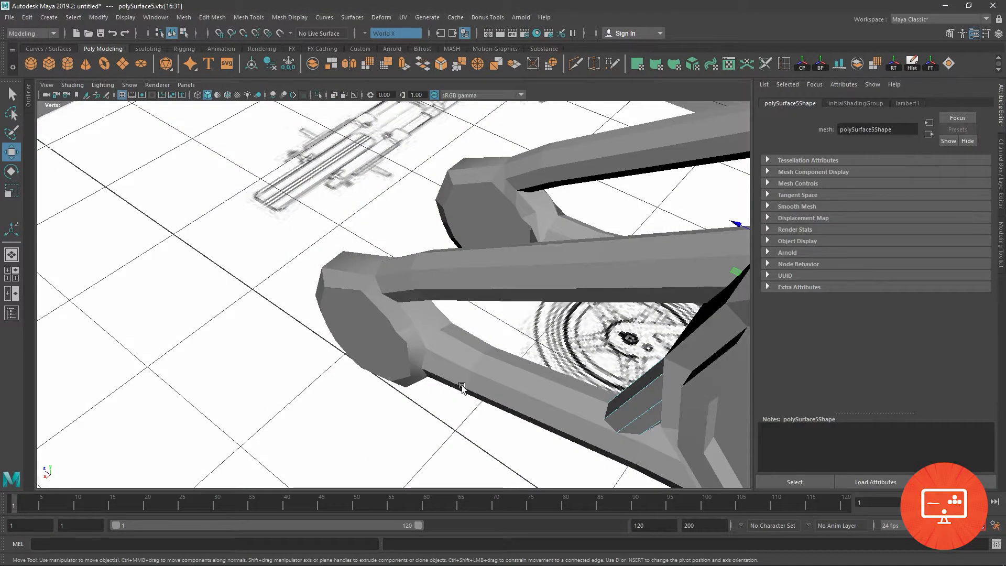
left_click_drag(443, 394, 479, 380, "alt")
middle_click_drag(480, 379, 398, 446, "alt")
left_click_drag(487, 209, 459, 210, "alt")
right_click_drag(443, 223, 494, 206)
scroll(599, 418, "down", 4)
left_click_drag(582, 417, 454, 396, "alt")
Step: Create a polygon cylinder for the hub of the large pulley, working in the side view
key("space")
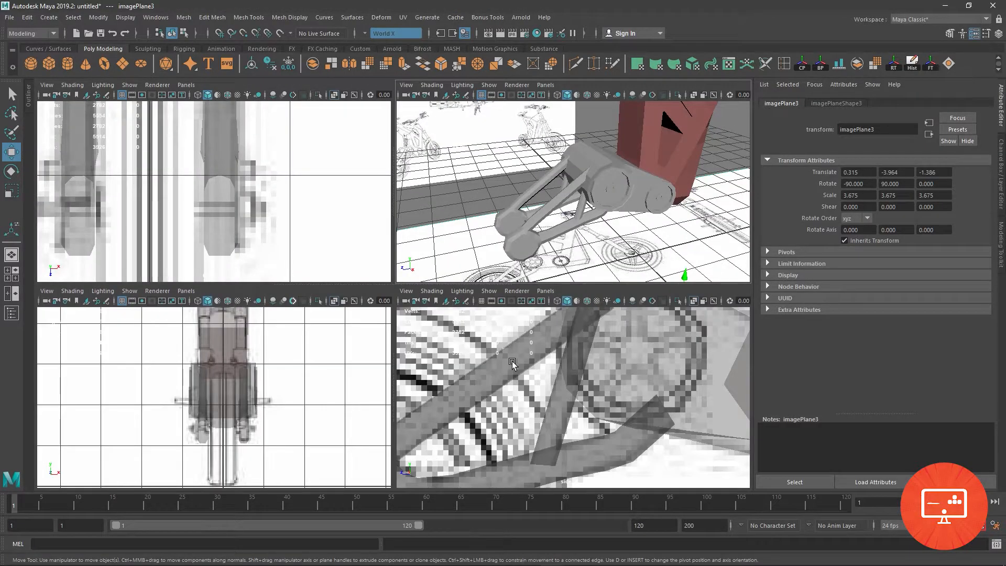
key("space")
scroll(501, 348, "down", 5)
scroll(456, 353, "up", 8)
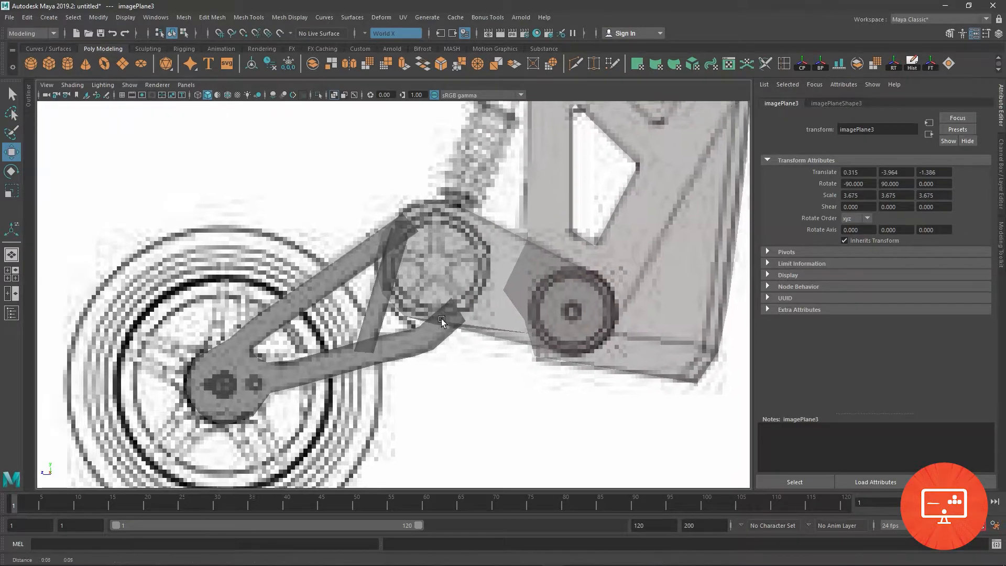
scroll(448, 311, "up", 3)
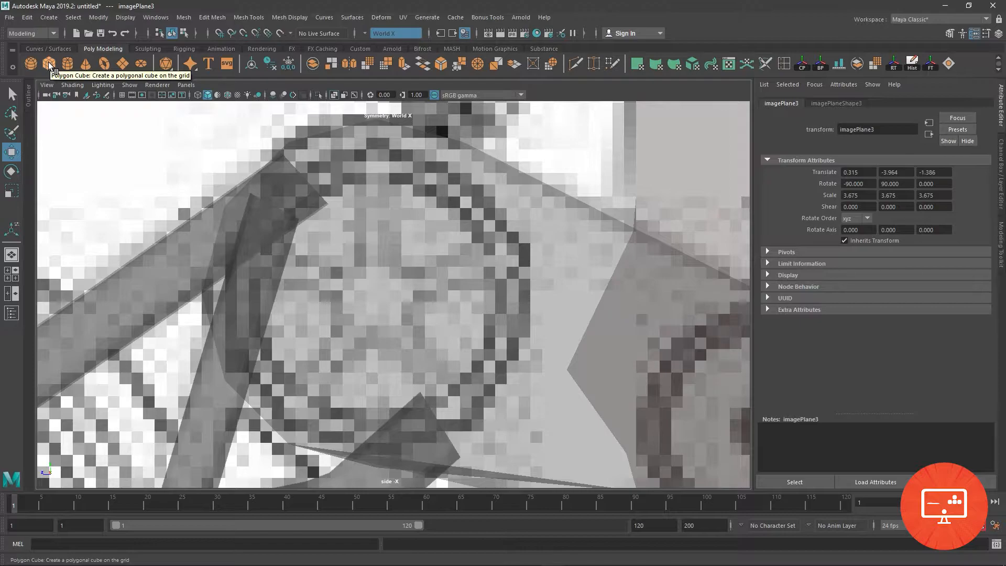
left_click(68, 63)
scroll(522, 294, "down", 5)
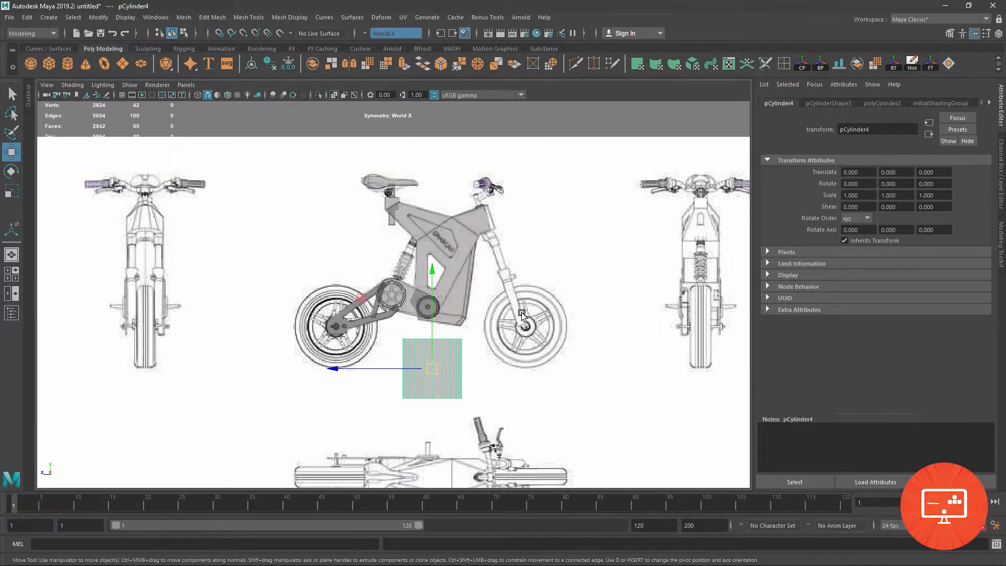
Step: Set the cylinder's axis subdivisions to 12 and its cap subdivisions to 2
left_click(884, 102)
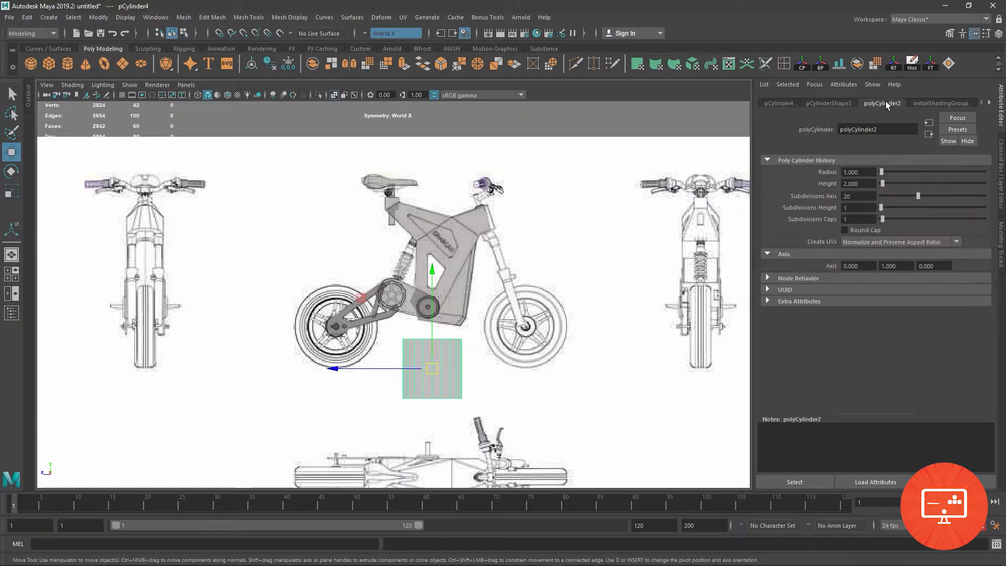
left_click(858, 196)
type("12")
key("Tab")
key("Tab")
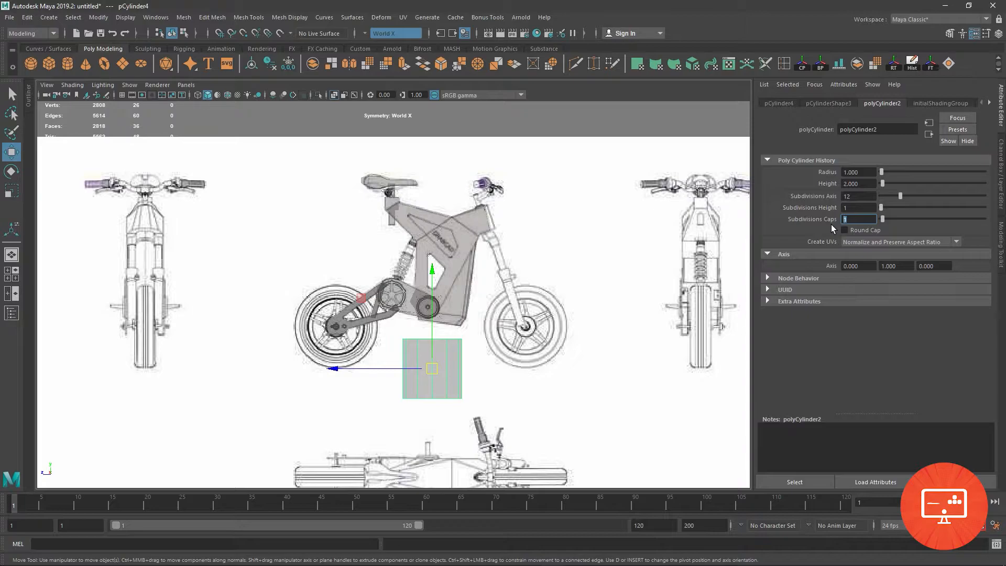
type("2")
Step: Rotate the cylinder to -90 degrees on Z so its round cap faces the side view
left_click(12, 174)
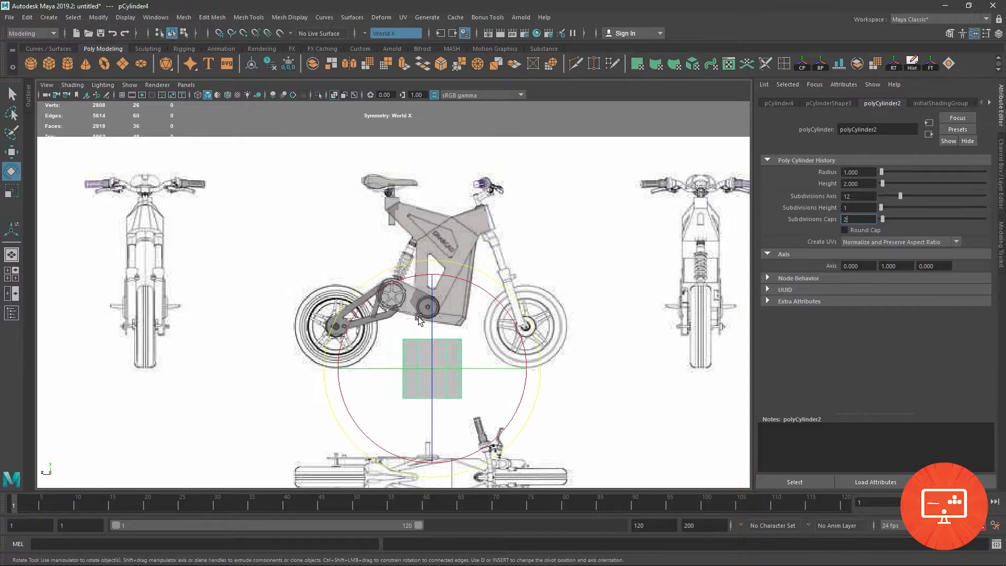
left_click_drag(432, 435, 477, 414)
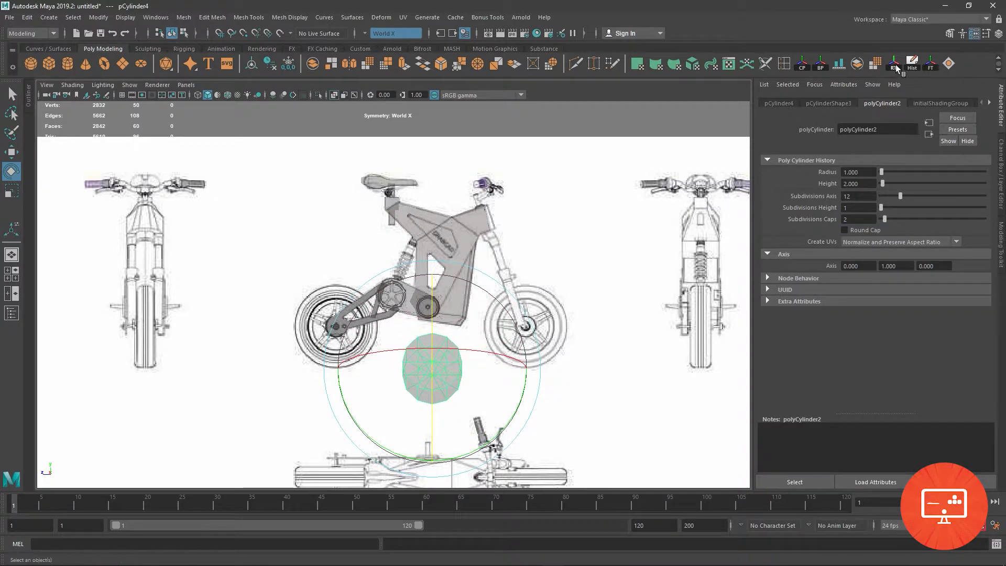
double_click(937, 185)
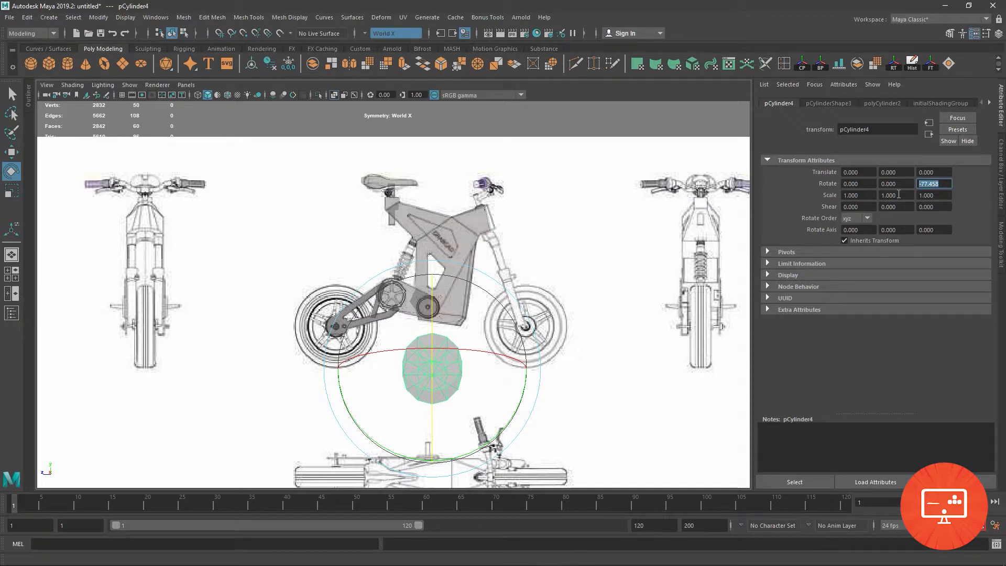
type("-90")
key("Return")
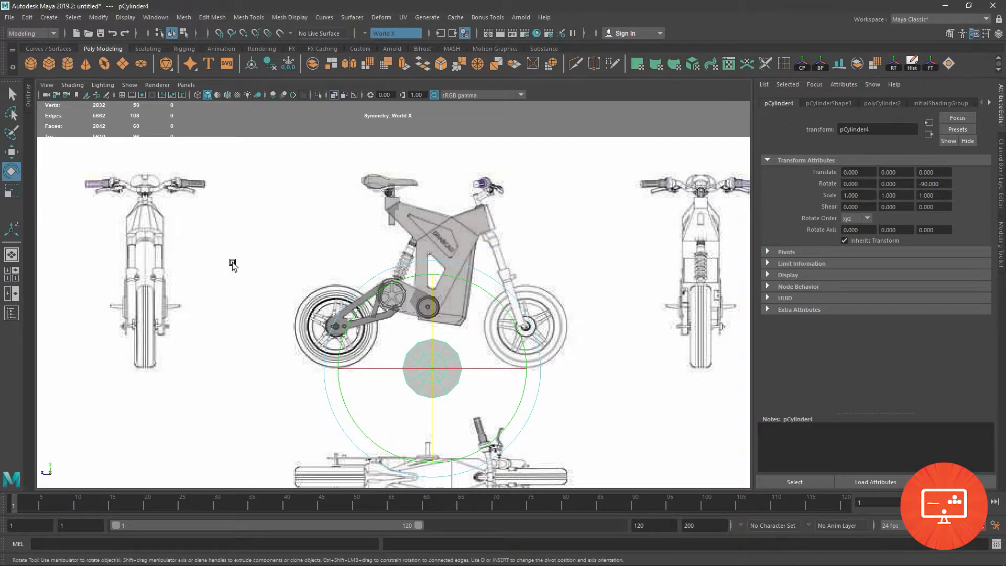
Step: Move the cylinder onto the centre of the large pulley in the side blueprint
left_click(11, 152)
scroll(407, 335, "up", 5)
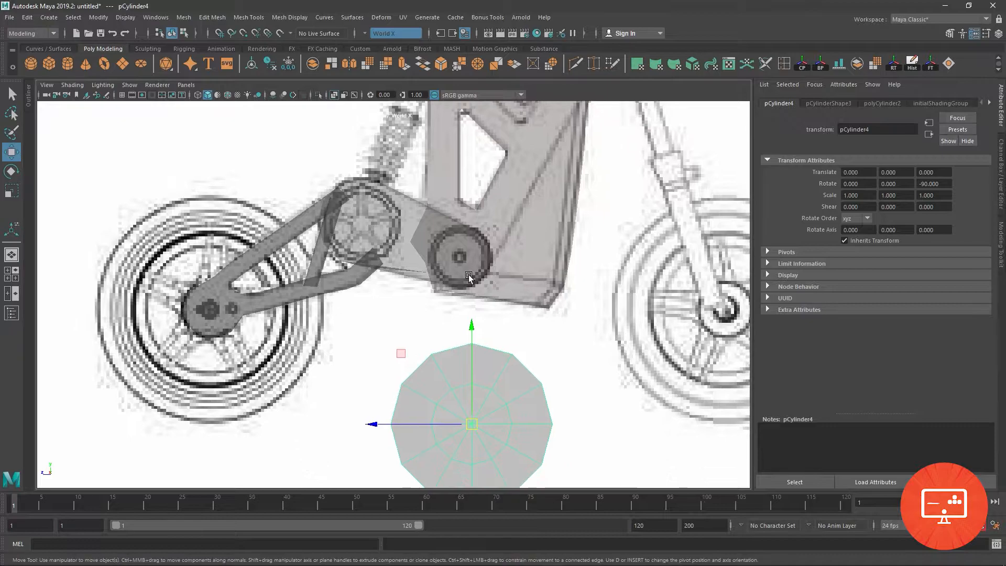
left_click_drag(471, 424, 359, 221)
key("f")
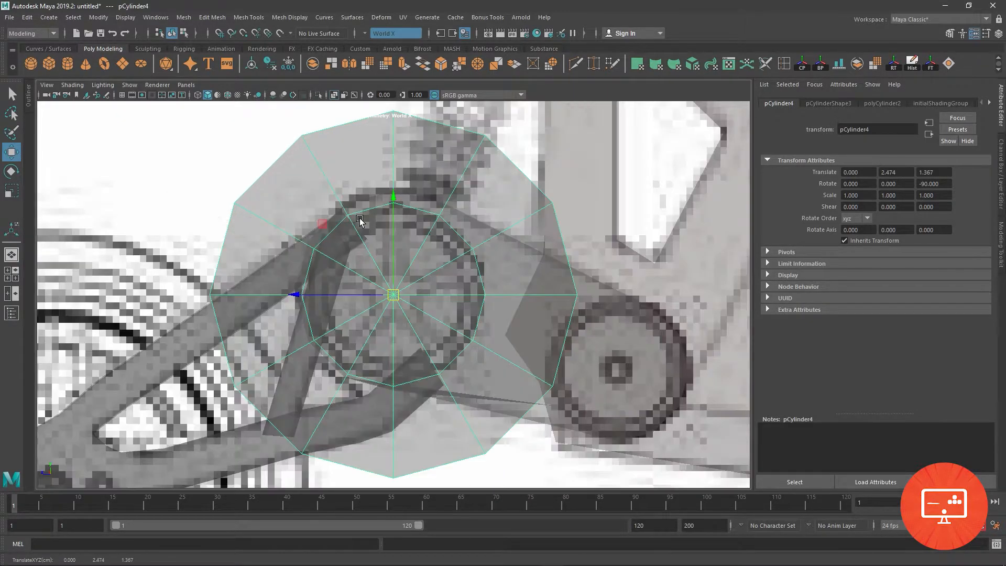
scroll(498, 463, "up", 4)
Step: Scale the cylinder uniformly down to 0.126 so it matches the hub at the pulley's centre
left_click_drag(392, 300, 63, 128)
key("r")
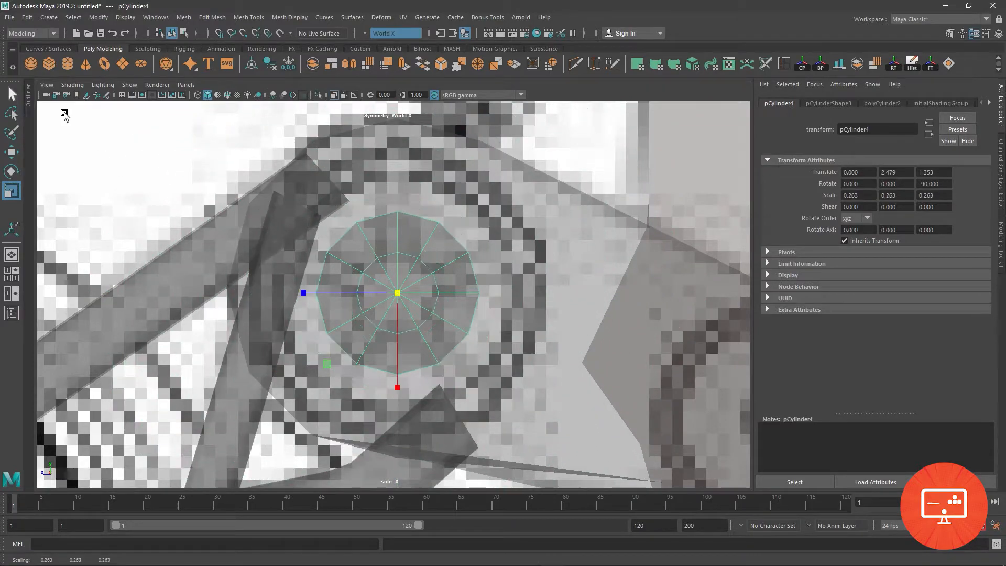
key("f")
left_click_drag(407, 290, 135, 148)
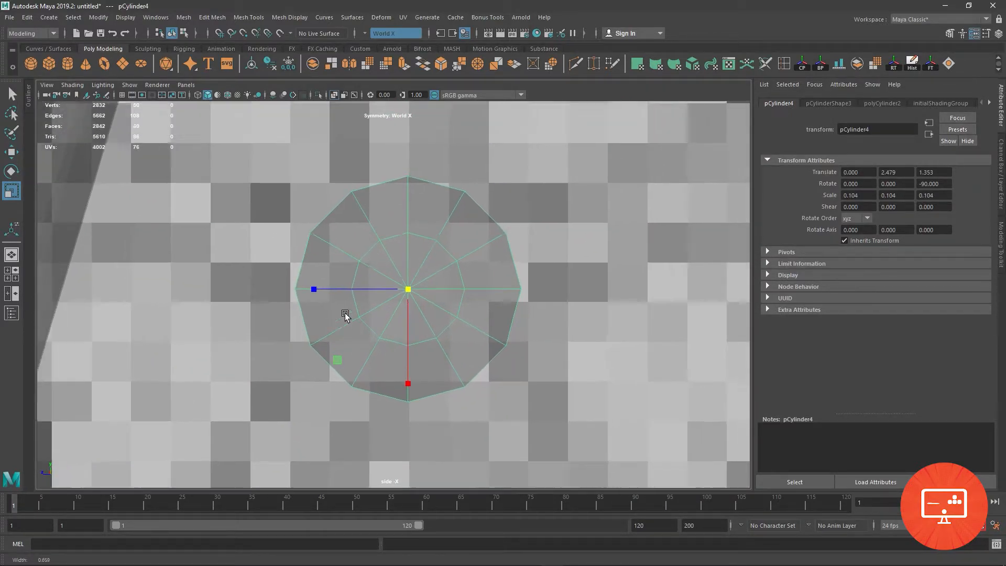
scroll(352, 321, "down", 5)
scroll(315, 288, "up", 2)
scroll(315, 287, "up", 2)
left_click_drag(399, 292, 417, 309)
scroll(368, 322, "up", 1)
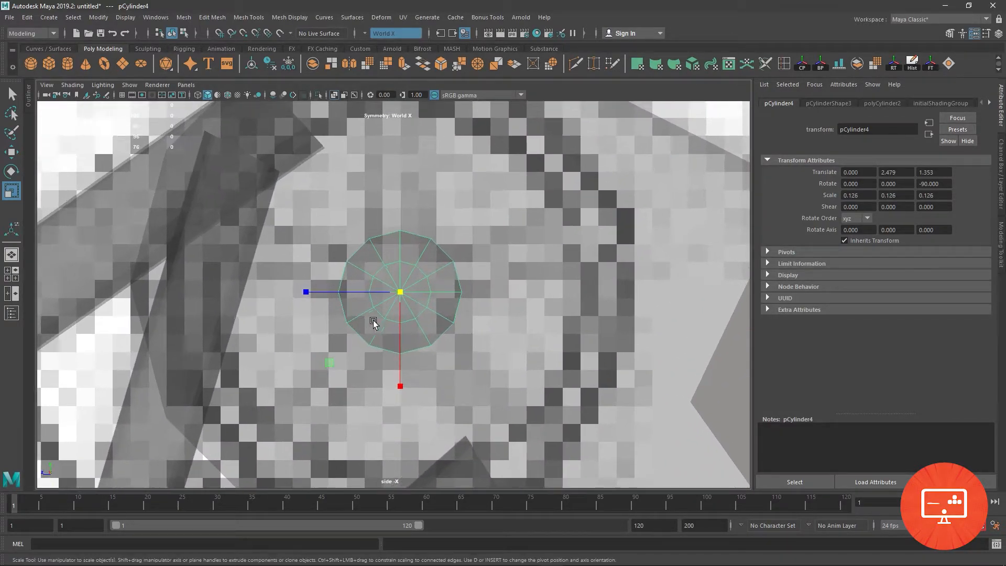
key("e")
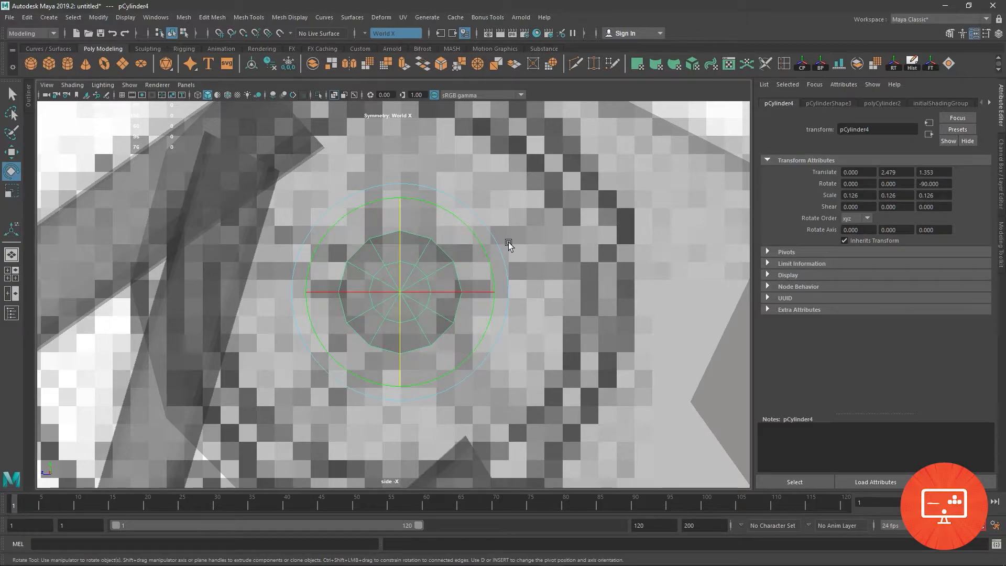
left_click_drag(497, 243, 494, 234)
key("ctrl+z")
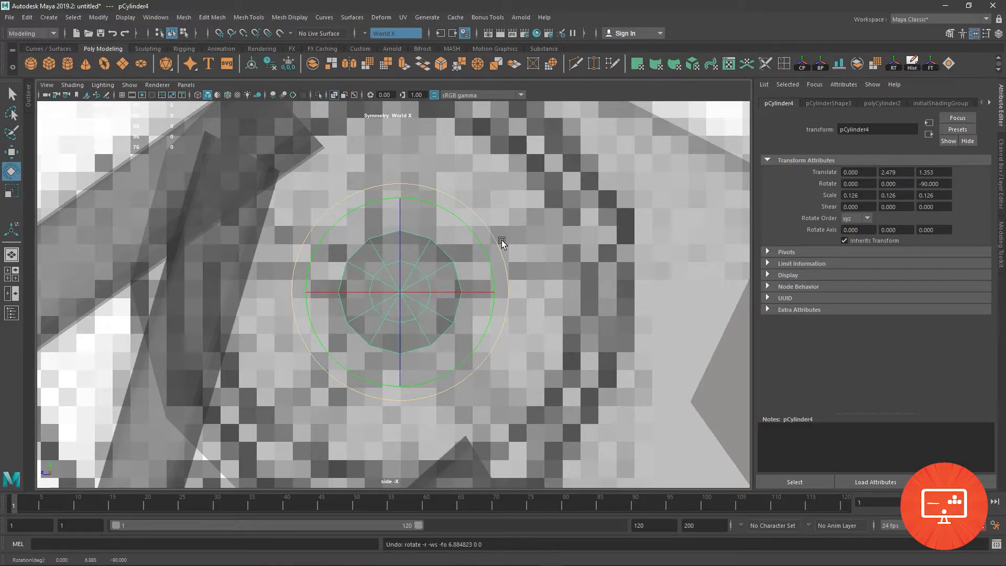
Step: Set the hub cylinder's axis subdivisions to 14
left_click(869, 103)
left_click(845, 196)
type("144")
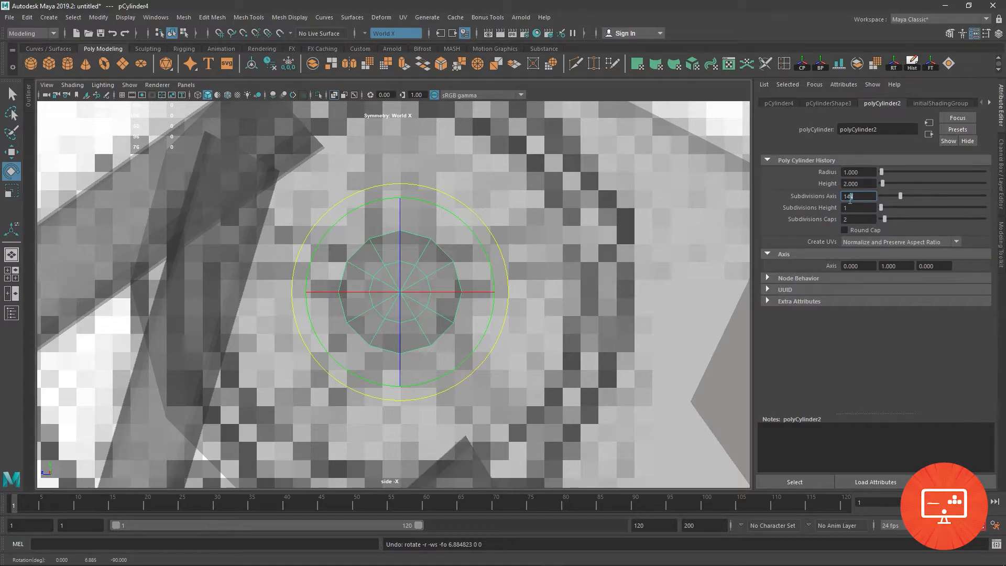
key("Tab")
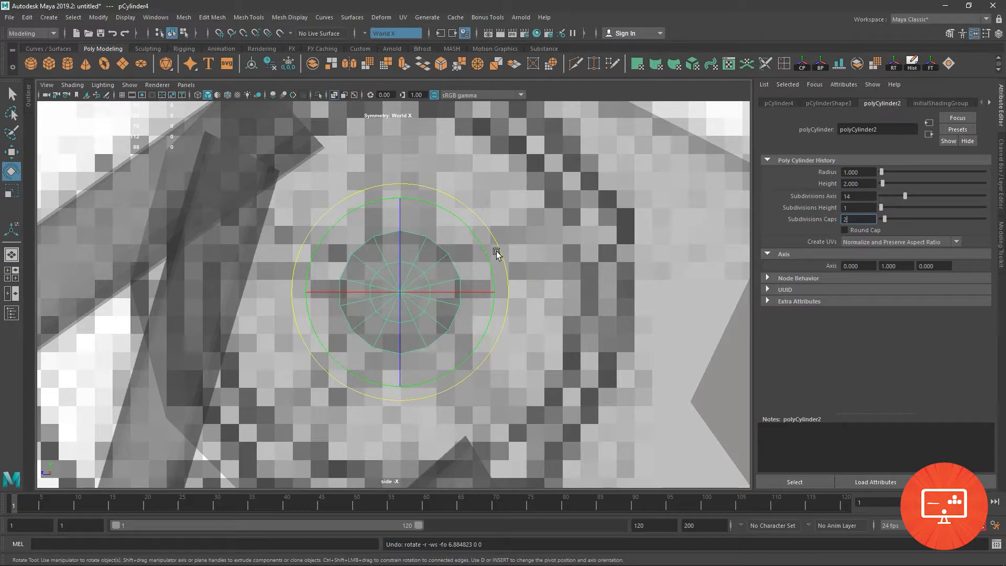
Step: Test rotating the hub cylinder about its axis against the spokes, leaving it at about 0.4 degrees on Y
left_click_drag(498, 241, 502, 255)
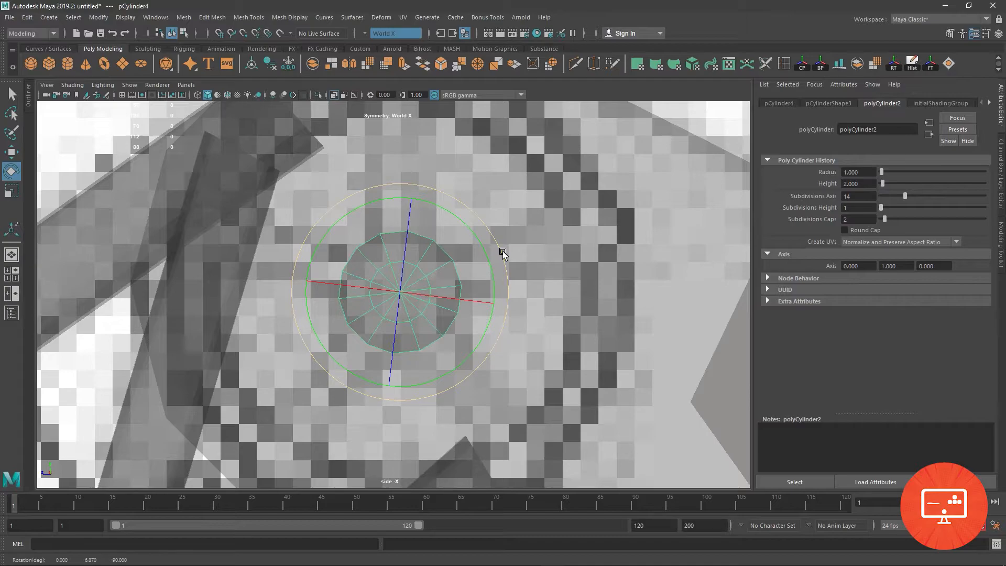
scroll(529, 256, "down", 3)
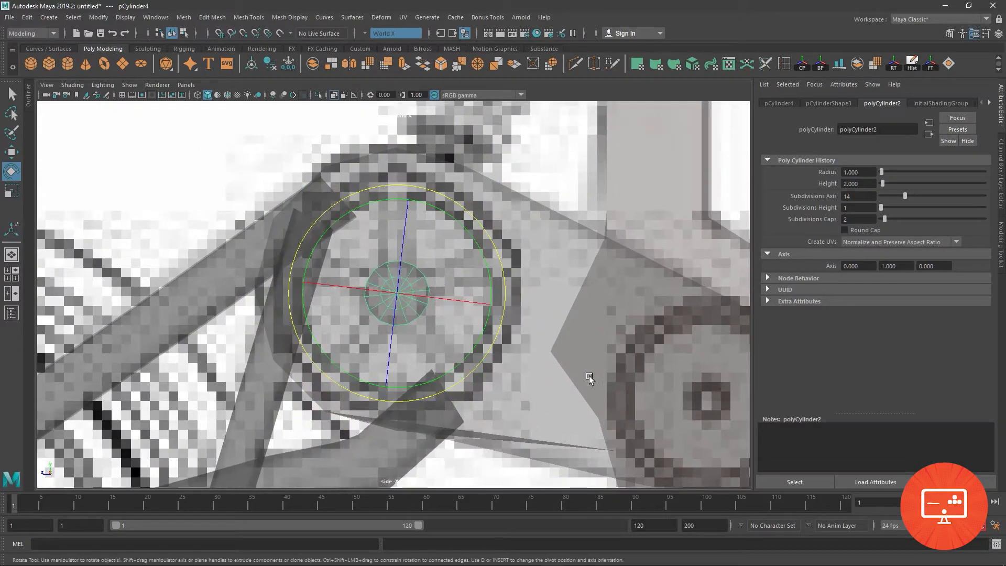
left_click_drag(504, 245, 498, 234)
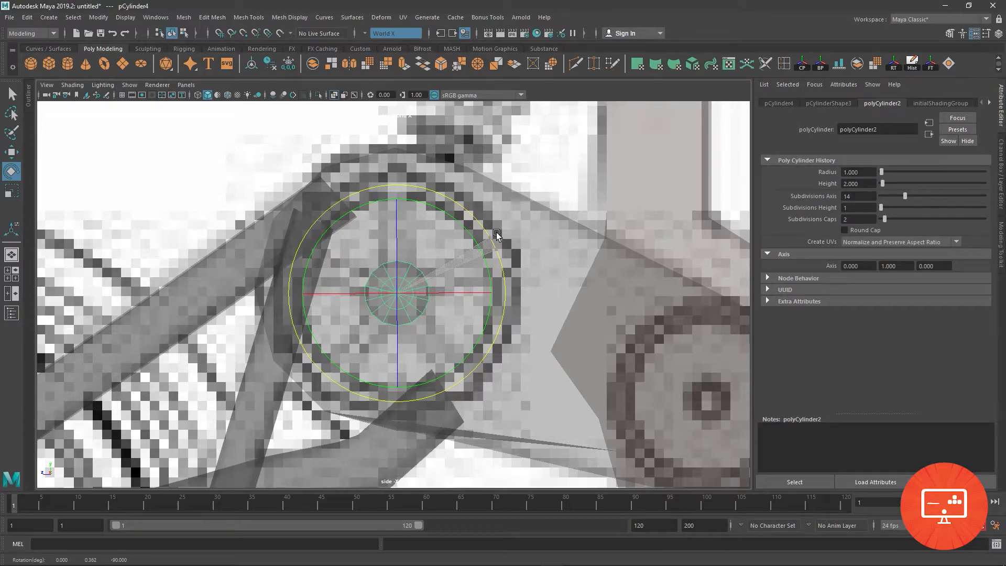
left_click_drag(497, 234, 496, 234)
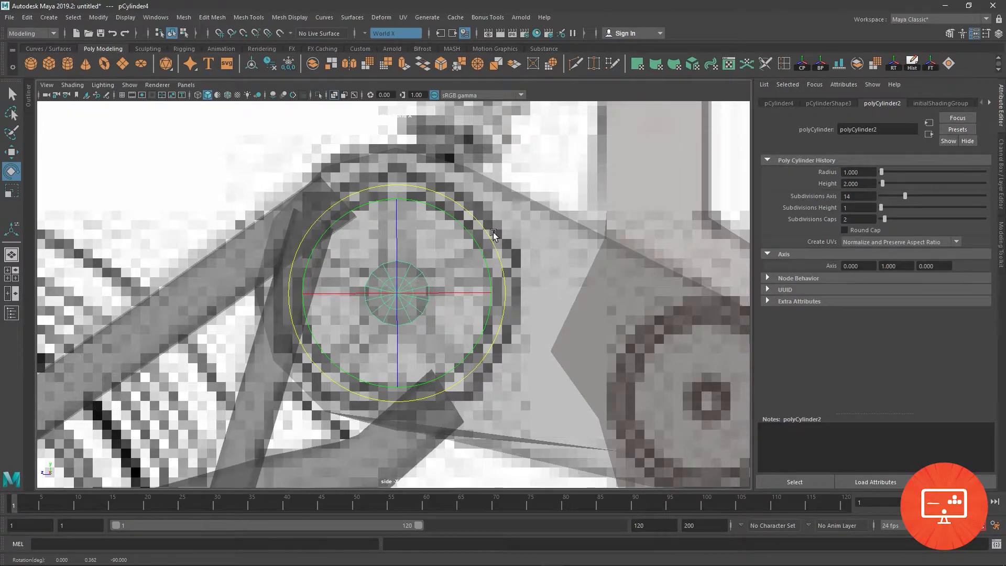
scroll(357, 256, "up", 3)
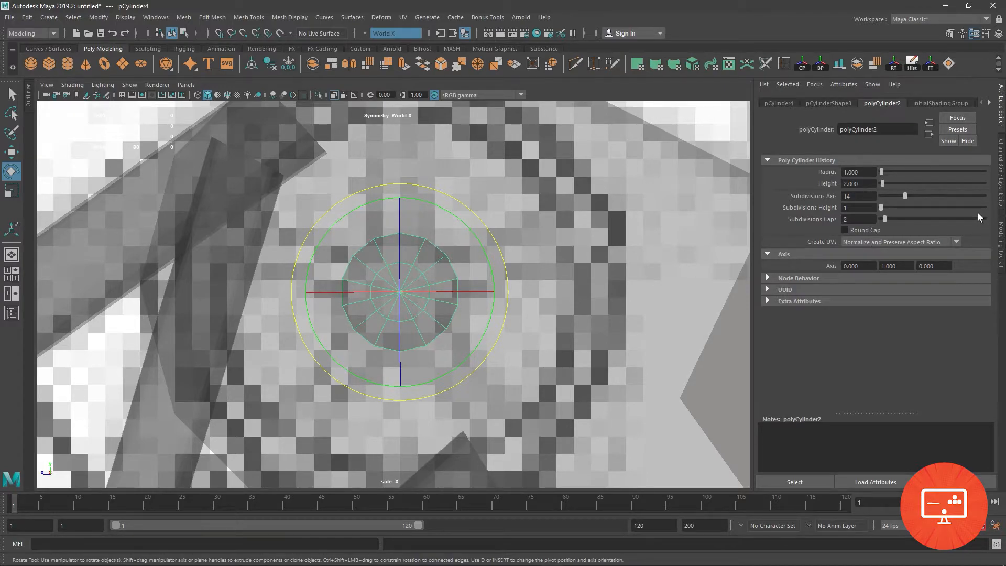
Step: Reduce the hub cylinder's axis subdivisions to 8
left_click_drag(904, 196, 891, 200)
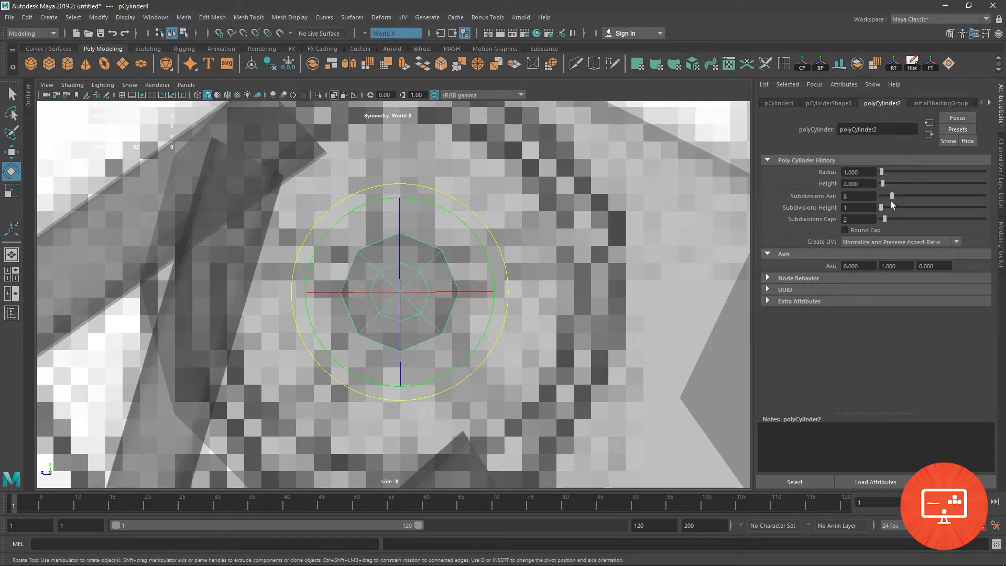
middle_click_drag(405, 274, 413, 276, "alt")
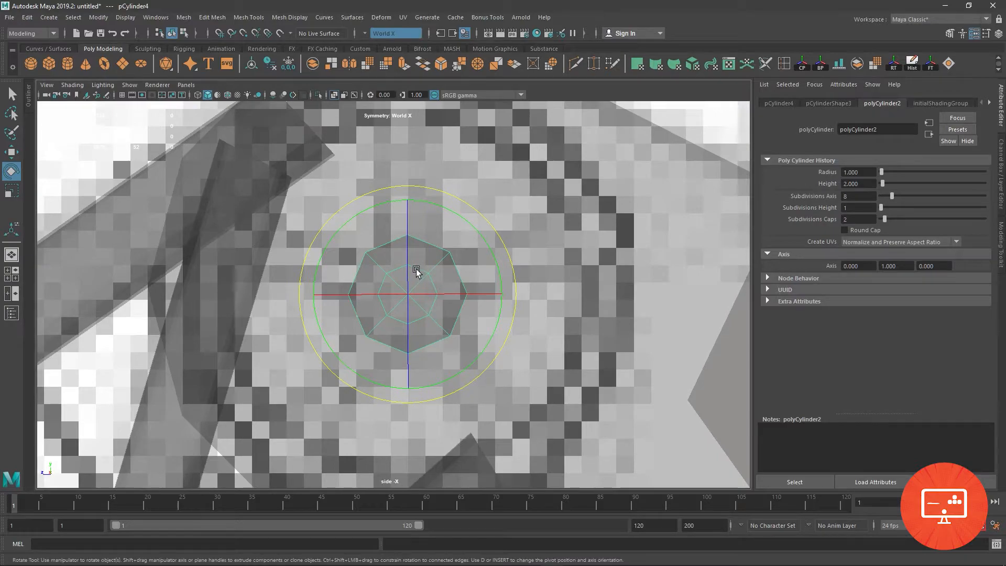
scroll(392, 274, "up", 2)
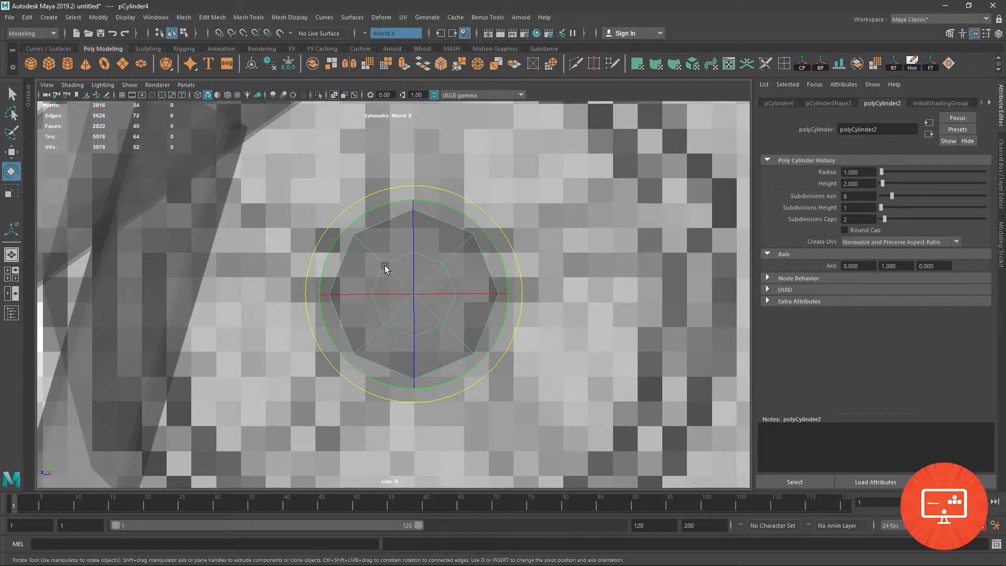
Step: Select all the bike's meshes in the perspective view and delete their construction history
right_click_drag(382, 262, 449, 221)
key("space")
key("space")
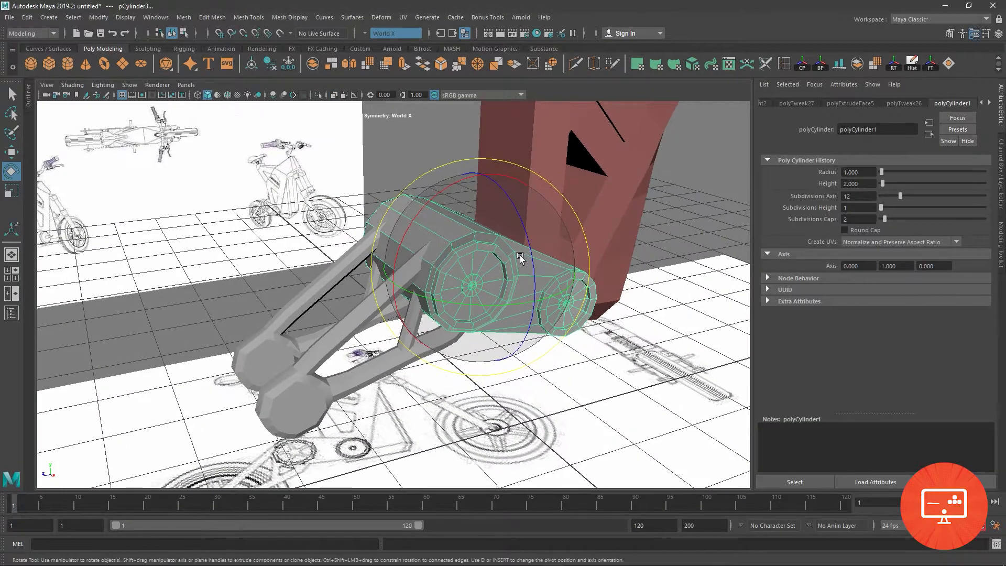
left_click(526, 408)
left_click_drag(526, 381, 461, 233, "alt")
left_click(462, 246)
left_click_drag(538, 296, 538, 297, "shift")
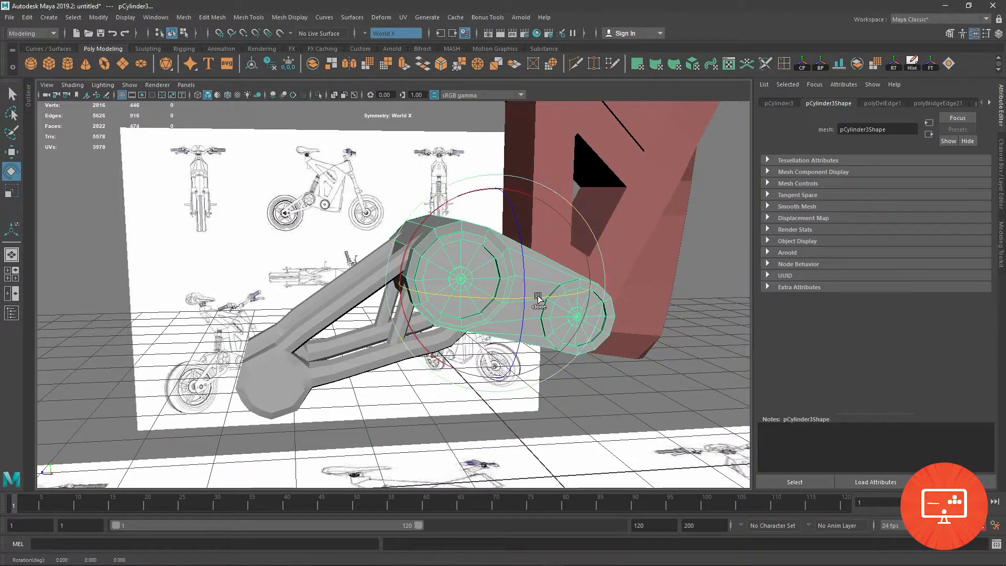
key("w")
left_click(516, 291)
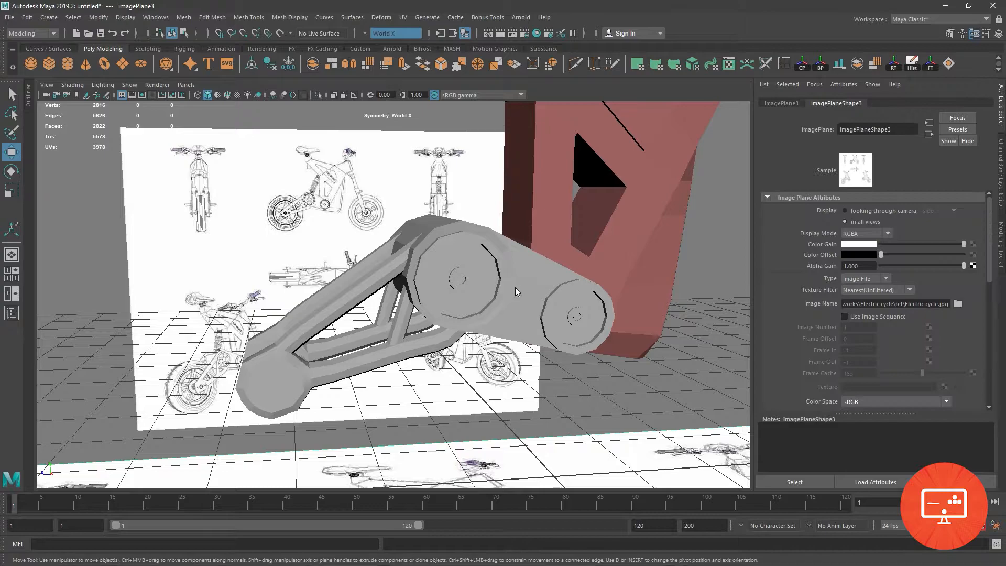
key("ctrl+z")
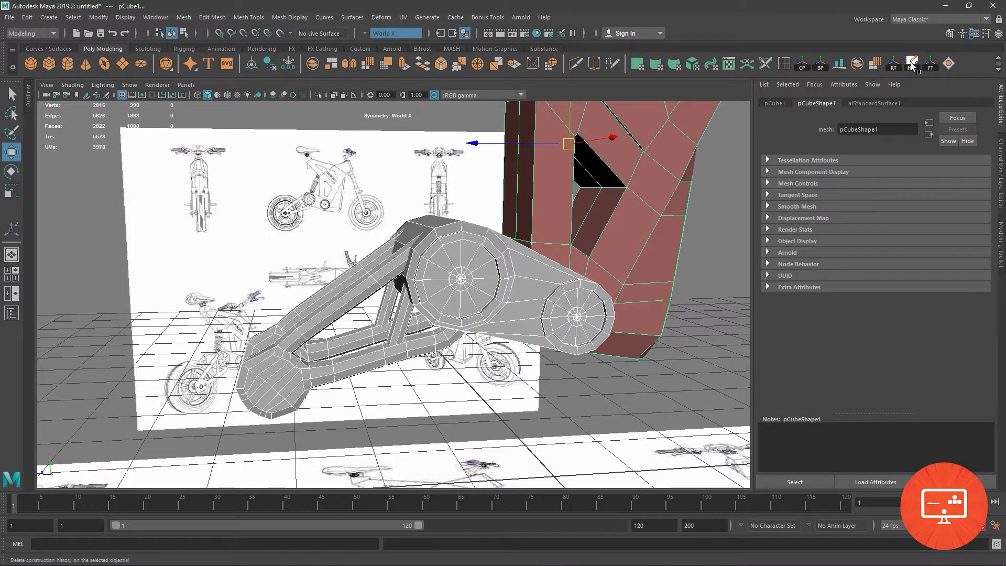
Step: Select the small eight-sided hub cylinder and isolate it in the perspective view
key("space")
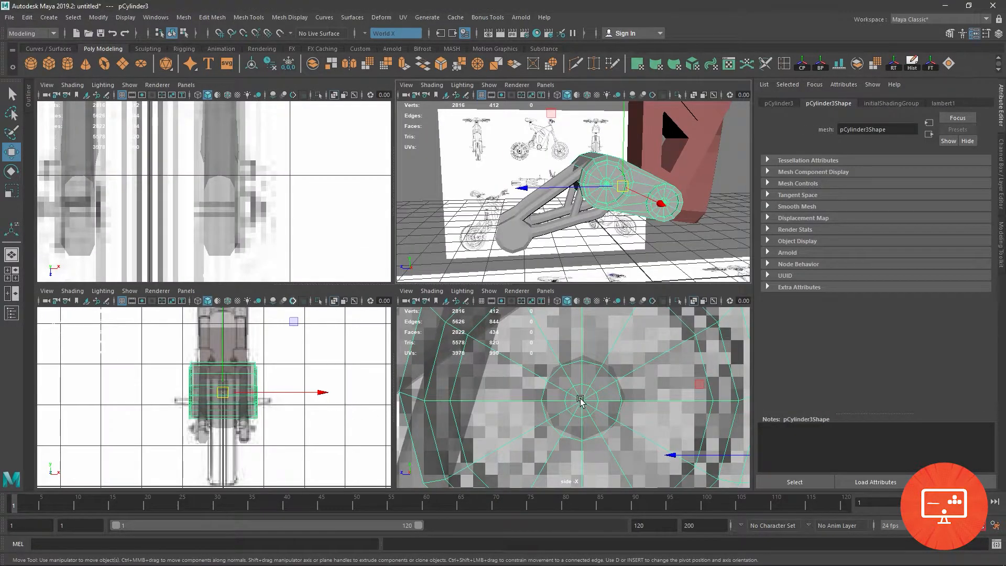
left_click(671, 360, "shift")
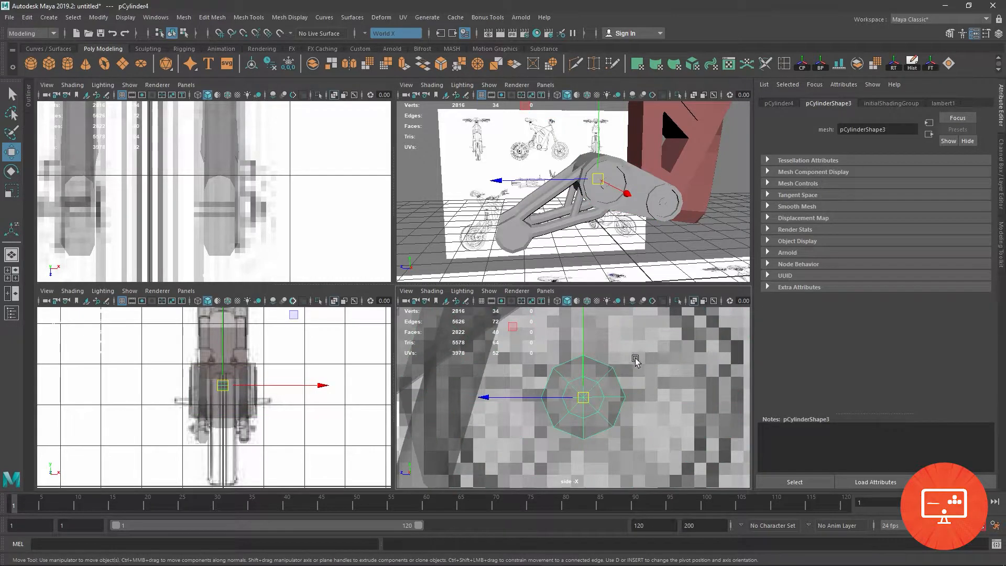
key("space")
key("space")
key("f")
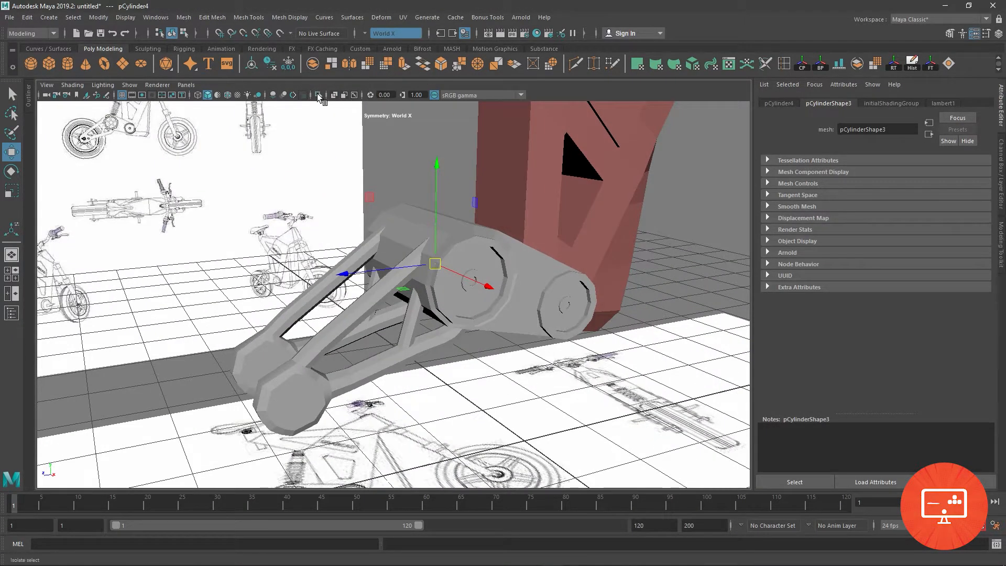
left_click(317, 95)
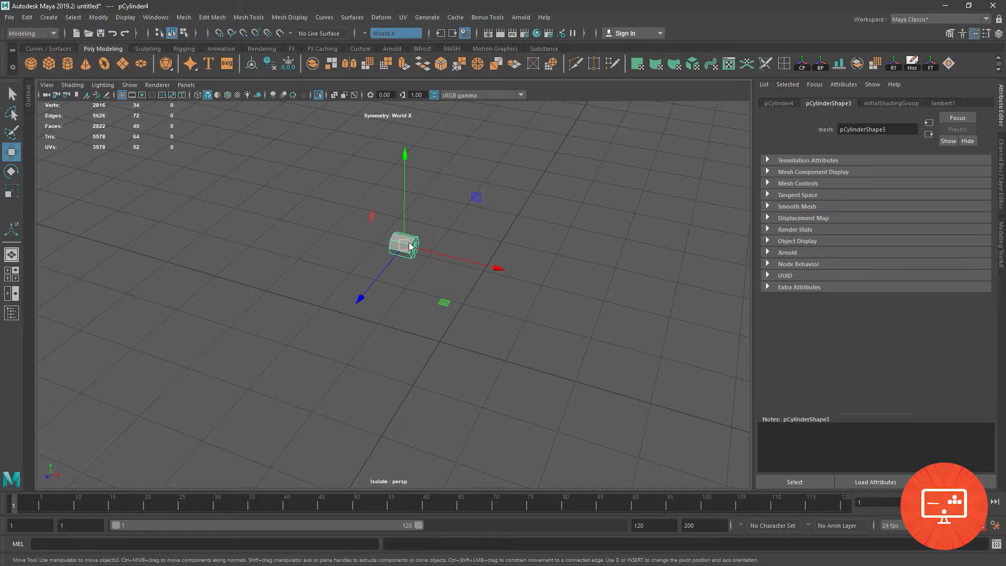
Step: Stretch the eight-sided hub cylinder symmetrically along X by its end vertices and bring the rest of the bike back into view
left_click(449, 242)
left_click_drag(372, 242, 387, 286, "alt")
left_click_drag(479, 257, 627, 262)
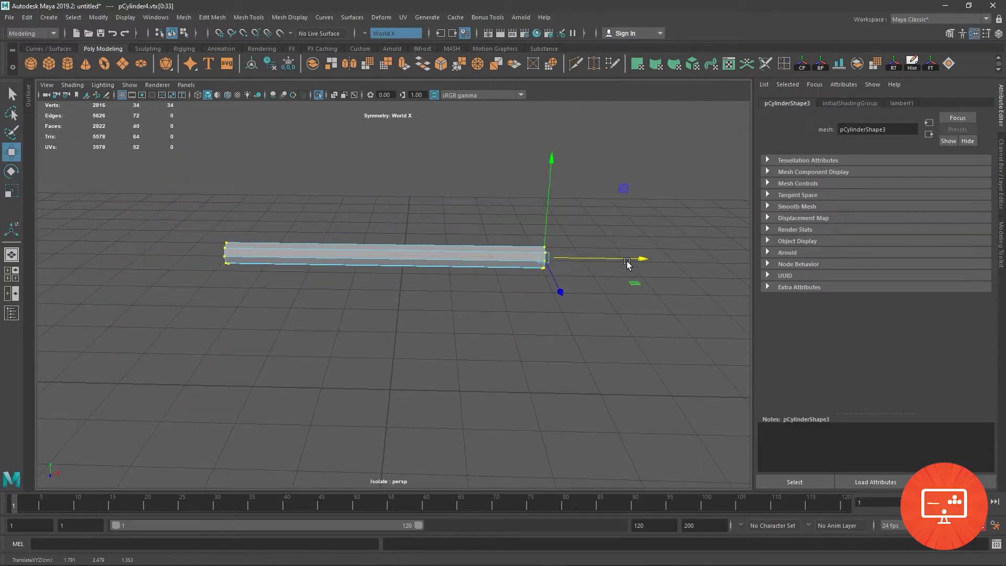
left_click(318, 95)
left_click_drag(623, 351, 566, 321)
Step: Bevel the four diagonal edge loops of the eight-sided hub cylinder in the side view
key("space")
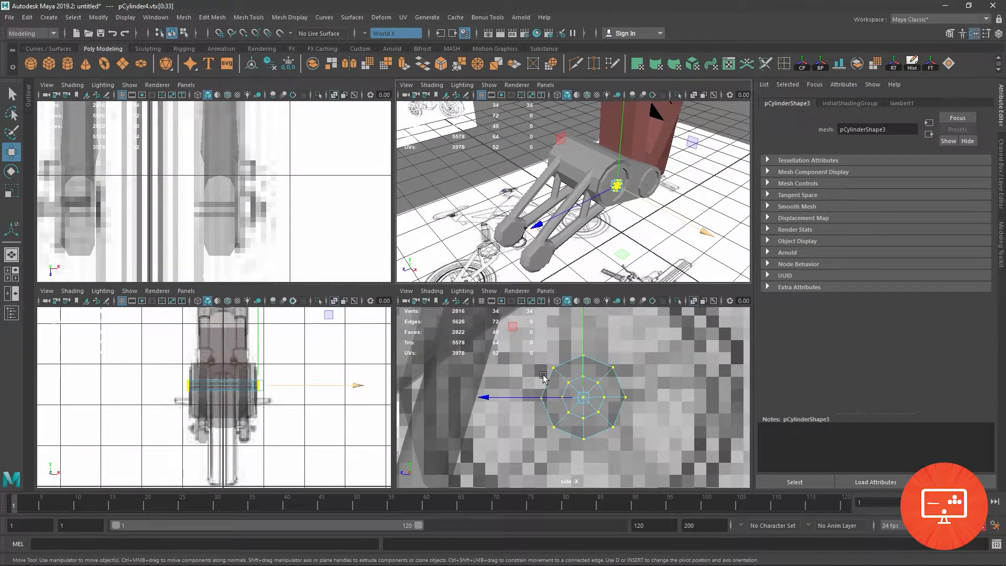
key("space")
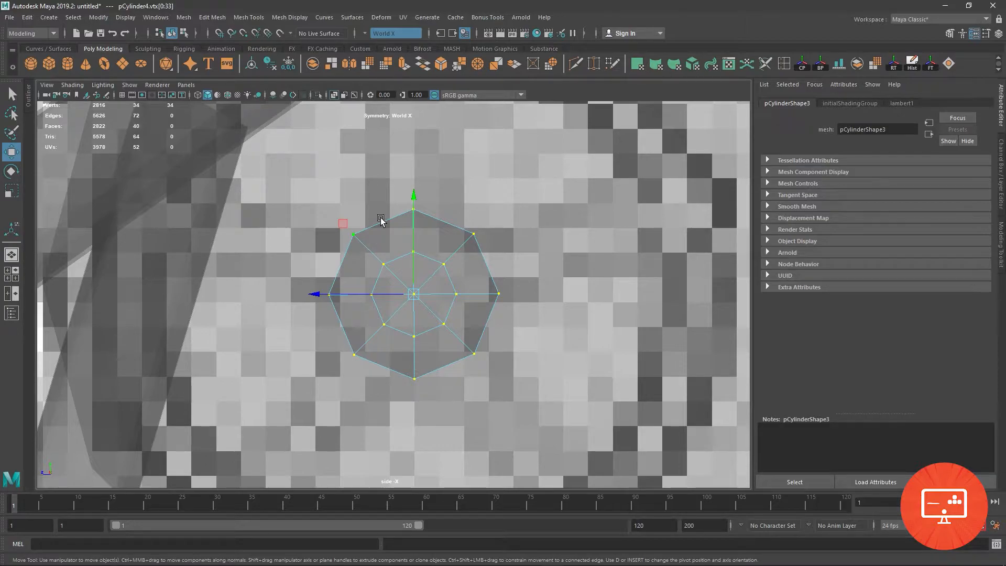
scroll(397, 249, "up", 2)
right_click_drag(371, 252, 368, 229)
double_click(365, 247)
double_click(458, 331, "shift")
double_click(356, 344, "shift")
double_click(478, 238, "shift")
middle_click_drag(595, 228, 561, 266, "alt")
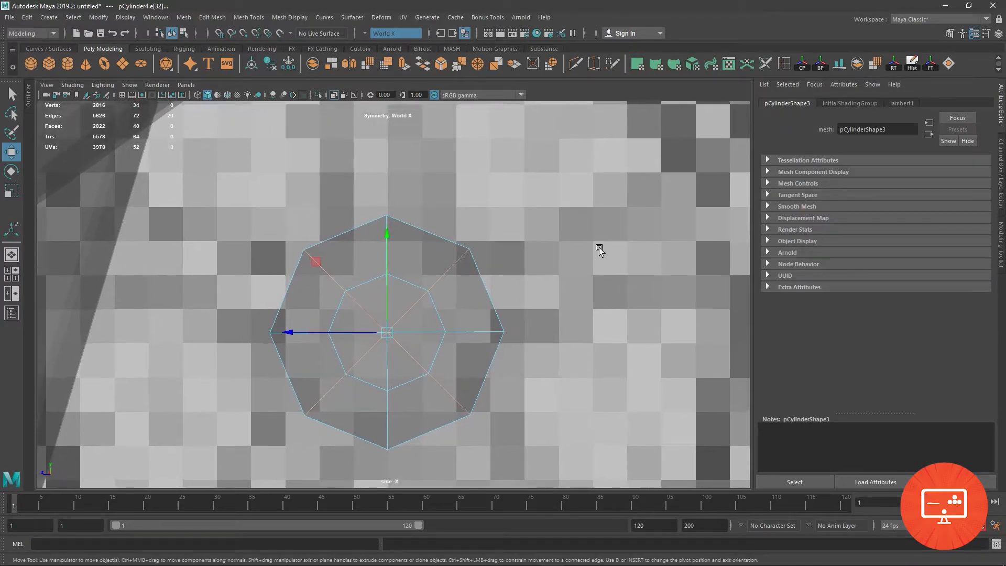
left_click(441, 65)
Step: Circularize the hub cap's central faces and the outer edge loop around the cap
right_click_drag(369, 303, 398, 341, "alt")
left_click_drag(362, 303, 412, 344)
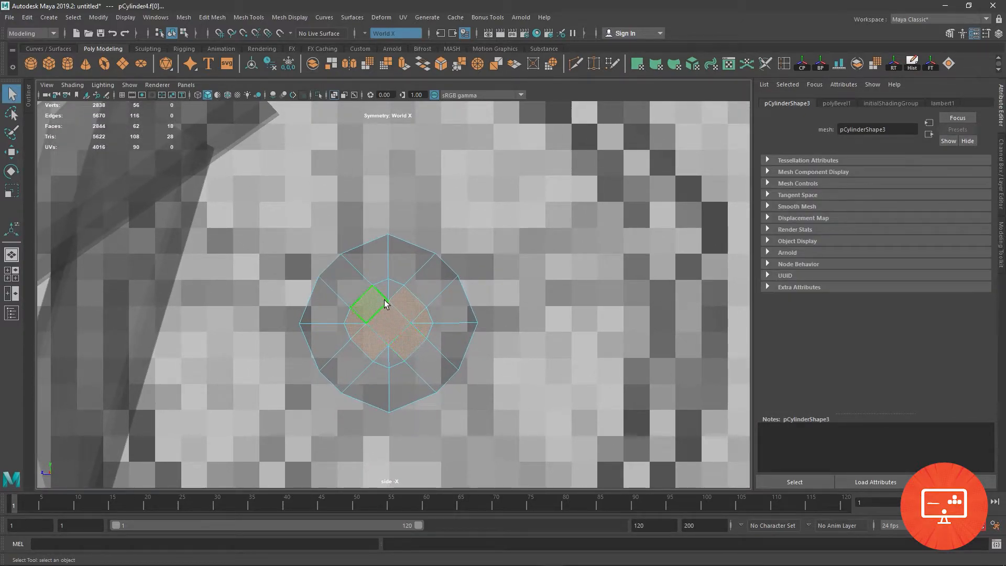
left_click(390, 361, "shift")
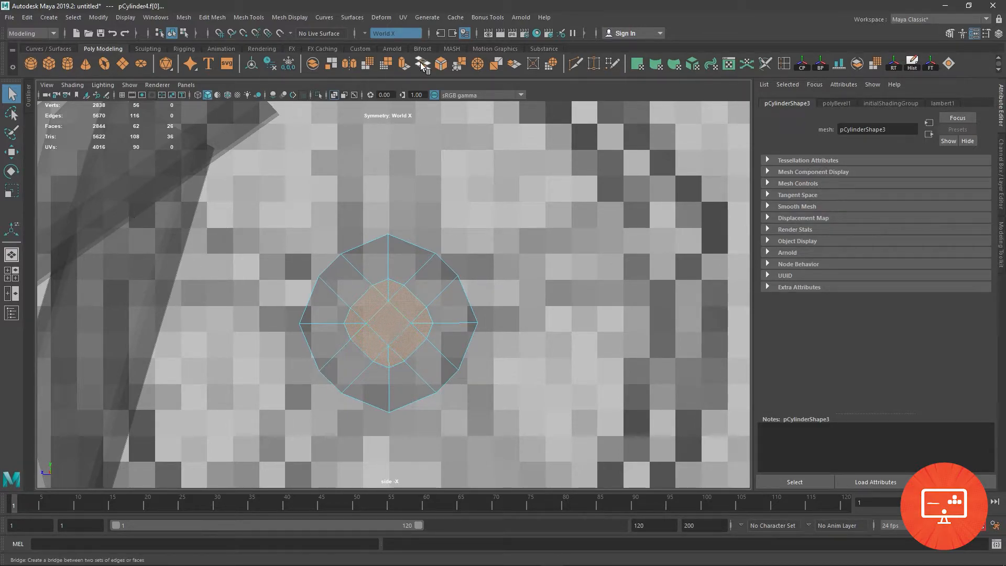
left_click(552, 67)
key("q")
right_click_drag(360, 257, 359, 244)
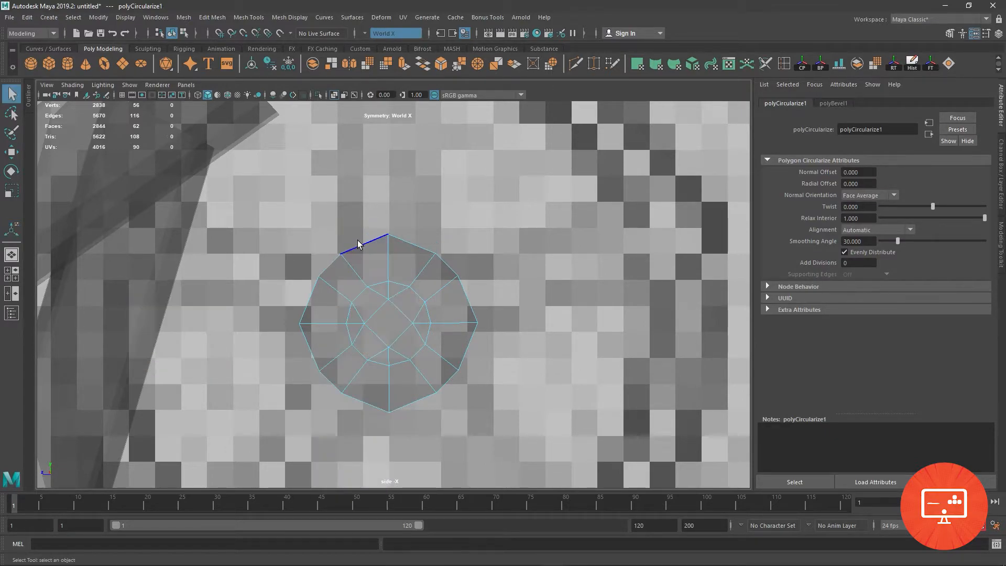
double_click(358, 244)
left_click(550, 65)
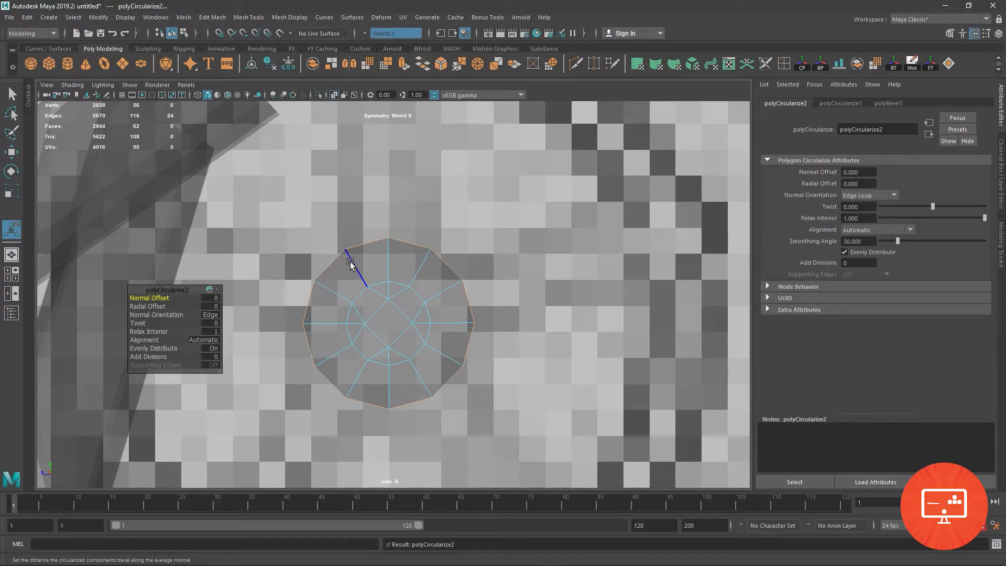
Step: Extrude four evenly spaced pairs of hub side faces outward by about 0.27 to form a cross of spokes
right_click_drag(333, 262, 337, 283)
key("space")
key("space")
right_click_drag(502, 301, 624, 391, "alt")
left_click_drag(624, 391, 378, 279, "alt")
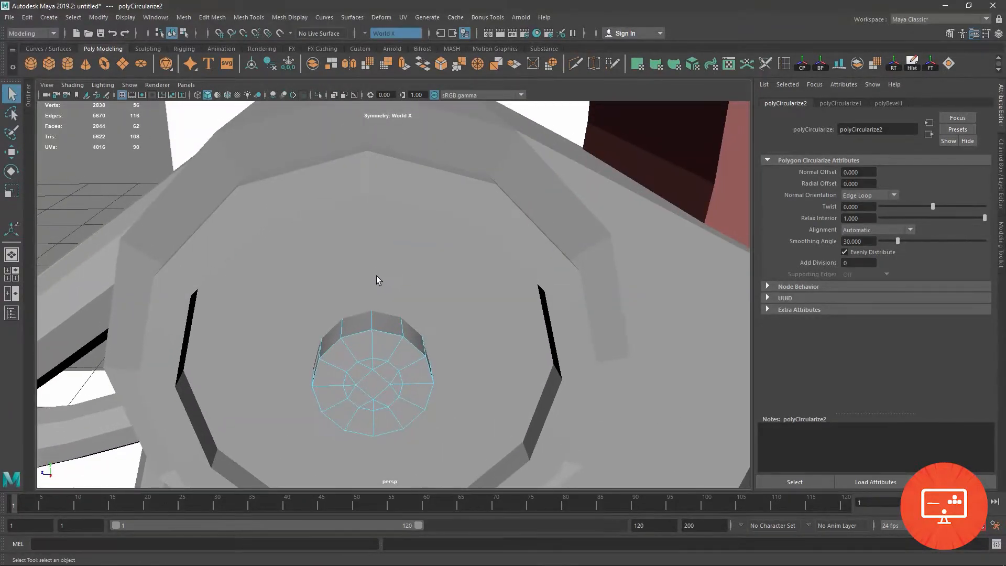
left_click(361, 315)
left_click_drag(451, 348, 413, 222, "alt")
left_click(288, 288, "shift")
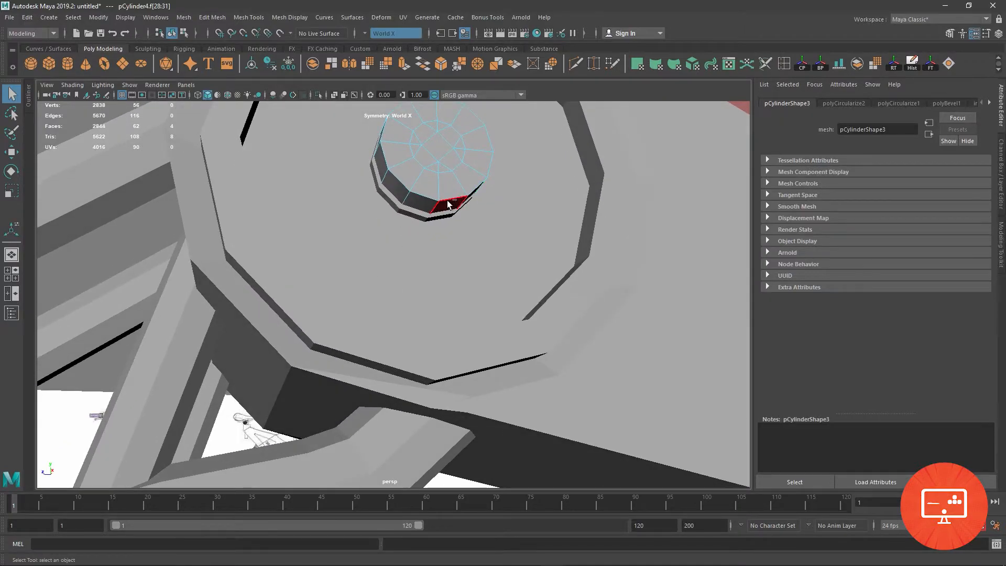
left_click(411, 208, "shift")
left_click_drag(378, 163, 413, 195, "alt")
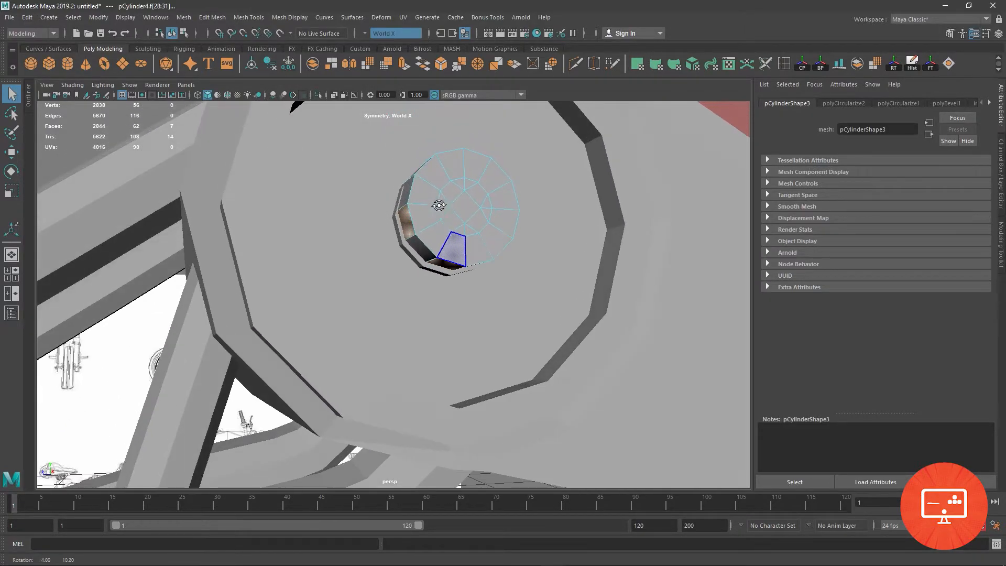
left_click(411, 193, "shift")
key("space")
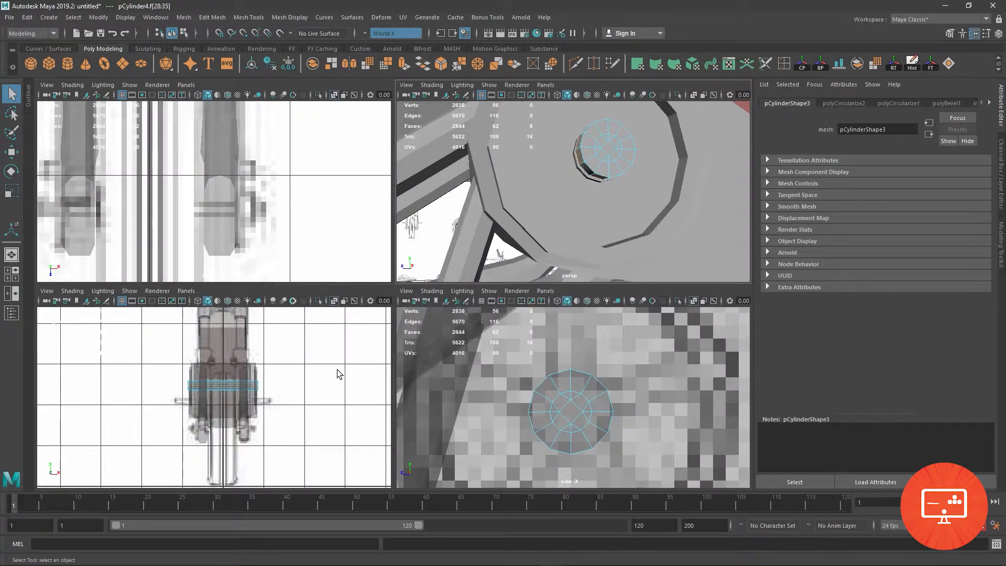
key("space")
middle_click_drag(494, 353, 456, 281, "alt")
right_click_drag(456, 281, 374, 279, "alt")
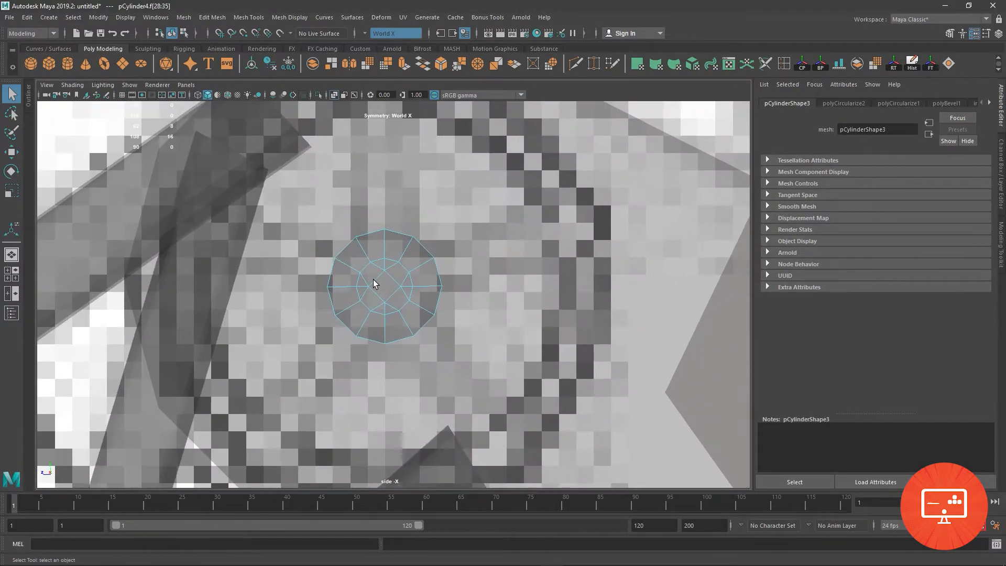
left_click(404, 65)
left_click_drag(498, 315, 621, 372)
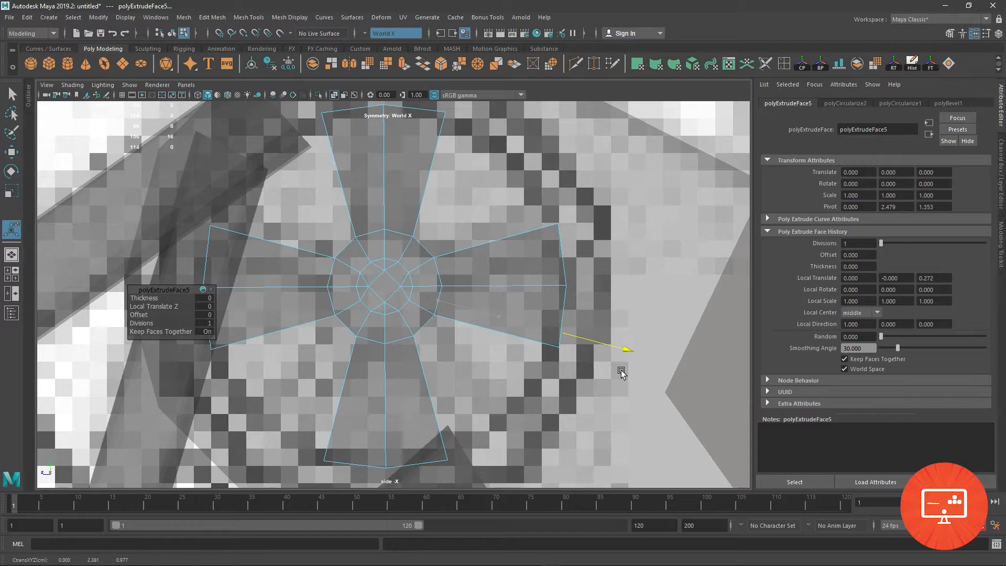
left_click_drag(621, 372, 548, 296)
Step: Undo the spoke extrusion, both circularize operations and the bevel on the hub cylinder
key("ctrl+z")
key("ctrl+z")
key("ctrl+z")
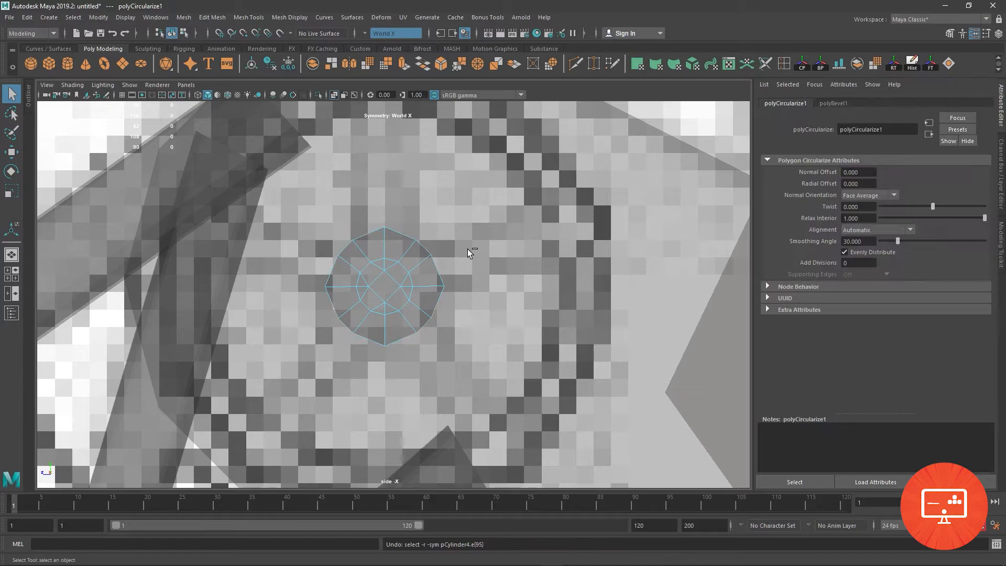
key("ctrl+z")
key("ctrl+z")
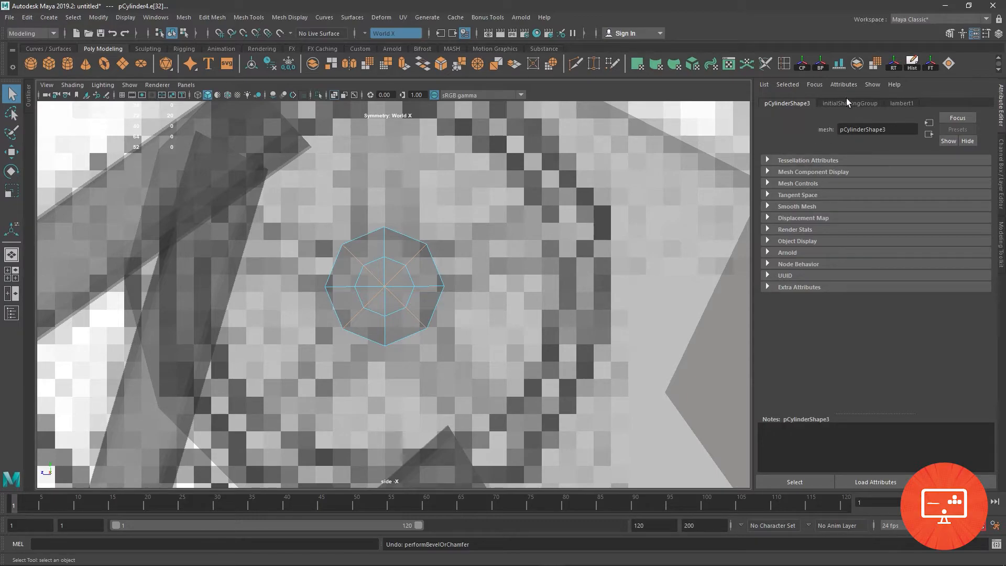
Step: Undo further back through the hub cylinder's stretching to before the meshes' construction history was deleted
key("ctrl+z")
key("ctrl+z")
key("ctrl+z")
key("ctrl+z")
key("ctrl+z")
key("ctrl+z")
key("ctrl+z")
key("ctrl+z")
key("ctrl+z")
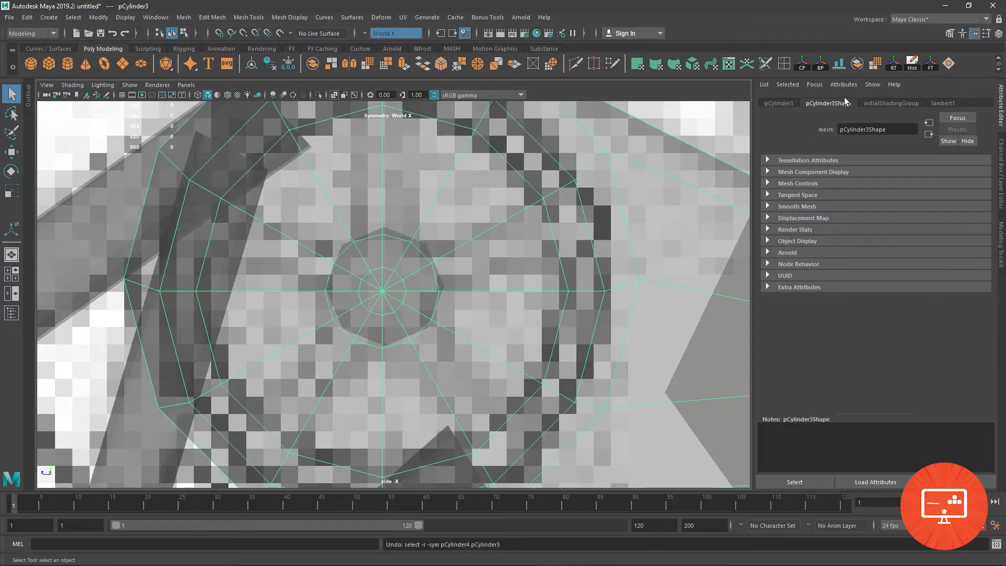
key("ctrl+z")
key("ctrl+z")
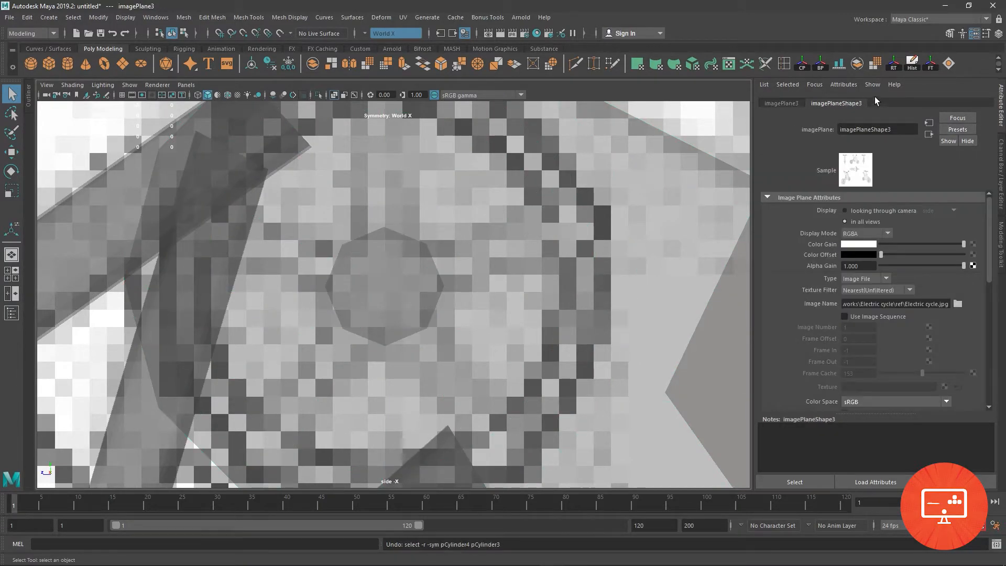
key("ctrl+z")
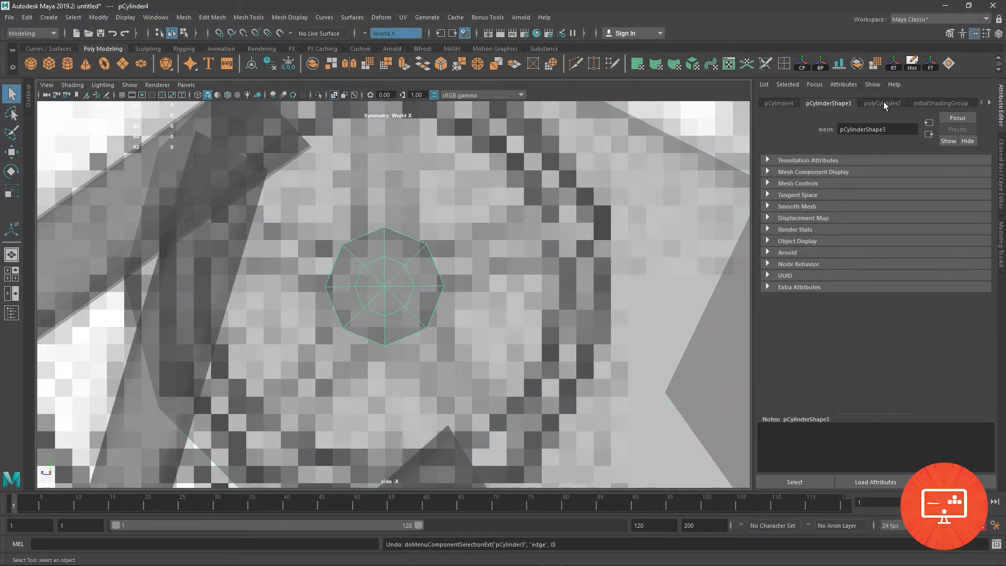
Step: Set the hub cylinder's axis subdivisions to 10
left_click(883, 103)
left_click_drag(892, 196, 894, 196)
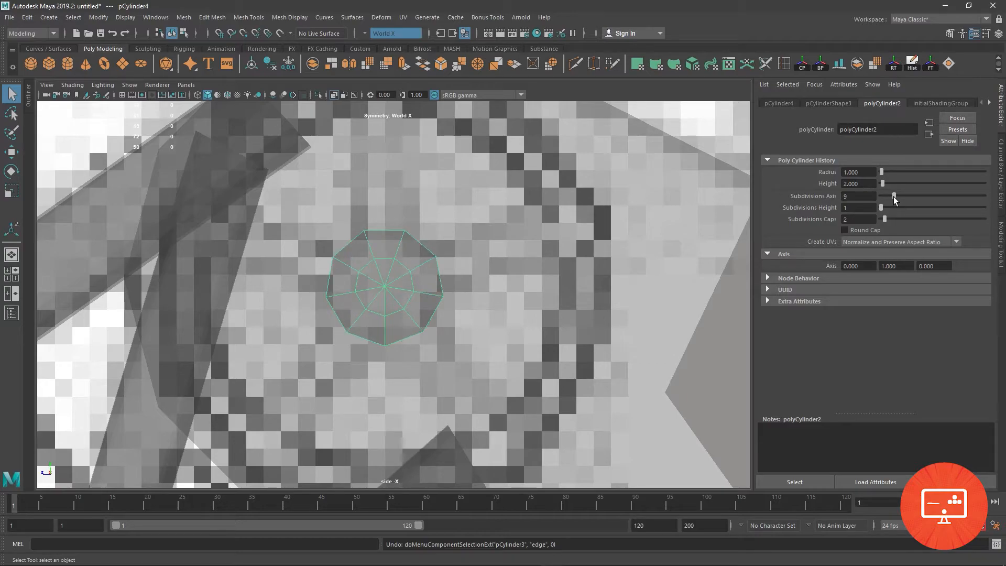
left_click_drag(894, 196, 897, 197)
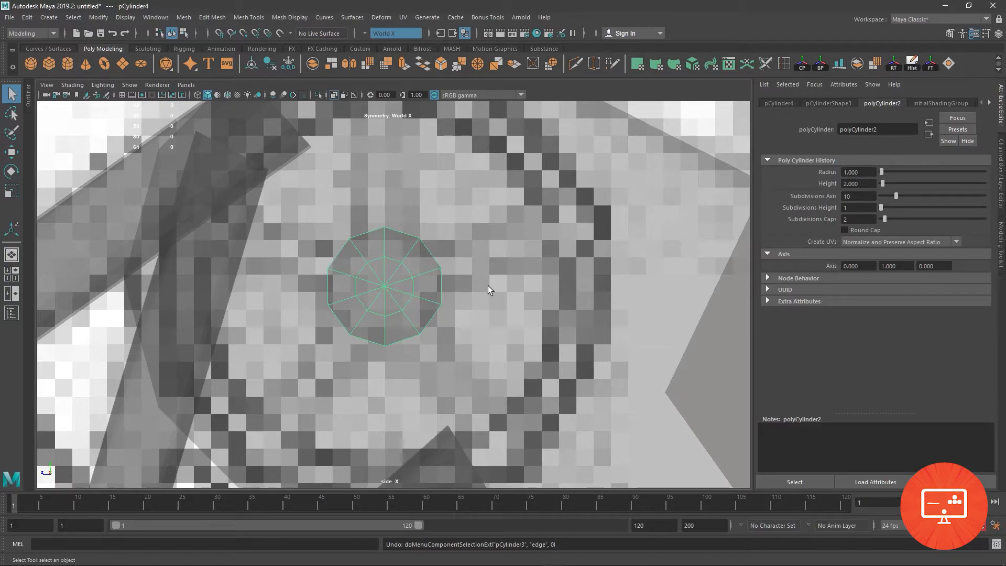
Step: Select the hub cylinder inside the large pulley and isolate it in the perspective view
scroll(398, 268, "up", 2)
right_click_drag(413, 239, 421, 269)
scroll(420, 250, "down", 3)
key("space")
key("space")
right_click_drag(479, 210, 523, 196)
left_click(313, 127)
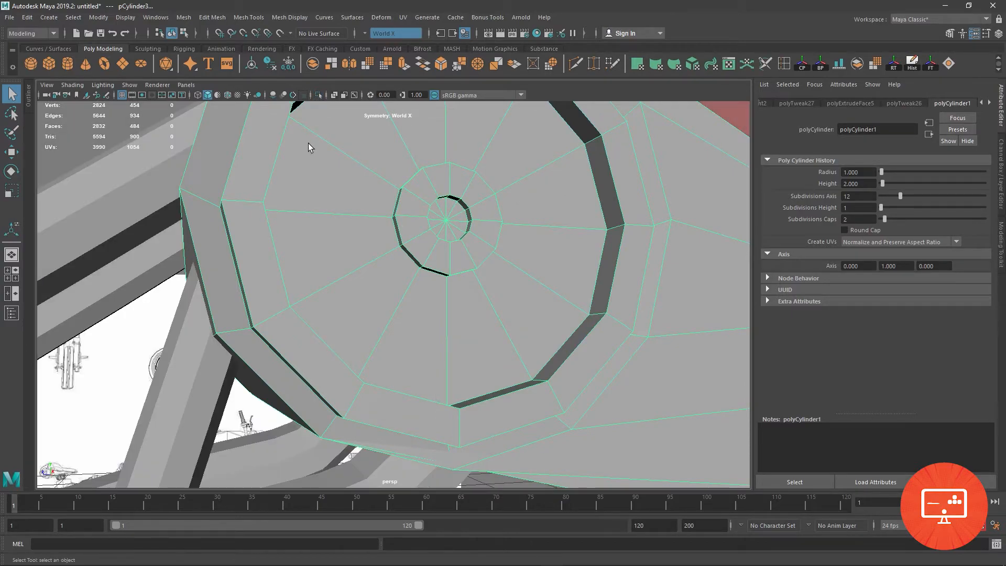
scroll(247, 210, "down", 5)
left_click(180, 288)
left_click_drag(181, 288, 247, 194, "alt")
key("space")
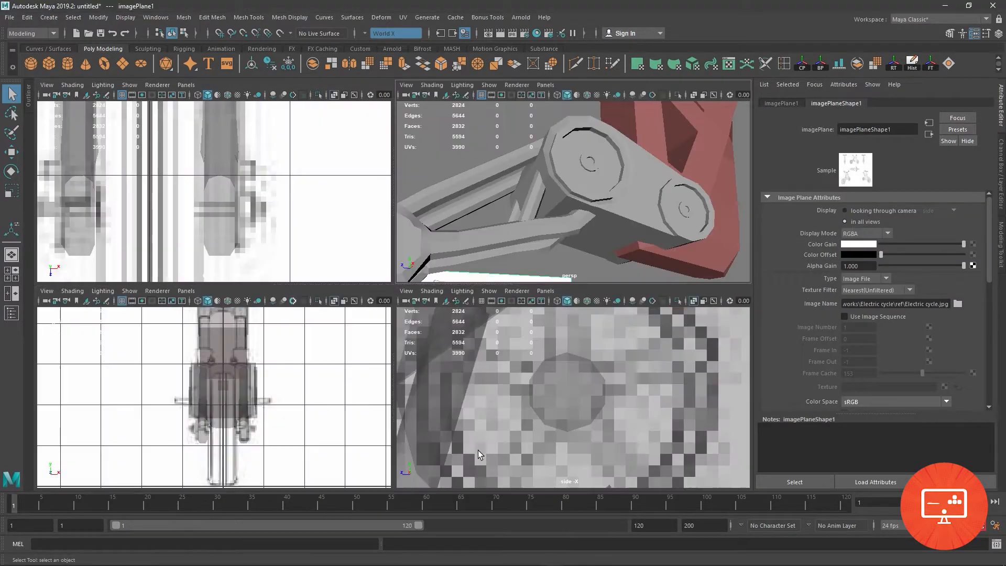
left_click(540, 388)
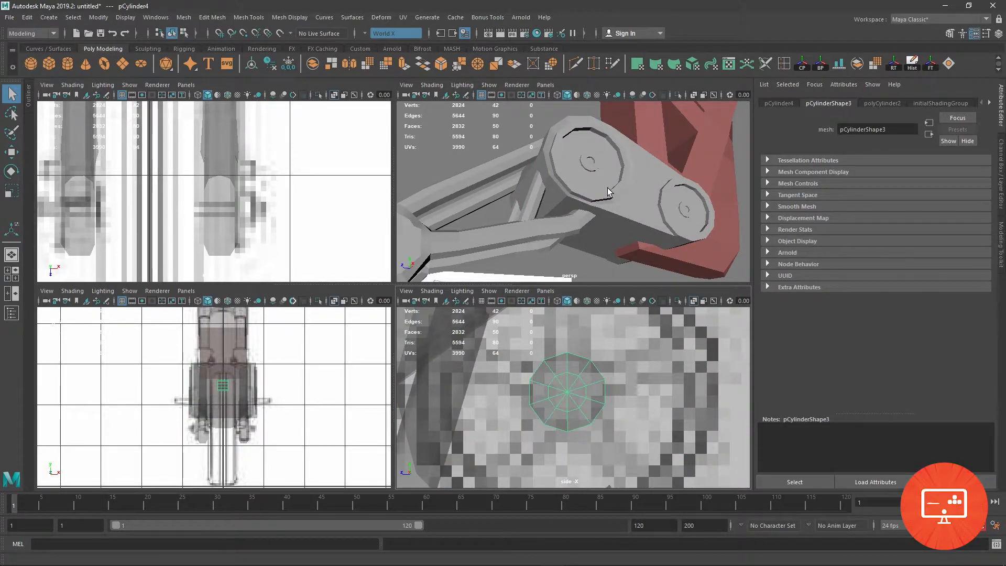
key("space")
left_click(318, 95)
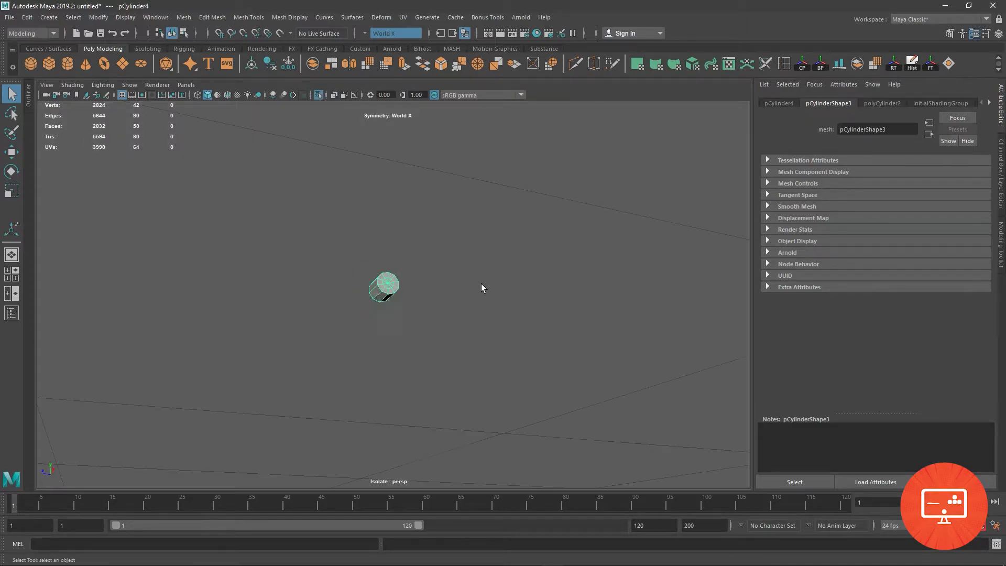
Step: Stretch the ten-sided hub cylinder symmetrically along X past both sides of the frame and end its isolation
right_click(390, 285)
left_click(398, 295)
left_click_drag(404, 298, 424, 246, "alt")
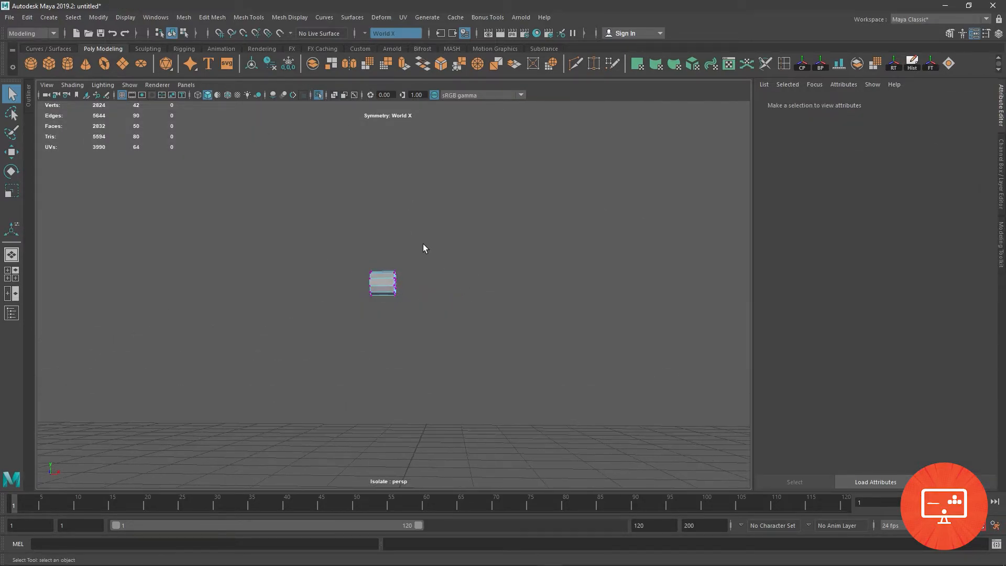
left_click_drag(387, 313, 386, 313)
key("w")
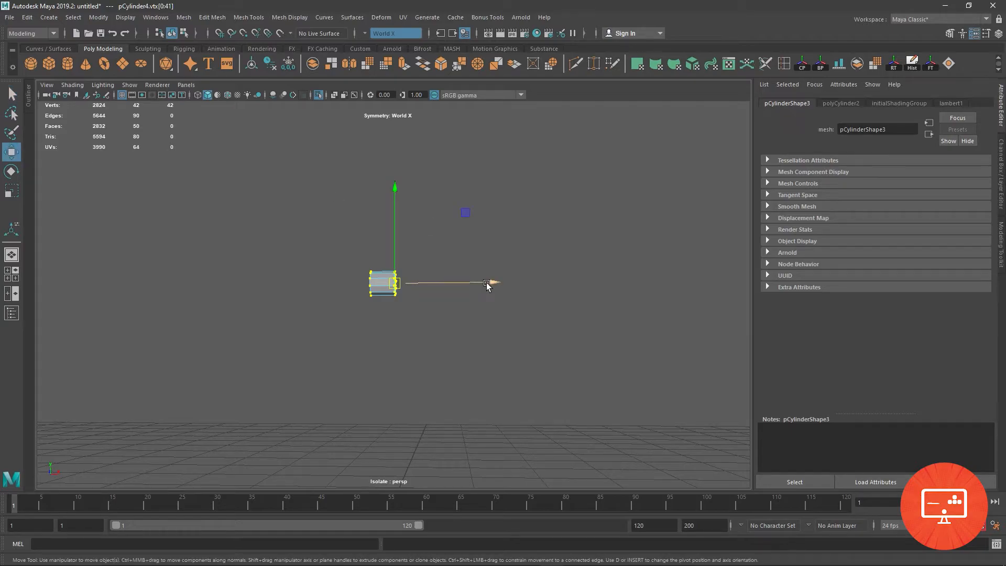
left_click_drag(491, 284, 603, 295)
left_click(318, 94)
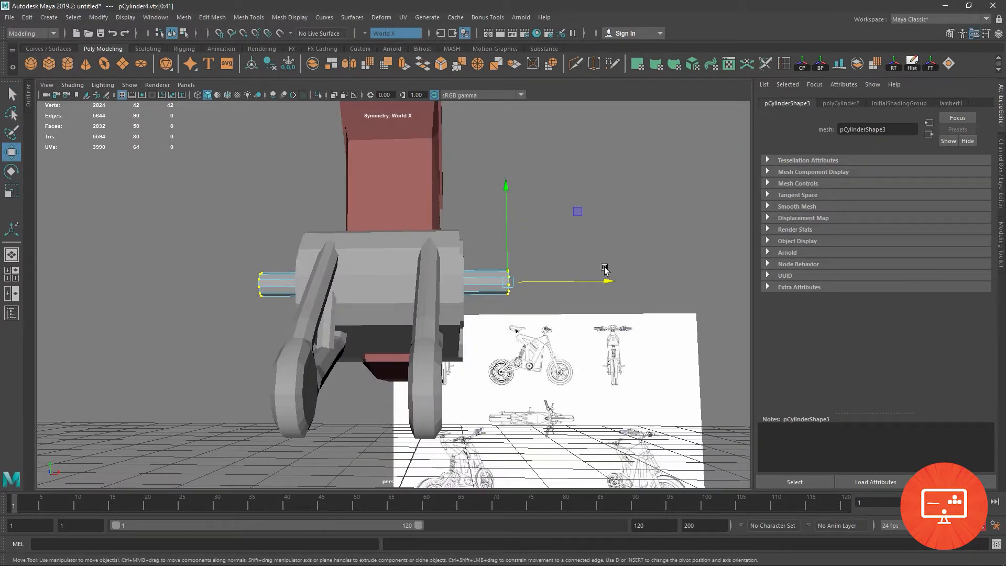
Step: Delete the hub cylinder's left-hand and lower faces in the side view, keeping the segments around the upper spoke
key("space")
key("space")
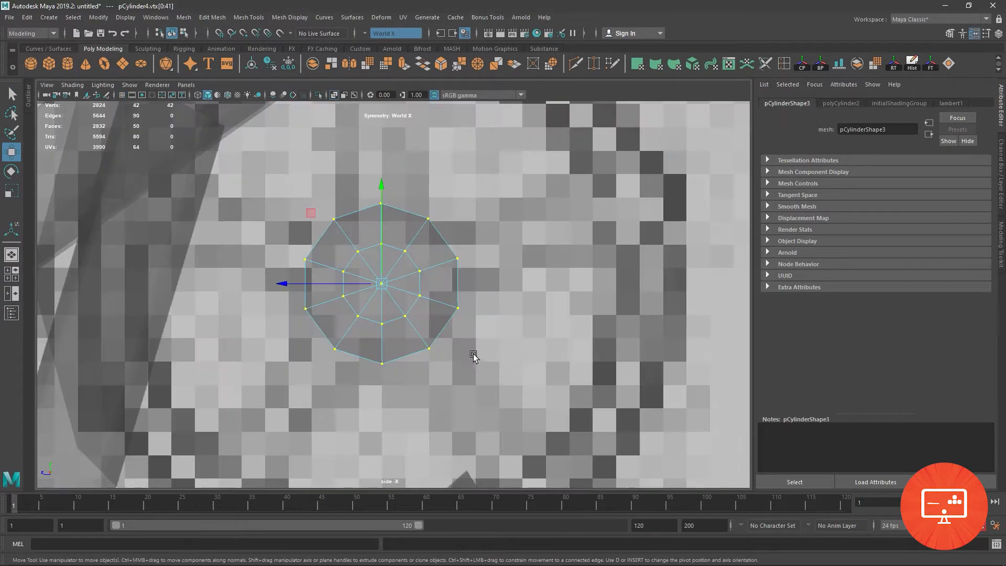
left_click(282, 247)
left_click_drag(318, 320, 364, 314)
key("Delete")
key("Delete")
left_click_drag(334, 266, 528, 421)
key("Delete")
key("Delete")
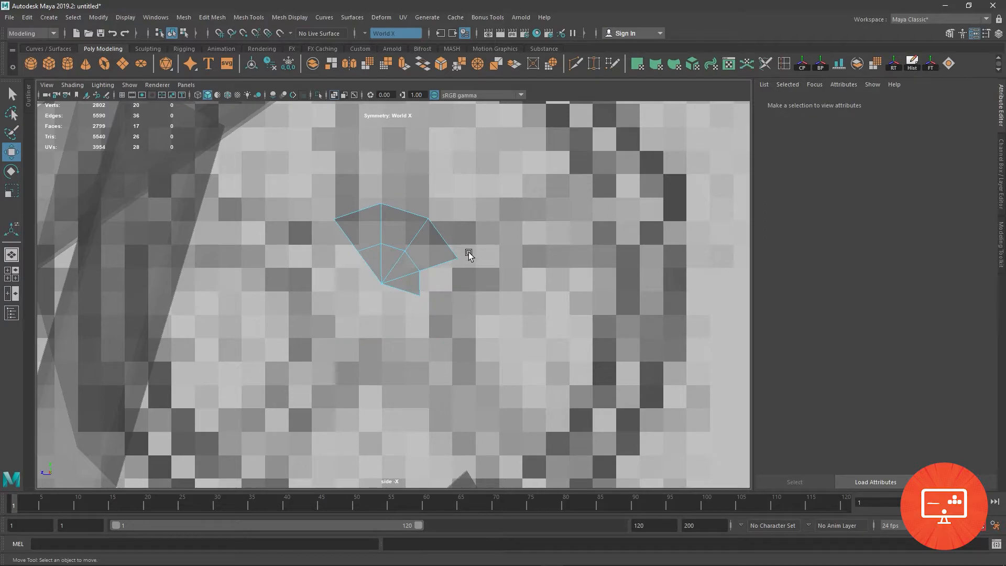
Step: Delete the stray faces at the hub's right, leaving only the two-segment wedge under the upper spoke
left_click(467, 270)
left_click(422, 243)
right_click_drag(414, 259, 429, 310)
left_click_drag(404, 296, 401, 291)
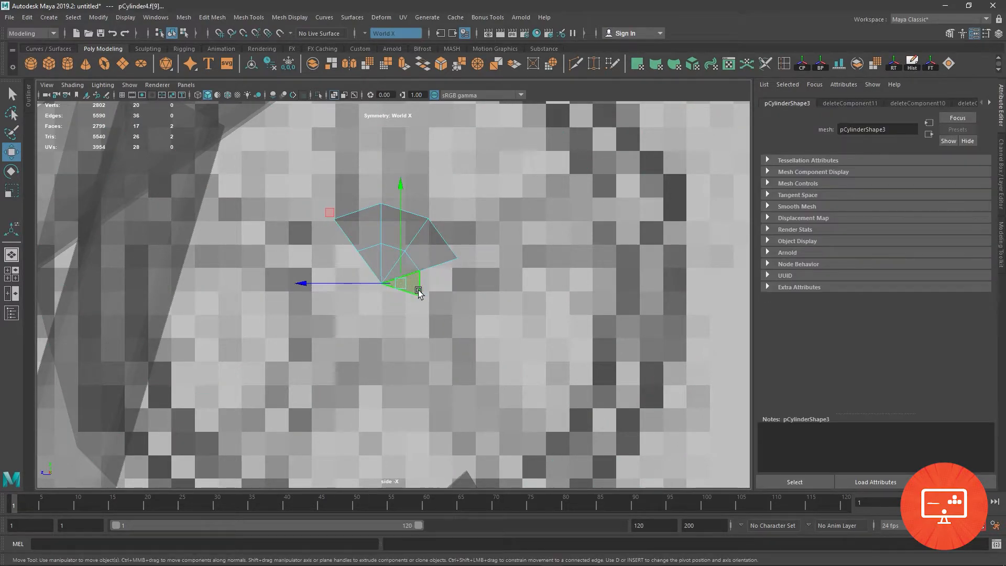
key("Delete")
left_click_drag(458, 245, 411, 282)
key("Delete")
key("Delete")
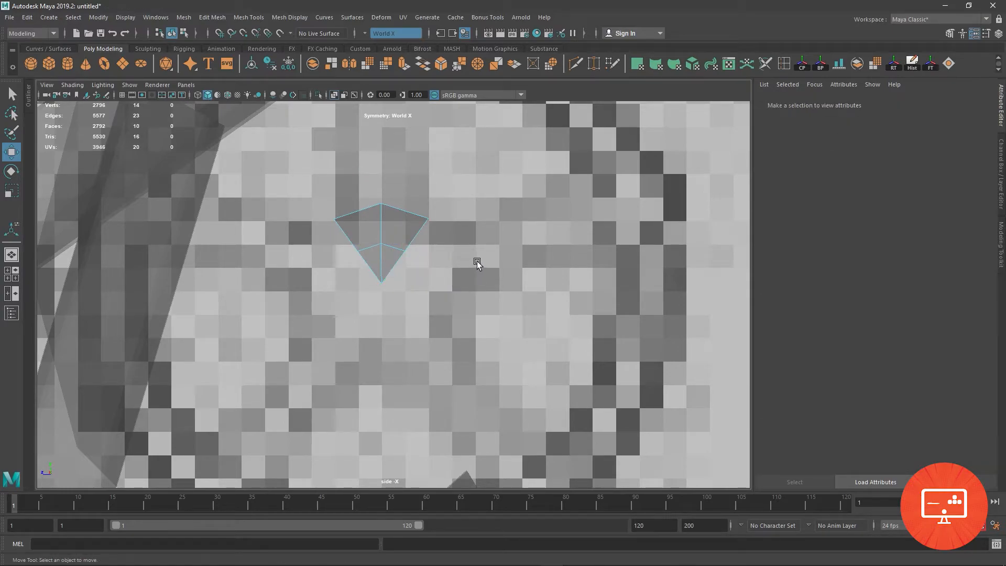
Step: Duplicate the hub wedge and rotate the copy clockwise about the hub centre toward the neighbouring spoke
right_click_drag(392, 245, 398, 239)
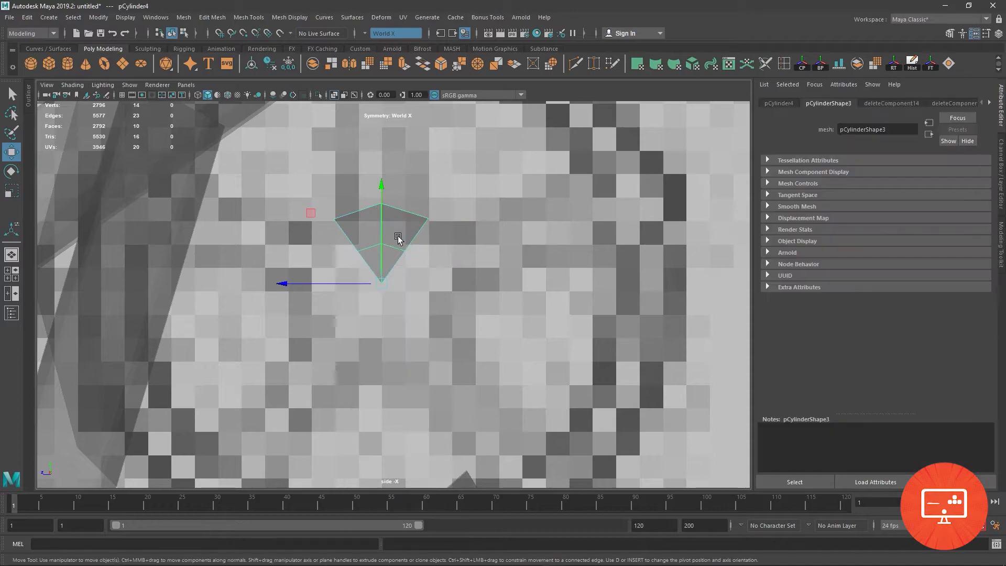
middle_click_drag(418, 229, 429, 278, "alt")
right_click_drag(430, 278, 445, 322, "alt")
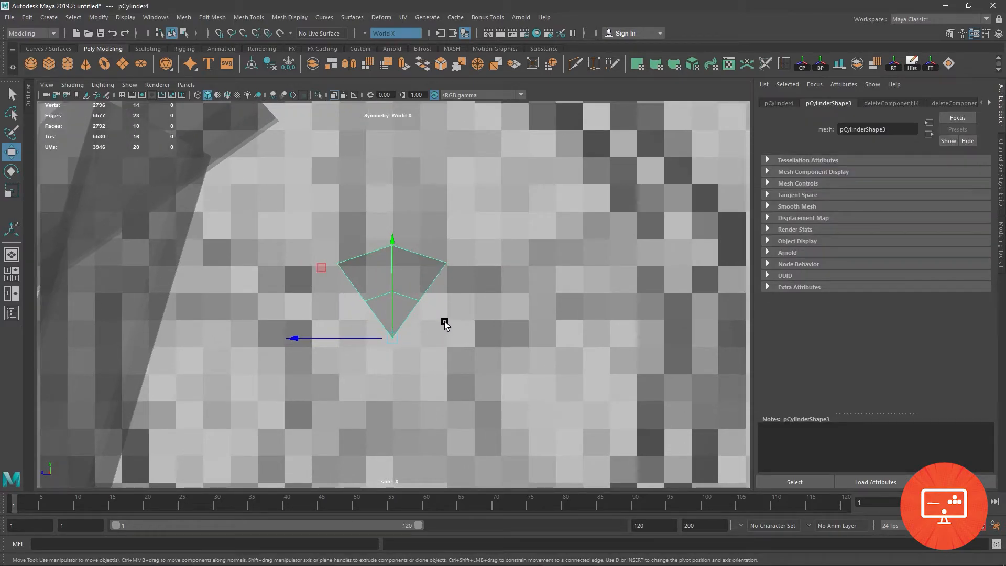
key("ctrl+d")
key("e")
left_click_drag(481, 276, 553, 493)
scroll(499, 342, "down", 5)
scroll(504, 335, "up", 5)
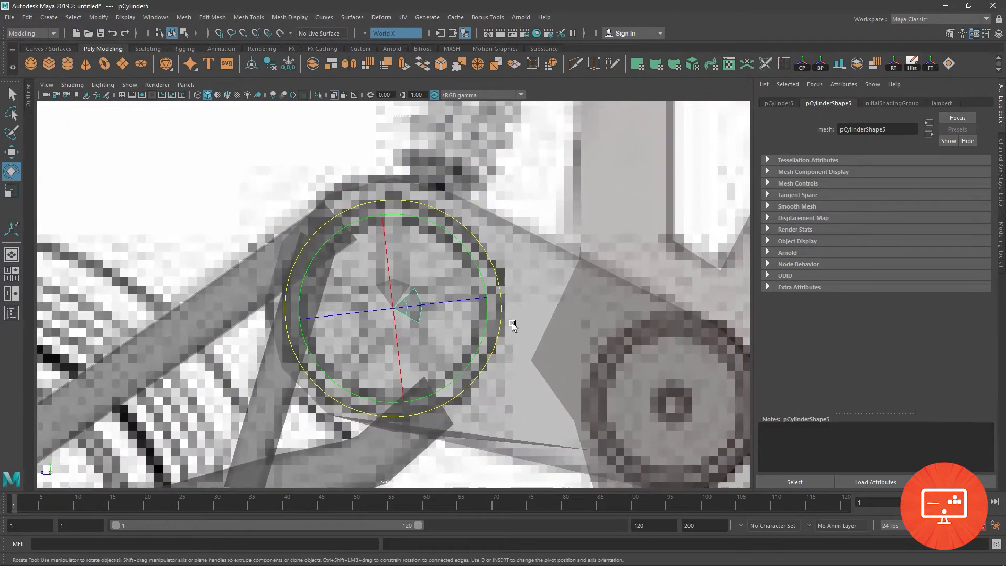
Step: Rotate the wedge copies around the hub centre, filling the remaining spoke positions of the five-wedge ring
left_click_drag(501, 298, 504, 292)
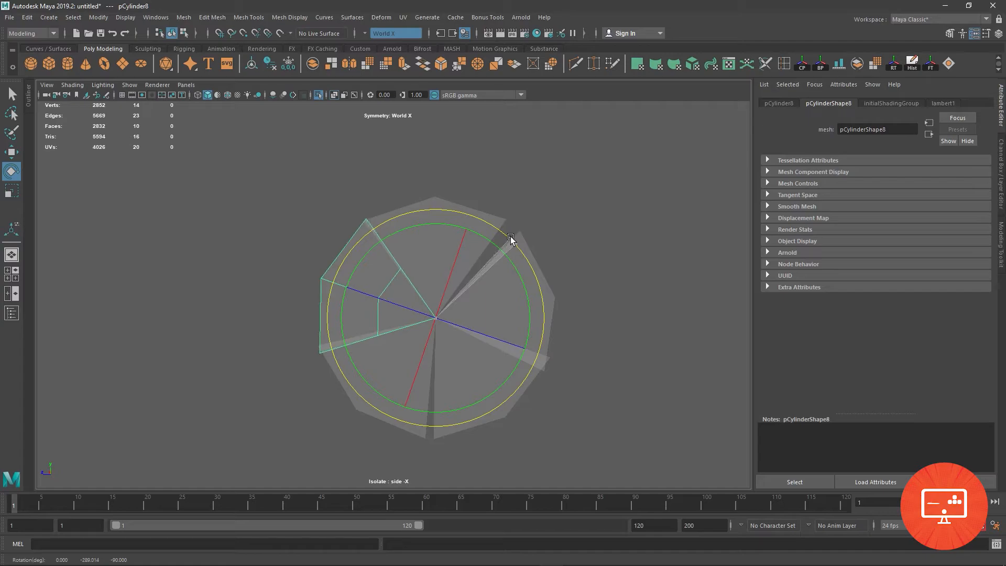
left_click_drag(507, 236, 526, 256)
left_click(495, 216)
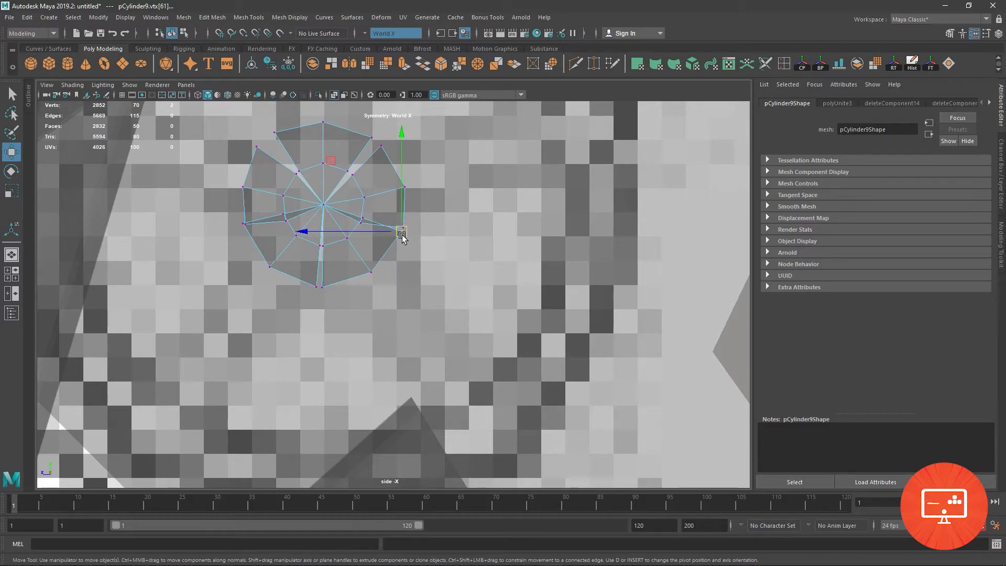
Step: Move the lower right wedge's outer corner vertices apart from the corners of the neighbouring wedges
left_click(399, 238)
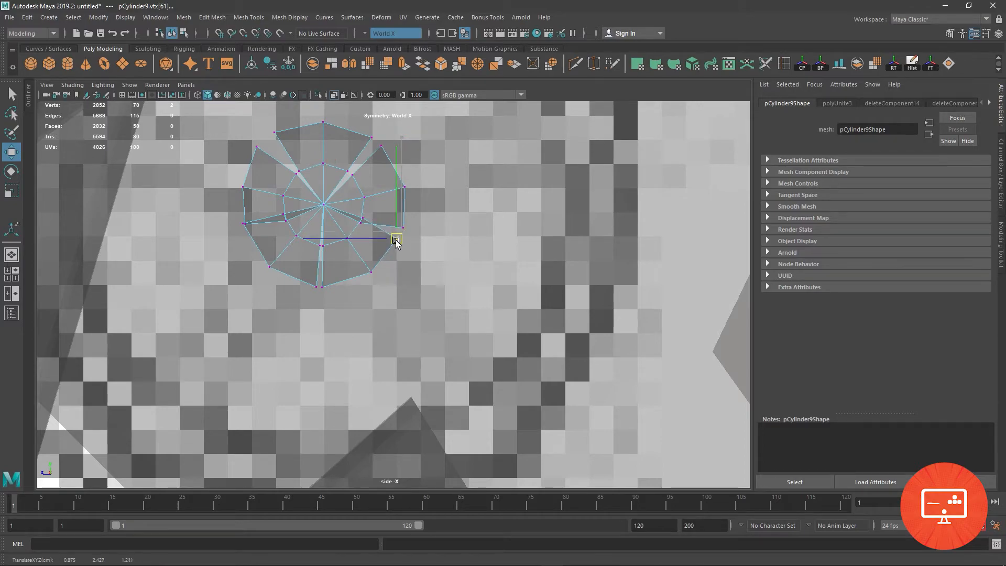
left_click(321, 287)
left_click_drag(364, 259, 376, 273)
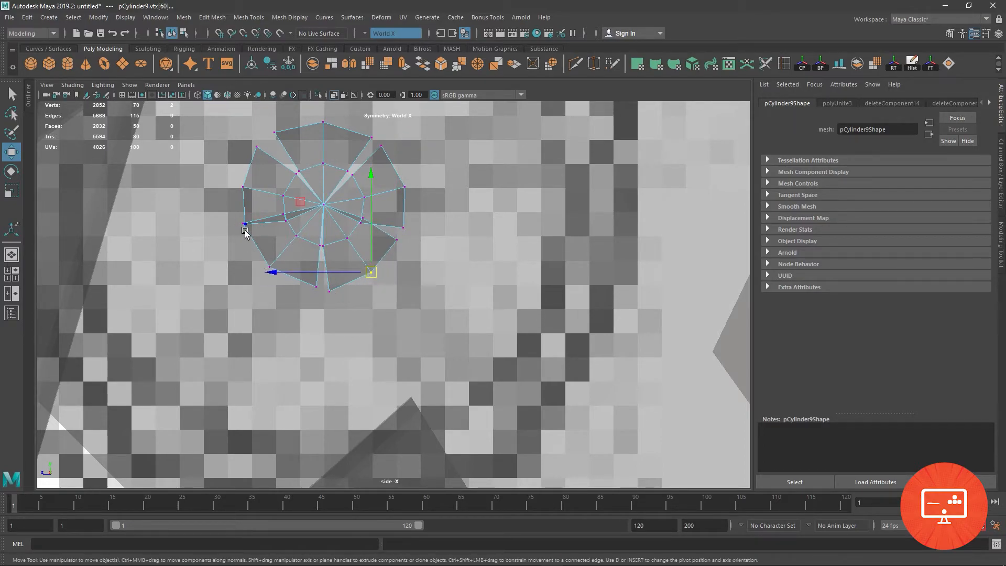
Step: Separate the touching outer corners of the left and lower left wedges and nudge the left wedge's middle inner vertex
scroll(245, 232, "up", 4)
left_click(417, 218)
left_click_drag(300, 204, 321, 223)
left_click_drag(312, 214, 308, 226)
middle_click_drag(408, 221, 367, 240, "alt")
left_click_drag(353, 251, 367, 265)
left_click_drag(360, 263, 359, 271)
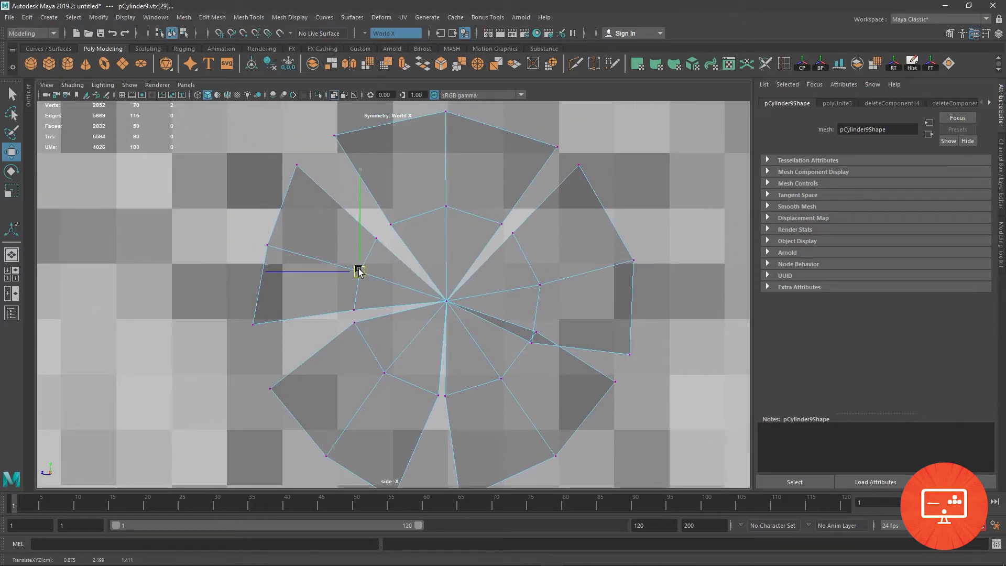
Step: Adjust the upper wedge's outer corners and move its three inner vertices outward toward the rim, narrowing it into a spoke
middle_click_drag(417, 213, 388, 286, "alt")
left_click_drag(282, 187, 307, 209)
left_click_drag(510, 202, 538, 230)
left_click_drag(530, 223, 533, 215)
left_click(362, 298)
left_click_drag(365, 300, 383, 255)
left_click(472, 298)
left_click_drag(473, 299, 462, 251)
left_click(417, 280)
left_click_drag(417, 281, 419, 219)
Step: Move the right wedge's three inner vertices outward toward the rim, shaping the right spoke
middle_click_drag(512, 354, 455, 295, "alt")
left_click_drag(413, 222, 466, 221)
left_click_drag(452, 299, 512, 283)
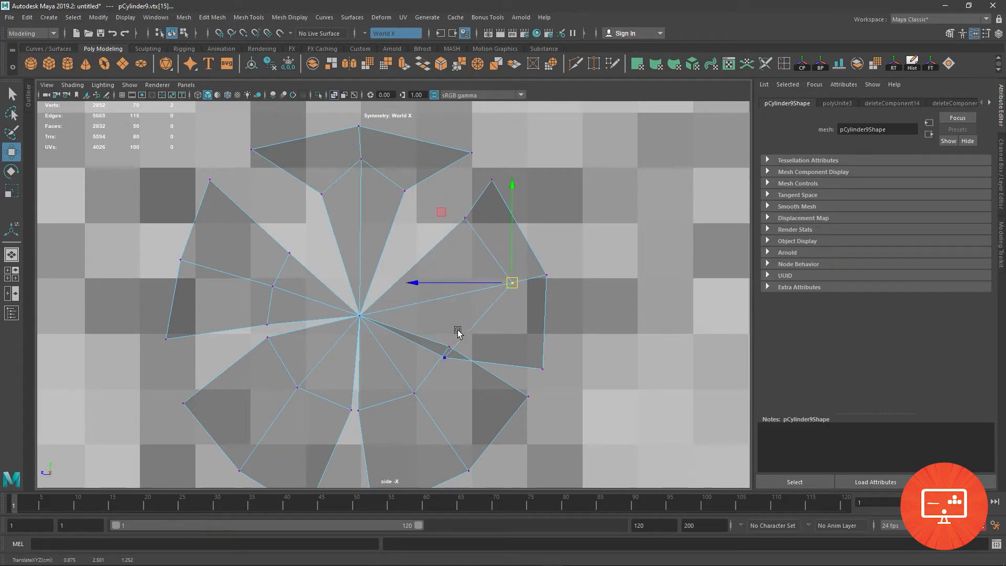
left_click(444, 359)
left_click_drag(445, 359, 482, 328)
left_click_drag(464, 218, 467, 254)
left_click_drag(482, 327, 466, 326)
left_click(467, 254)
left_click_drag(467, 254, 471, 241)
Step: Move the lower right wedge's inner vertices outward toward the rim and nudge the right wedge's lower inner vertex outward
middle_click_drag(477, 332, 468, 307, "alt")
left_click_drag(447, 322, 447, 321)
left_click_drag(428, 296, 414, 320)
left_click(337, 361)
left_click_drag(338, 361, 426, 381)
left_click(394, 344)
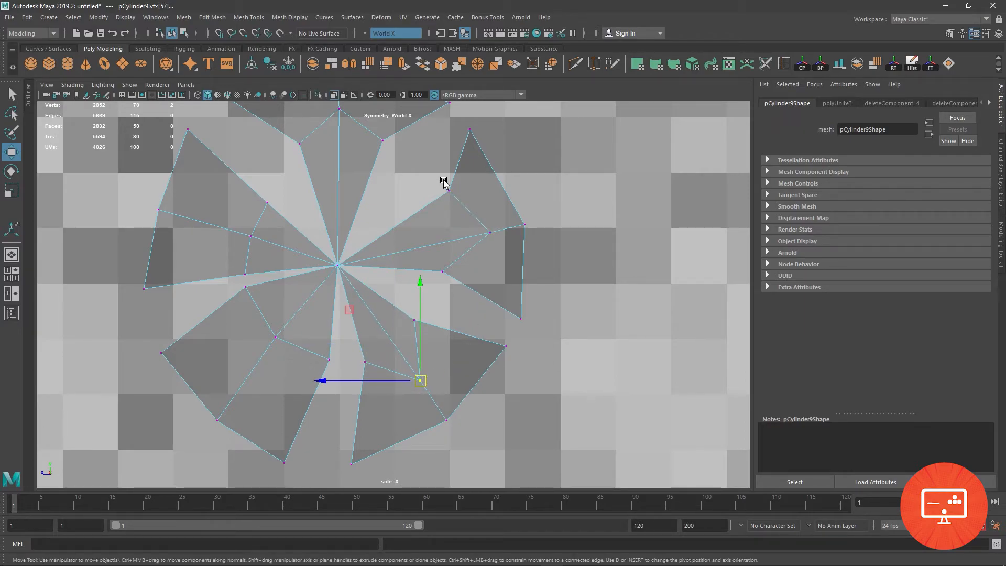
mouse_move(443, 272)
left_mouse_down()
mouse_move(470, 279)
mouse_move(460, 281)
left_mouse_up()
Step: Move the lower left wedge's inner vertices outward toward the rim, shaping the lower left spoke
middle_click_drag(442, 281, 450, 265, "alt")
left_click_drag(399, 300, 398, 299)
left_click_drag(379, 282, 347, 277)
left_click_drag(292, 198, 327, 262)
left_click_drag(325, 261, 293, 309)
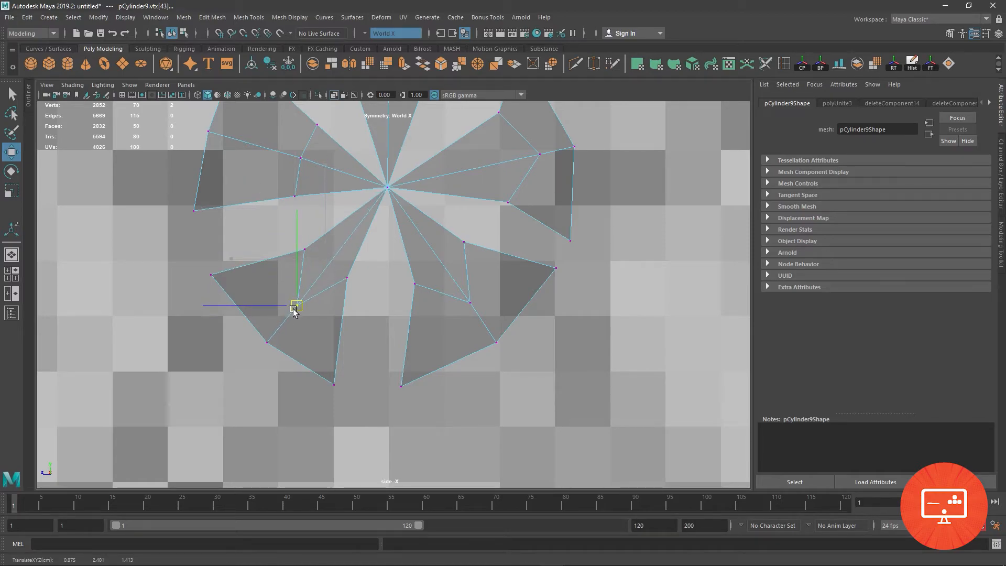
Step: Move the left wedge's three inner vertices outward toward the rim, shaping the left spoke
middle_click_drag(282, 207, 306, 262, "alt")
left_click_drag(312, 194, 331, 220)
left_click_drag(326, 214, 282, 198)
left_click_drag(307, 229, 326, 259)
left_click_drag(320, 253, 298, 239)
left_click(341, 180)
left_click_drag(344, 185, 305, 180)
middle_click_drag(349, 173, 357, 296, "alt")
Step: Try to bridge the facing outer edges of the upper and left wedges in the side view
right_click_drag(285, 254, 296, 224)
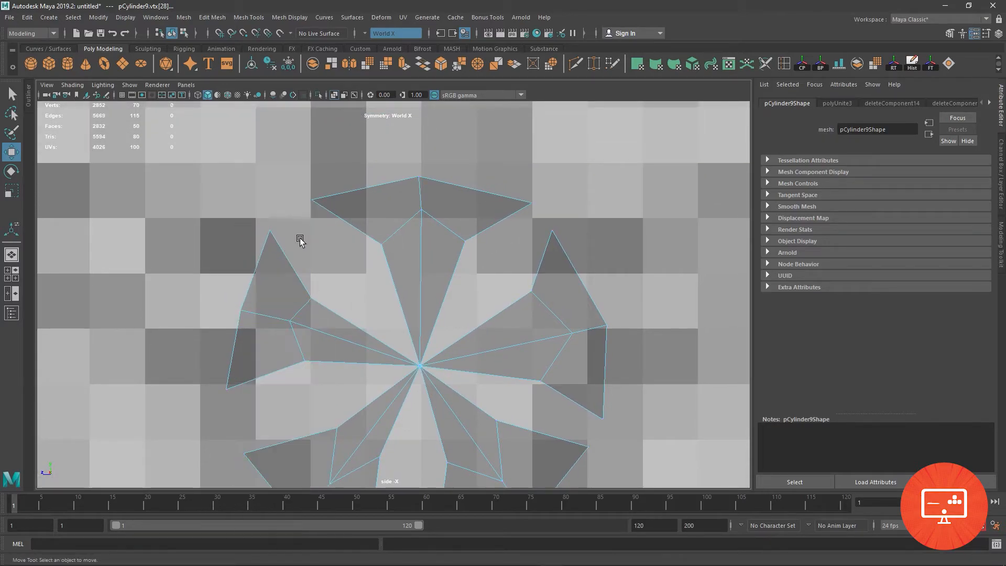
left_click(288, 256)
left_click(341, 223)
left_click(425, 65)
left_click(294, 272)
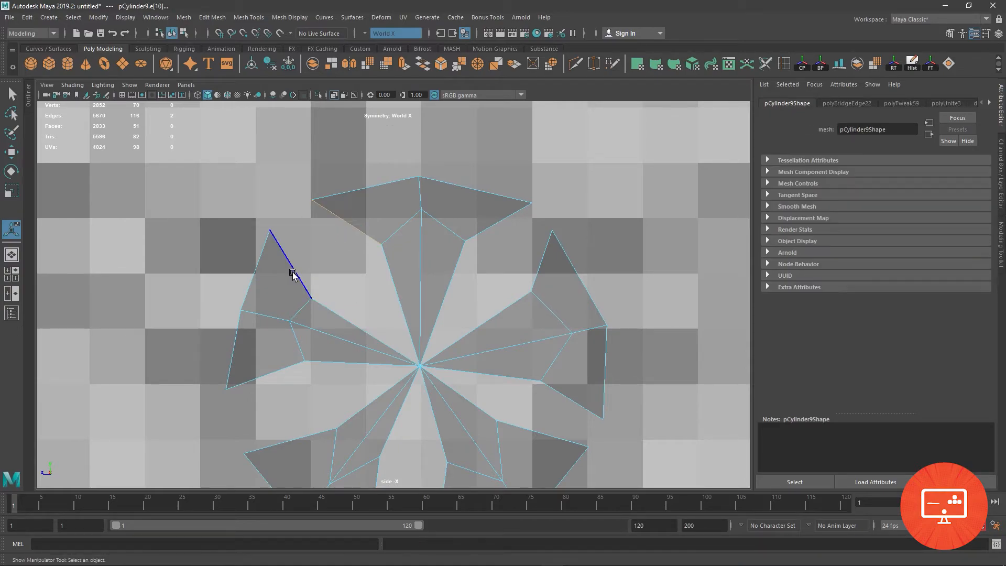
left_click(423, 64)
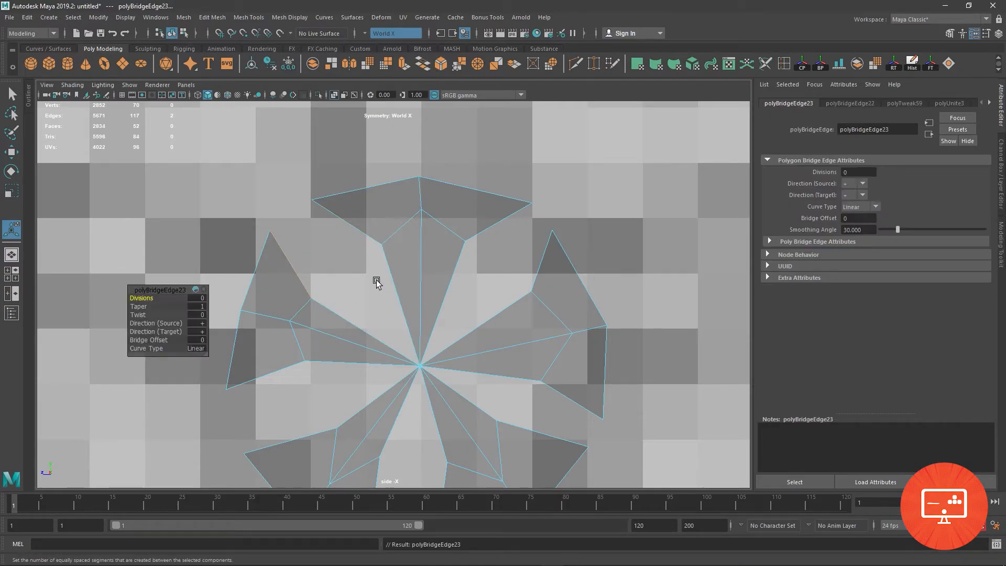
right_click_drag(359, 236, 366, 193)
left_click(346, 221)
left_click(294, 270, "shift")
left_click(423, 64)
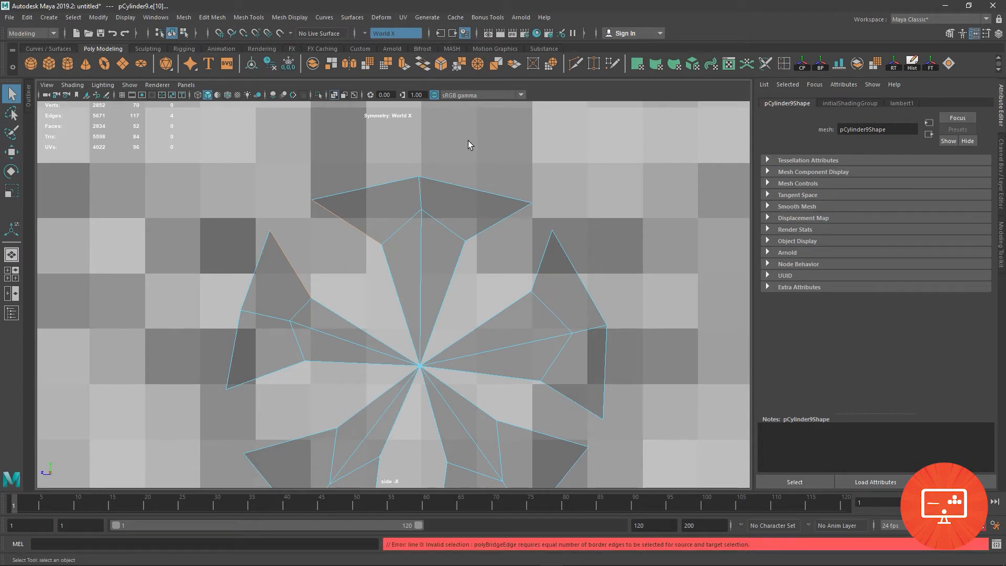
Step: Select the combined five-wedge hub mesh and isolate it in the top view
key("space")
key("space")
key("f")
left_click_drag(582, 197, 471, 241, "alt")
right_click_drag(471, 241, 555, 452, "alt")
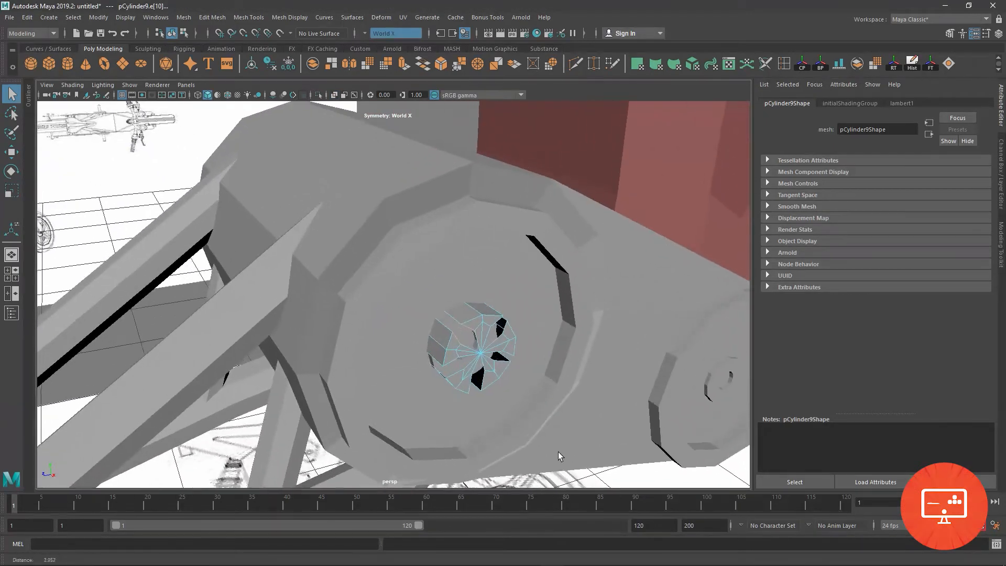
key("space")
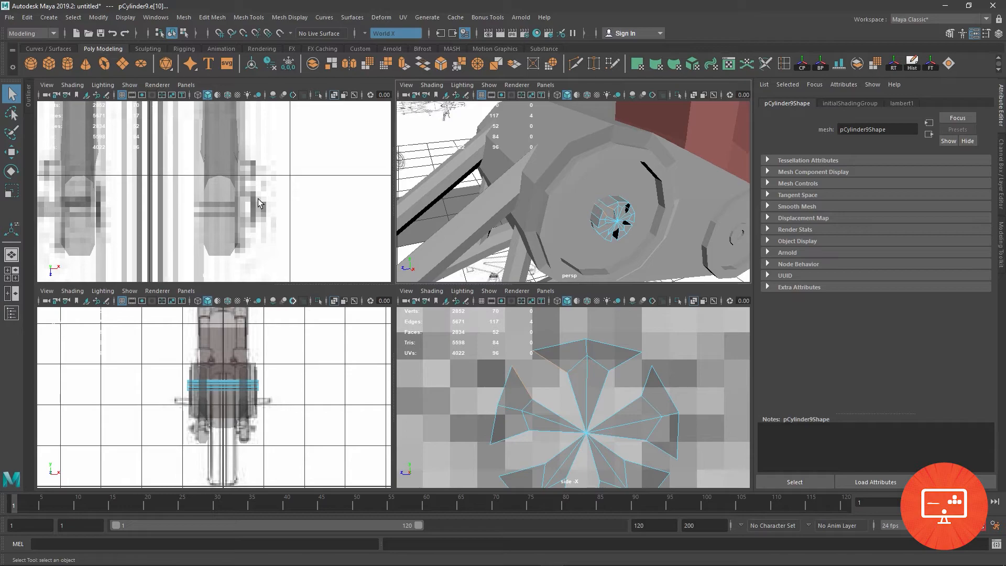
key("space")
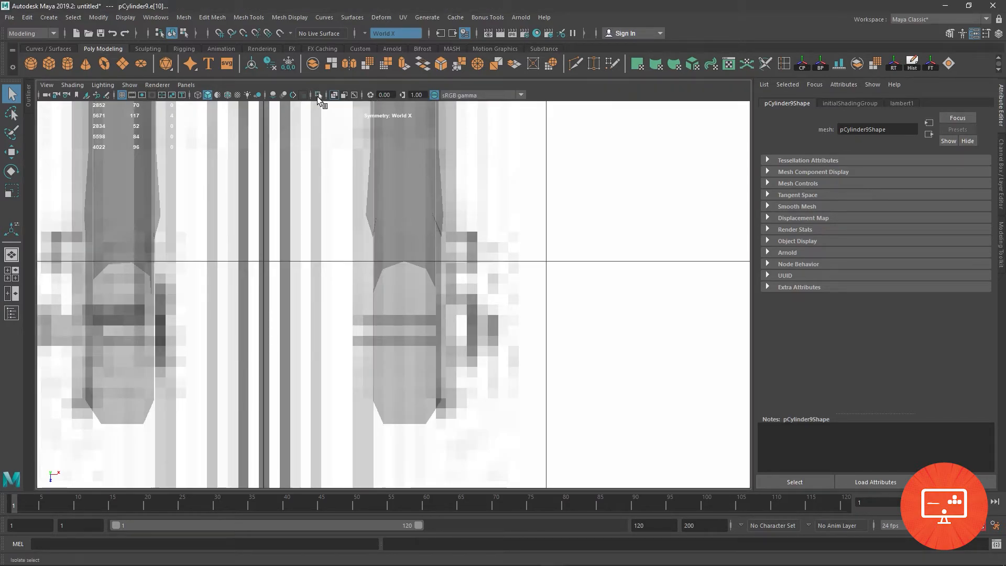
key("space")
right_click_drag(609, 360, 635, 322)
left_click(599, 383)
right_click_drag(600, 384, 619, 278)
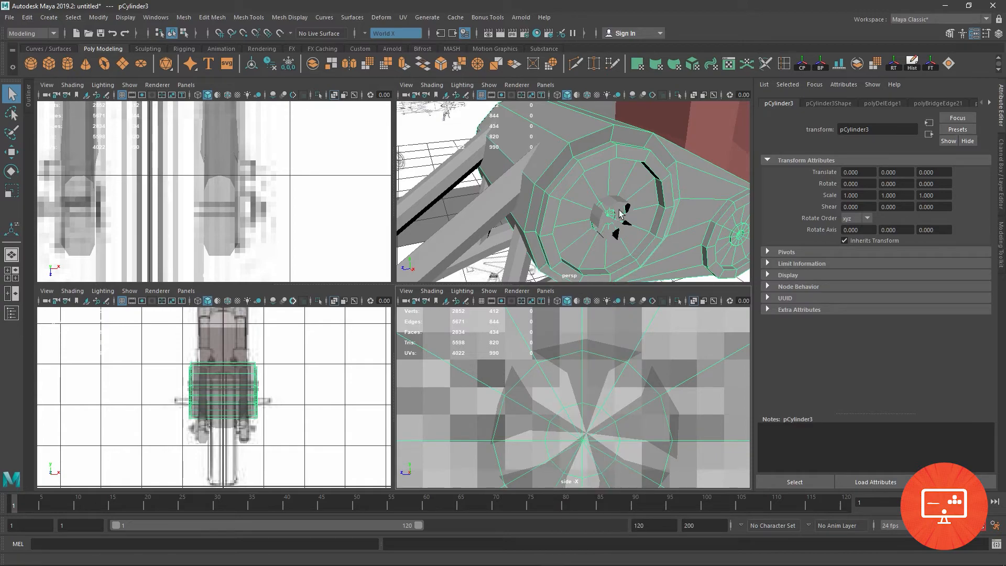
left_click(620, 210)
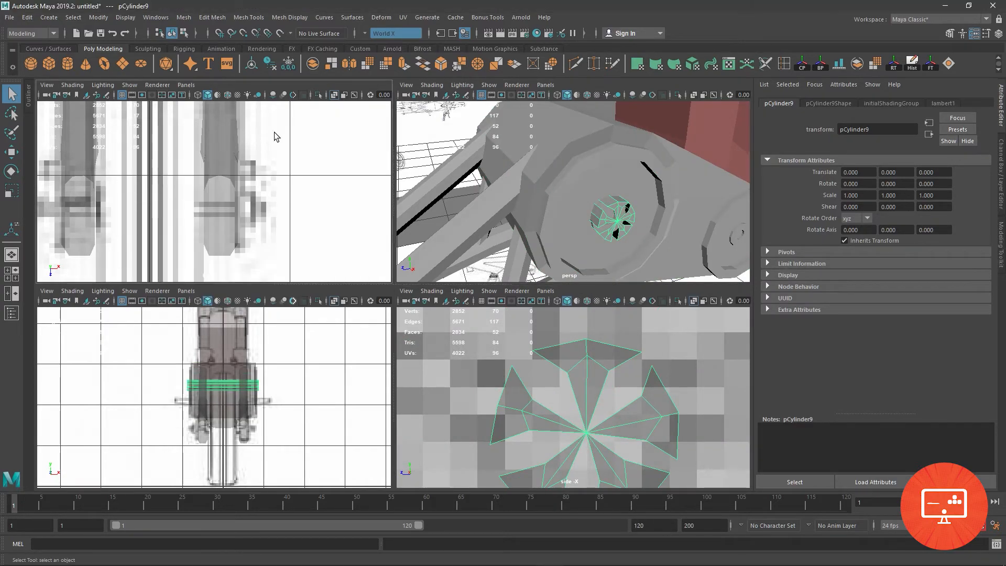
key("space")
left_click(319, 95)
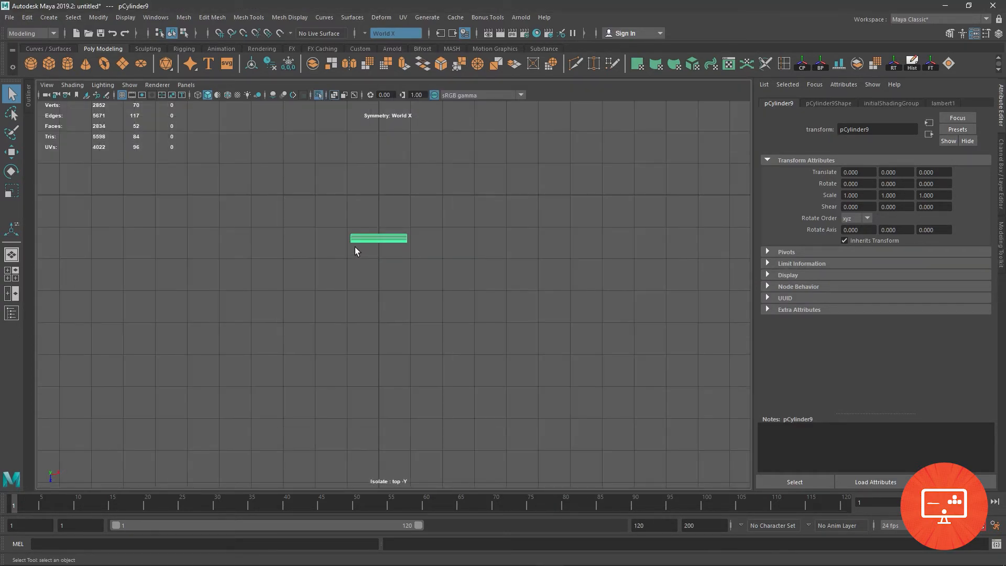
Step: Delete all the hub's side-wall faces, leaving only its two flat end caps
key("f")
right_click_drag(373, 241, 375, 268)
left_click_drag(364, 184, 429, 393)
key("Delete")
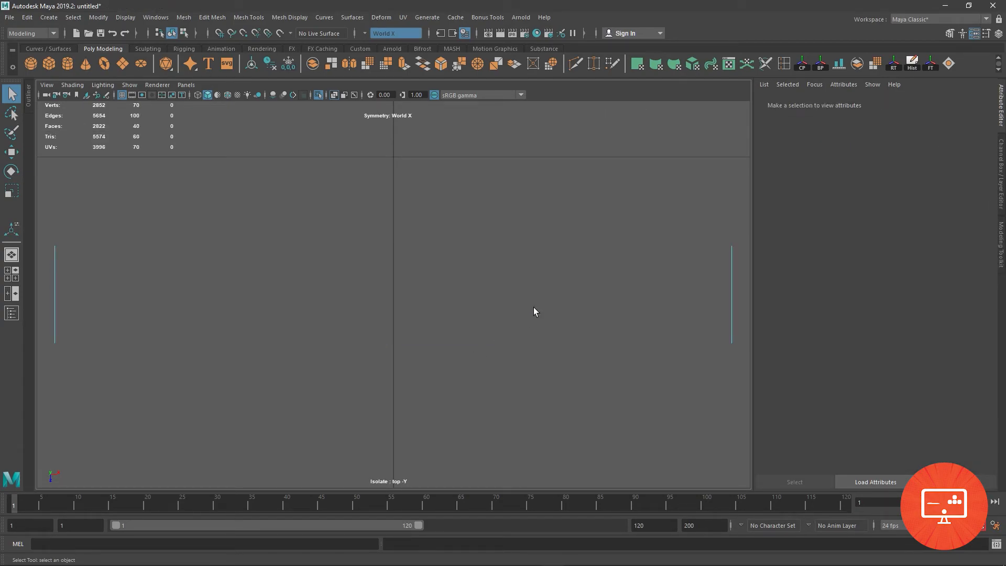
Step: Bridge the facing outer edges of the left and upper wedges on the end cap in the perspective view
key("space")
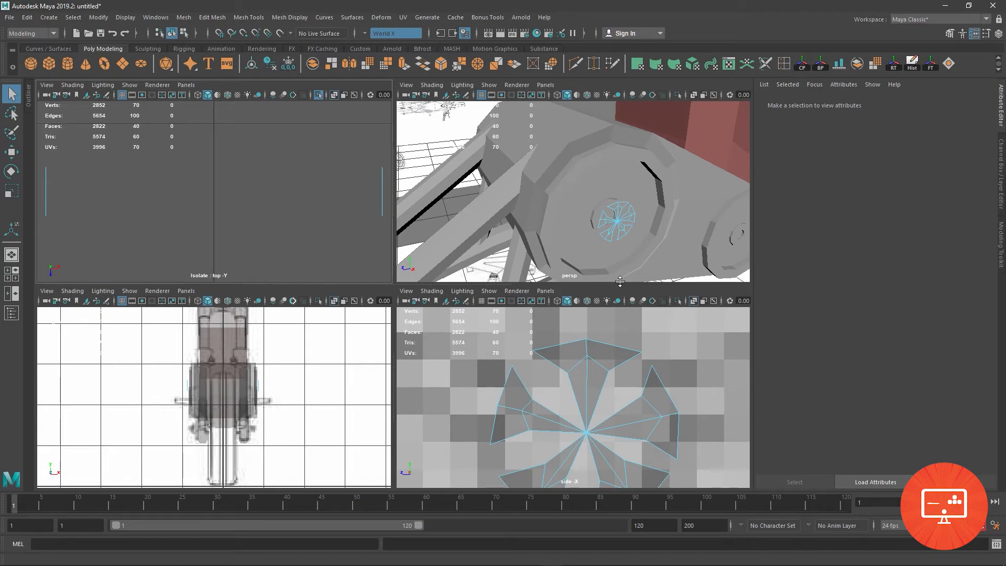
key("space")
scroll(332, 183, "up", 5)
left_click_drag(341, 186, 355, 269, "alt")
left_click(275, 295)
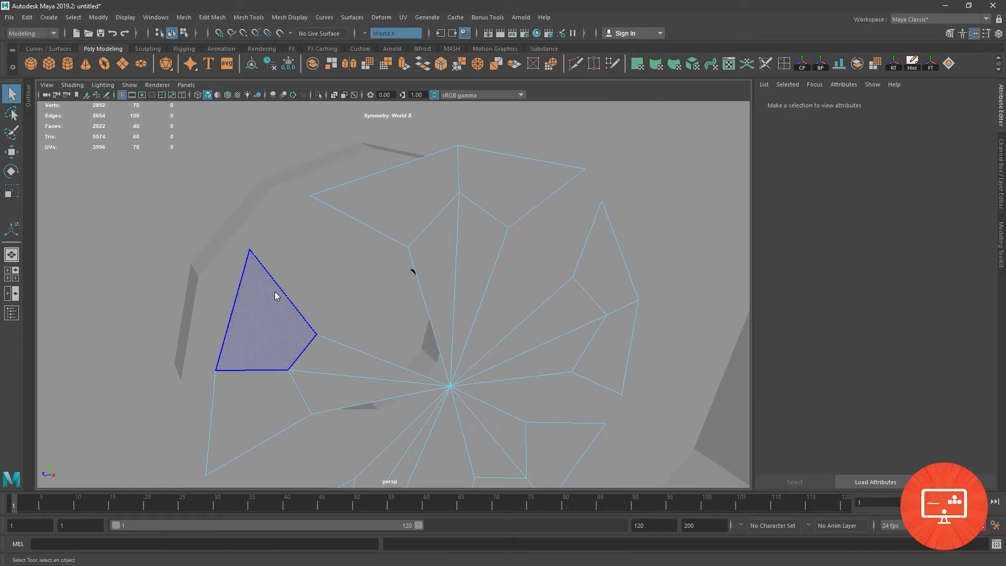
key("F10")
left_click(286, 291)
left_click(376, 212, "shift")
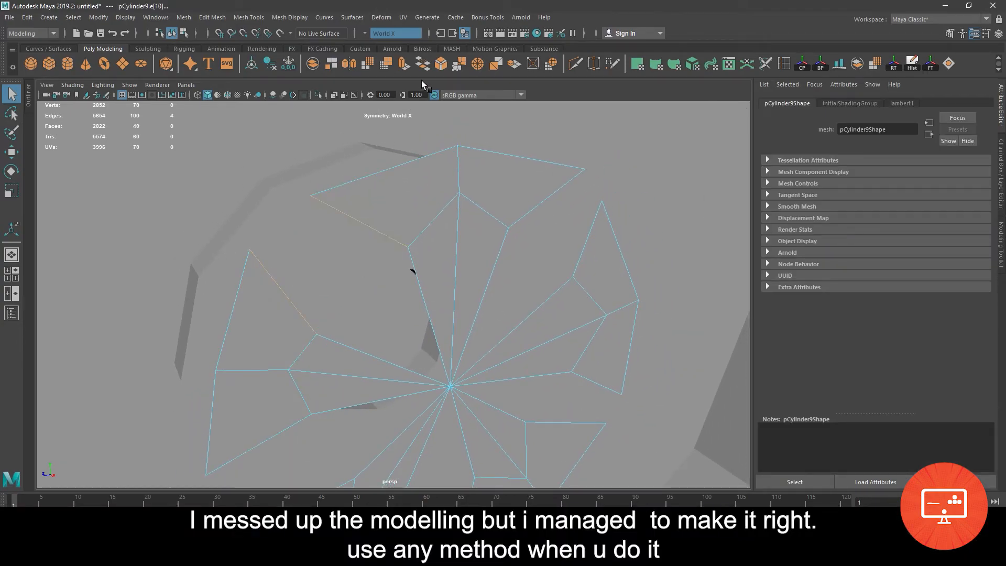
left_click(424, 64)
Step: Bridge the outer gaps between the upper and right wedges and between the right and lower right wedges
key("space")
key("space")
scroll(447, 332, "up", 2)
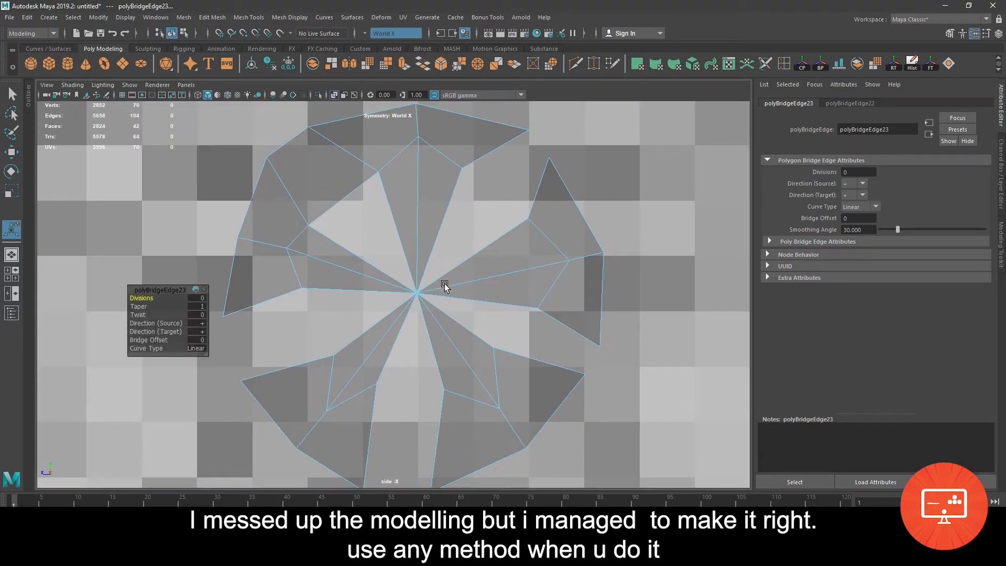
left_click(495, 149)
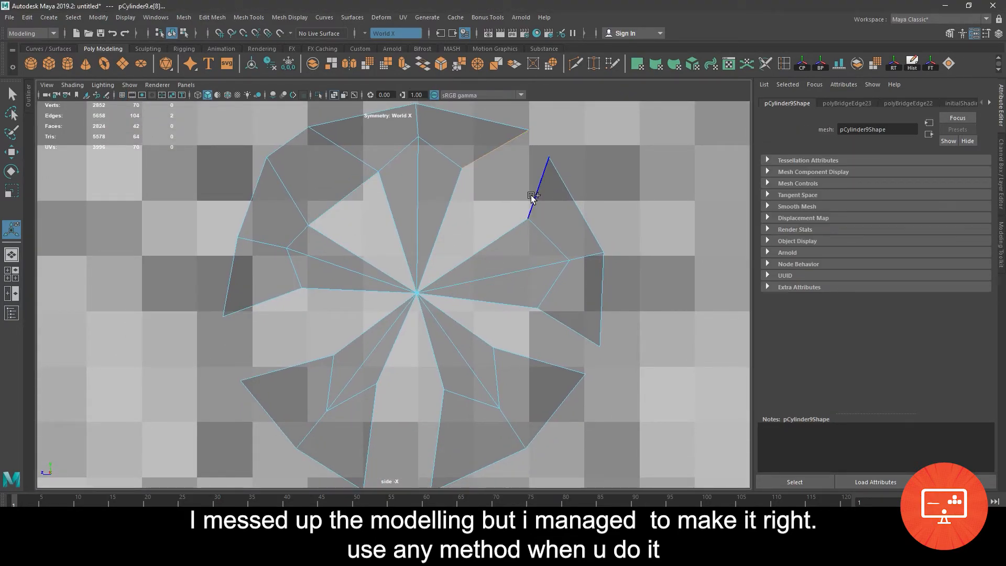
left_click(535, 201, "shift")
key("g")
left_click(566, 322)
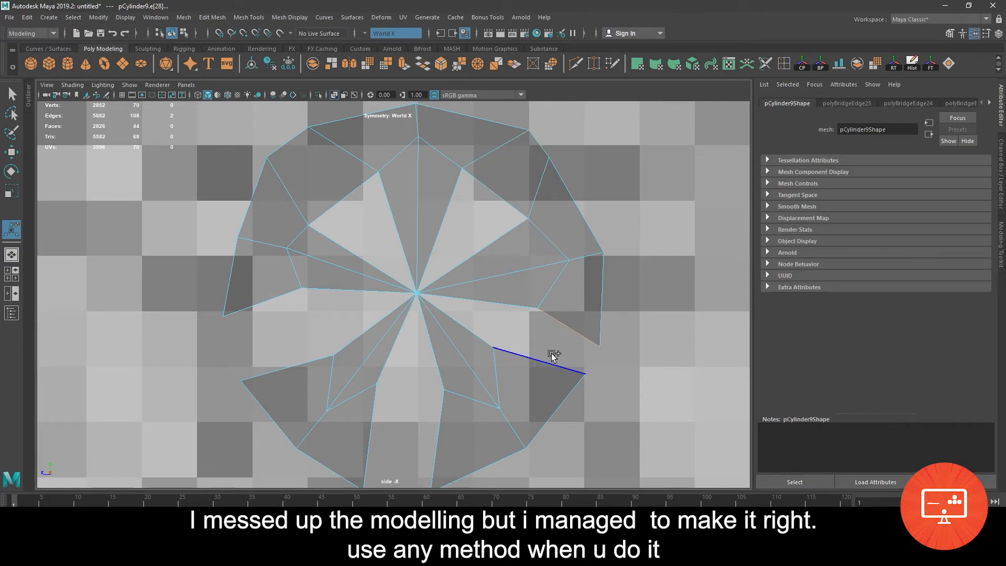
left_click(552, 356, "shift")
key("g")
Step: Bridge the outer gaps between the two lower wedges and between the left and lower left wedges, closing the rim
left_click(437, 438)
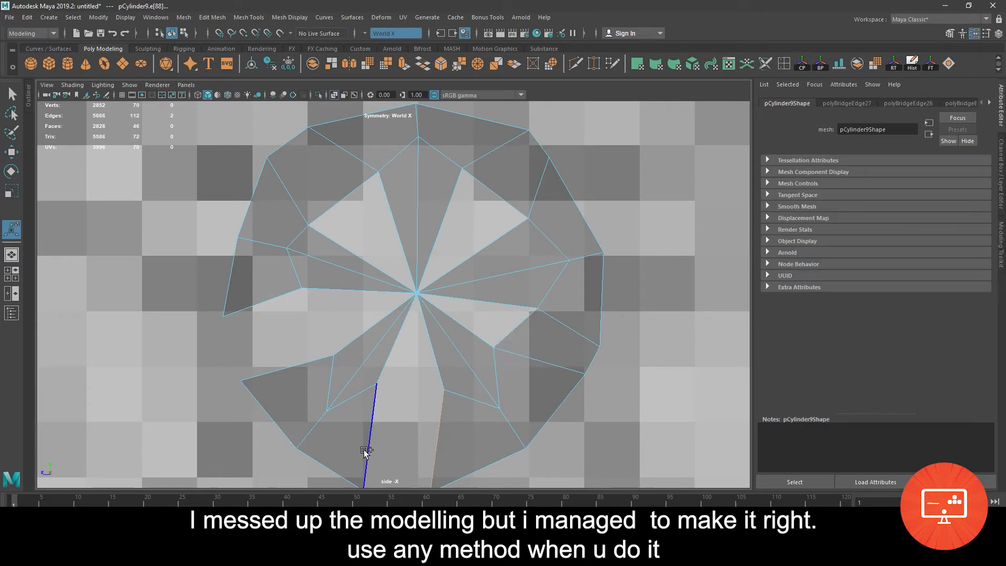
left_click(365, 450, "shift")
key("g")
left_click(269, 298)
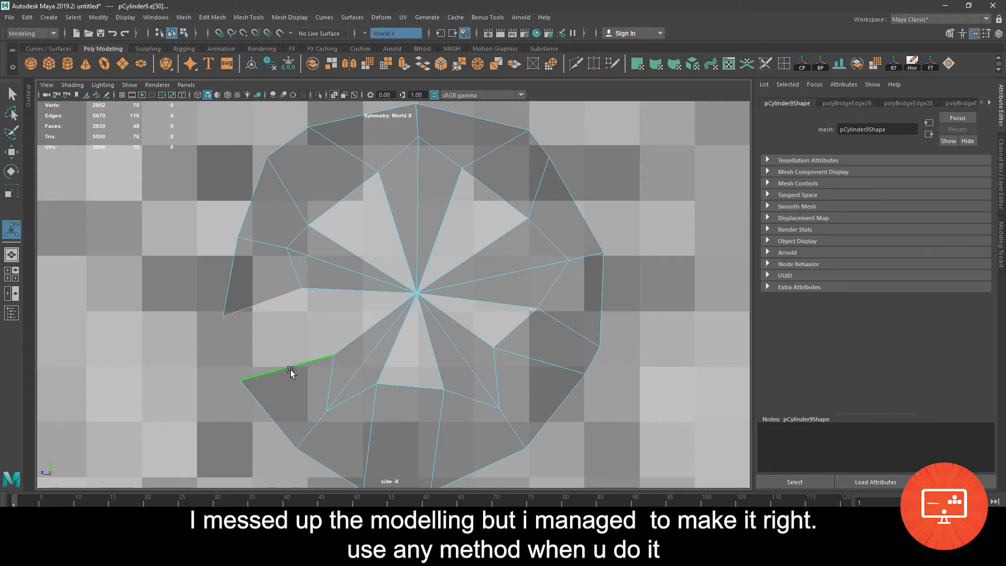
left_click(290, 370, "shift")
key("g")
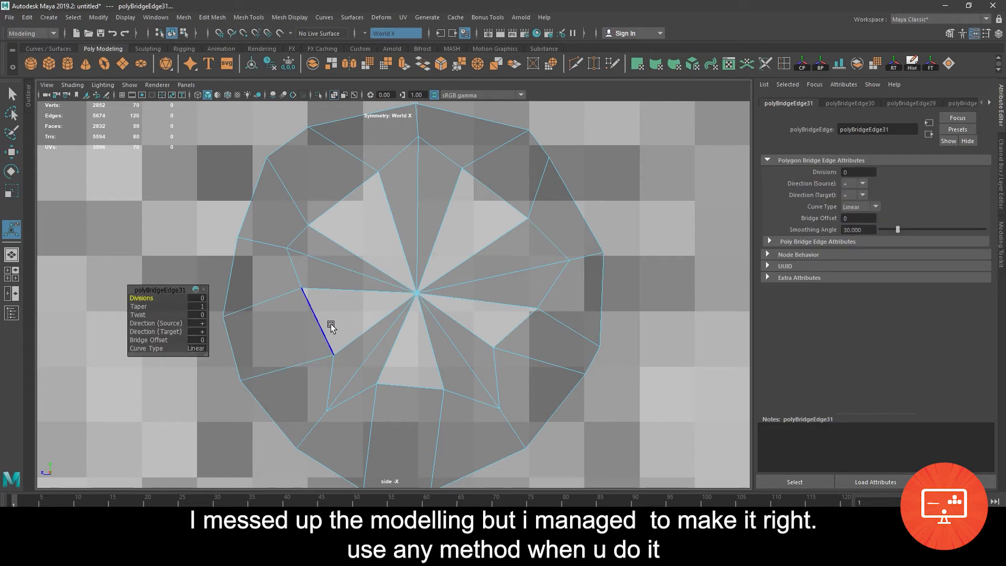
Step: Cut an edge across the middle of each of the five bridged rim segments with Multi-Cut
left_click(581, 67)
left_click(285, 143)
left_click(339, 195, "ctrl")
left_click(490, 189, "ctrl")
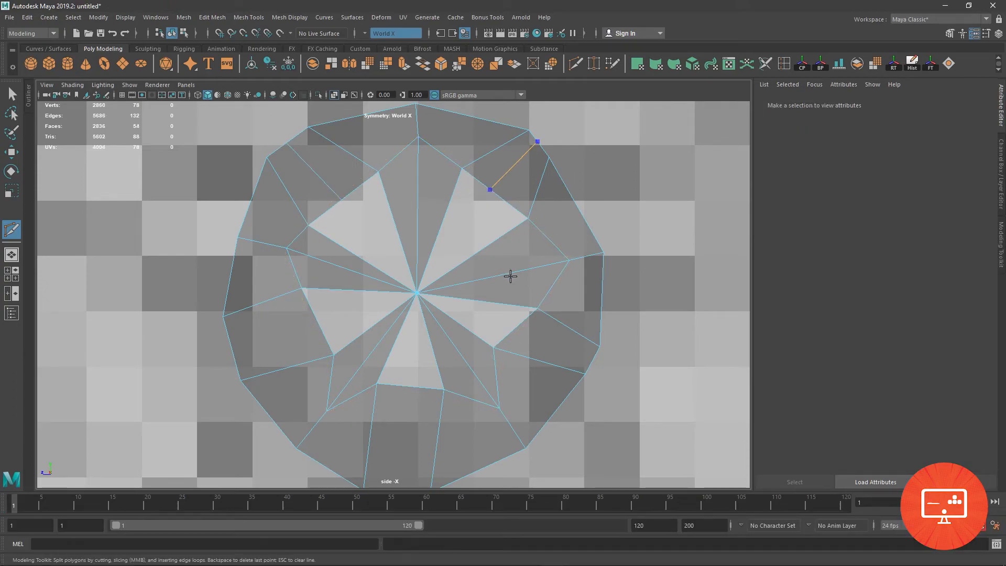
left_click(420, 388, "ctrl")
left_click(231, 348)
left_click(20, 154)
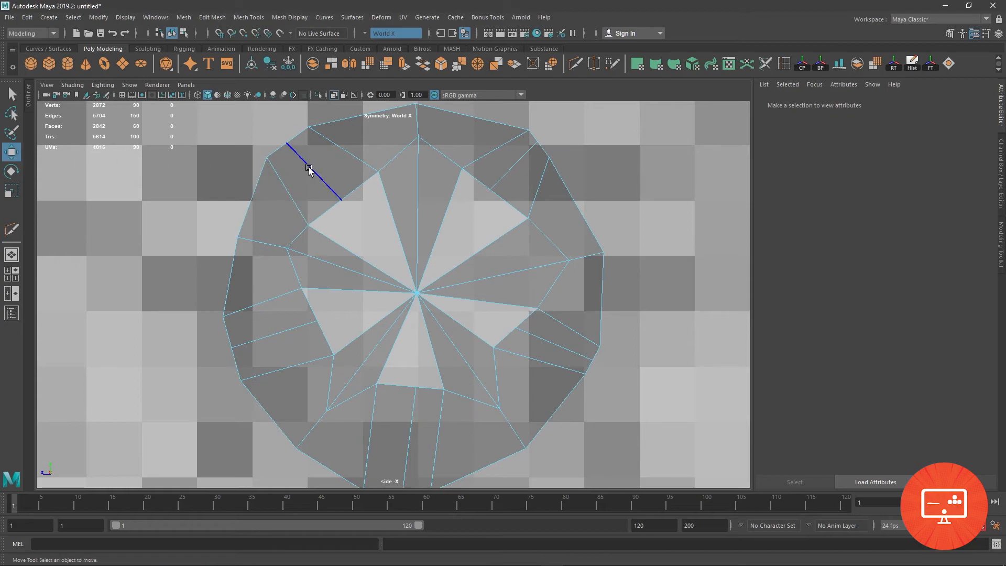
Step: Try bridging and then filling the border edges of the openings between the spokes, and undo the fill
double_click(353, 188)
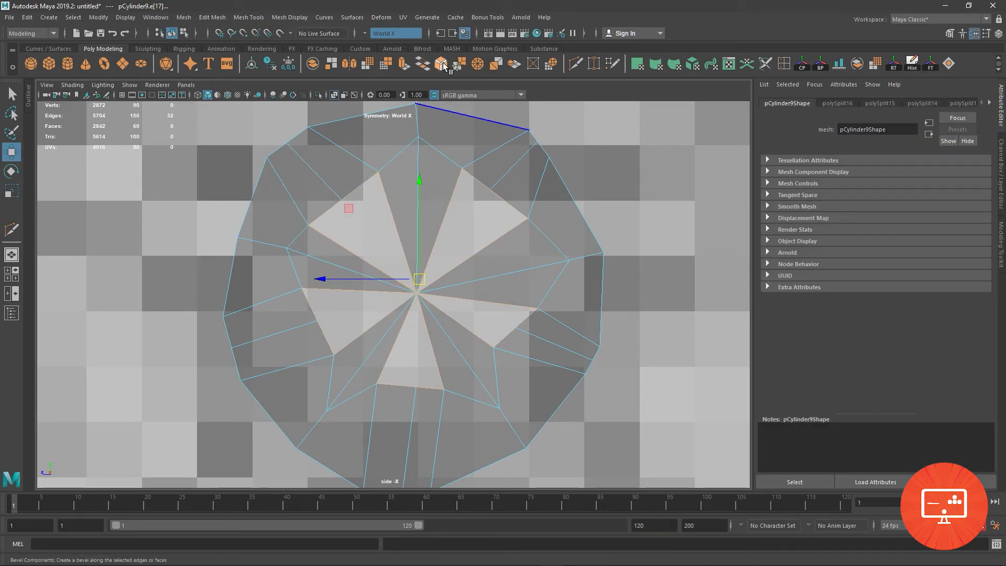
left_click(424, 65)
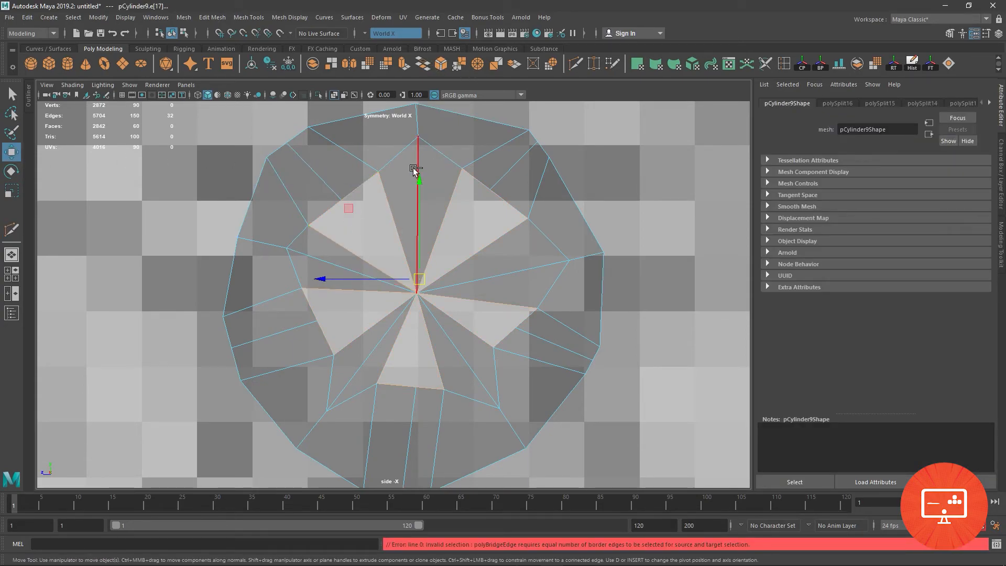
key("ctrl+z")
key("ctrl+y")
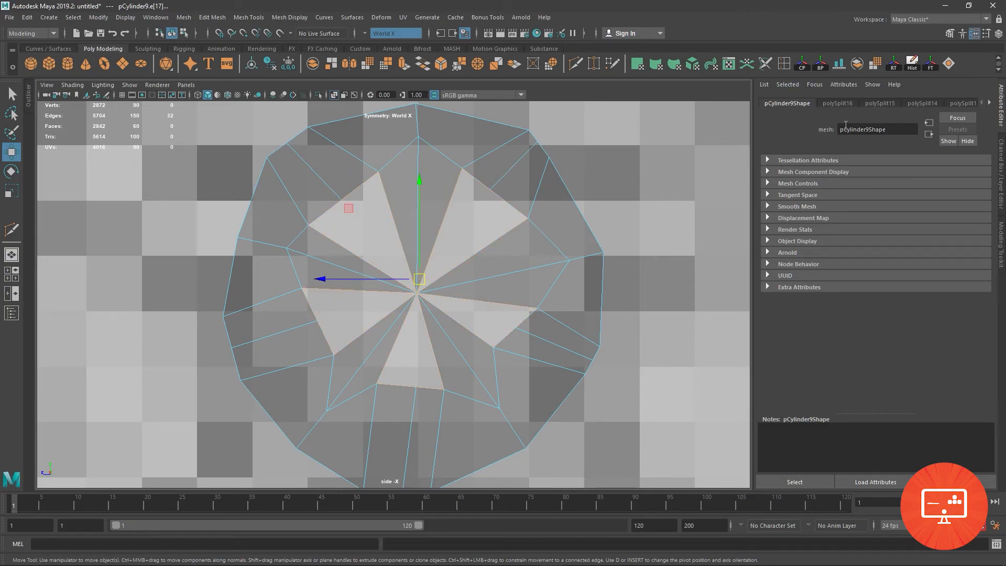
left_click(948, 64)
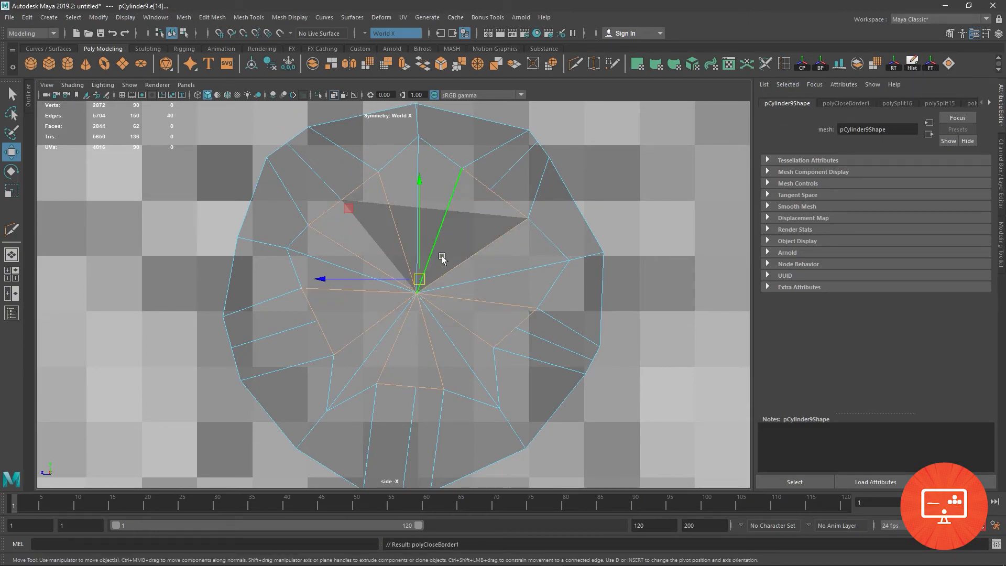
key("ctrl+z")
right_click_drag(442, 256, 398, 258)
scroll(205, 180, "down", 10)
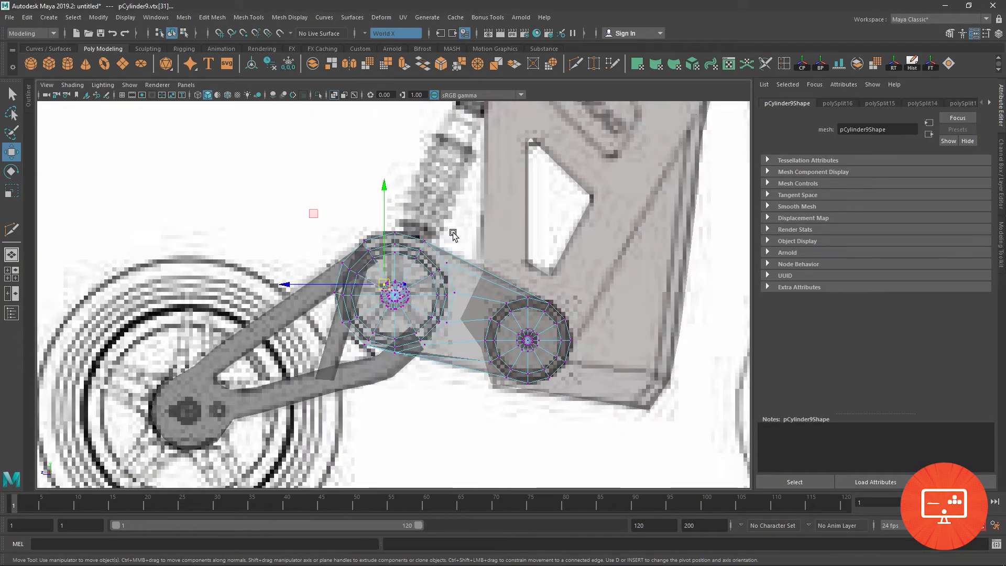
Step: Isolate the five-spoke hub mesh and merge its overlapping vertices with a distance threshold of 0.01
key("F8")
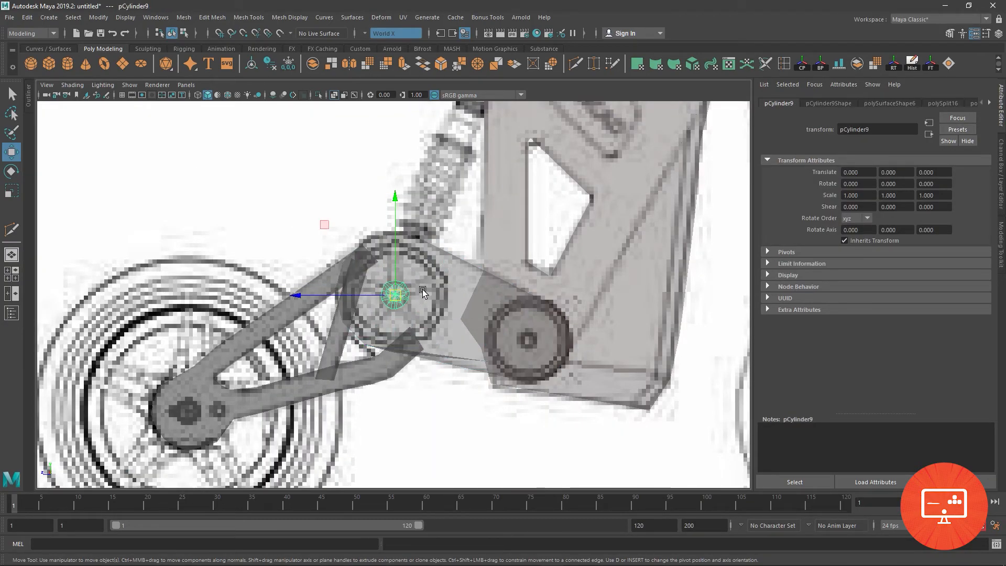
scroll(710, 149, "up", 3)
left_click(318, 95)
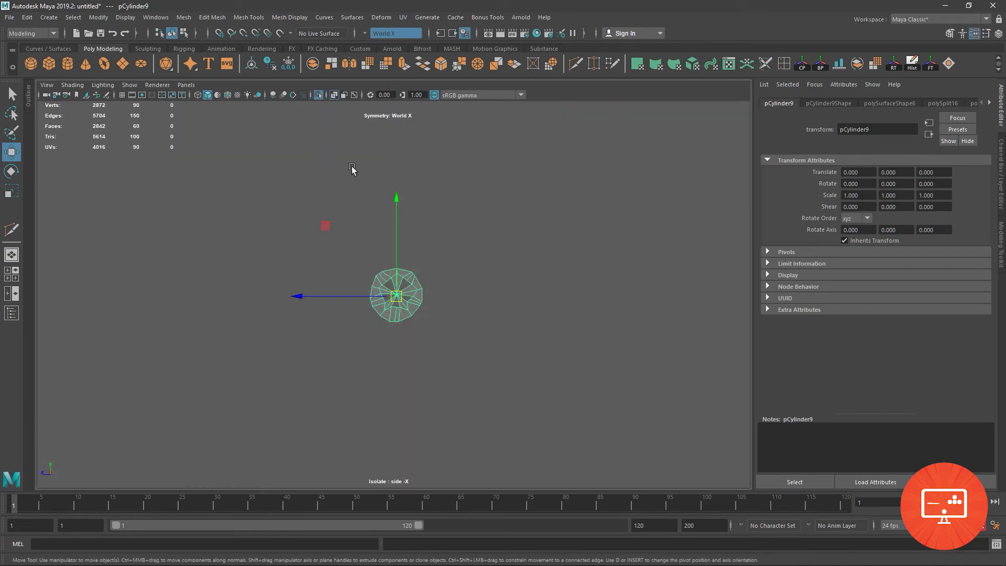
right_click_drag(399, 267, 442, 200)
scroll(521, 337, "up", 6)
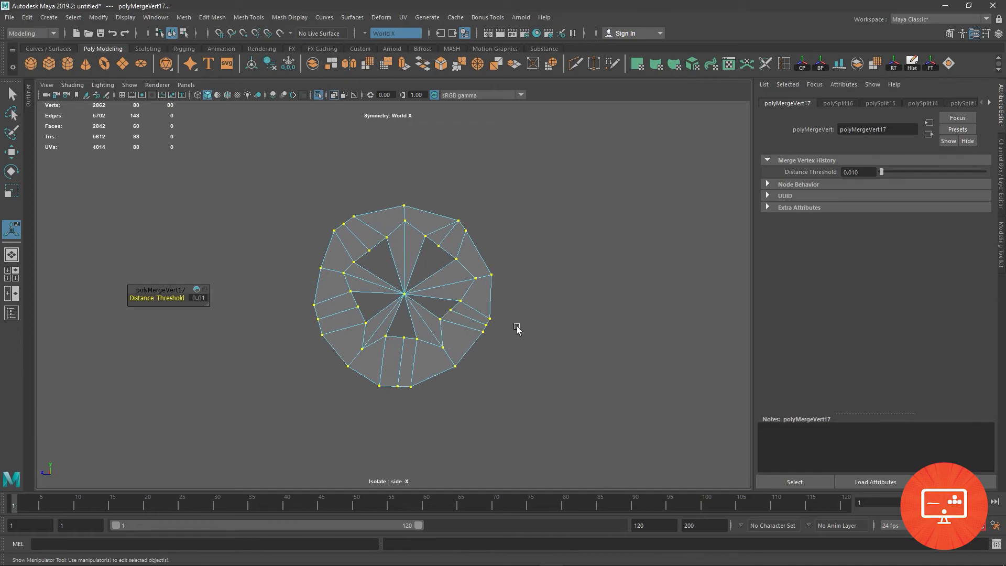
Step: Circularize the closed loop of edges where the five hub wedges meet the surrounding rim
right_click_drag(343, 259, 351, 220)
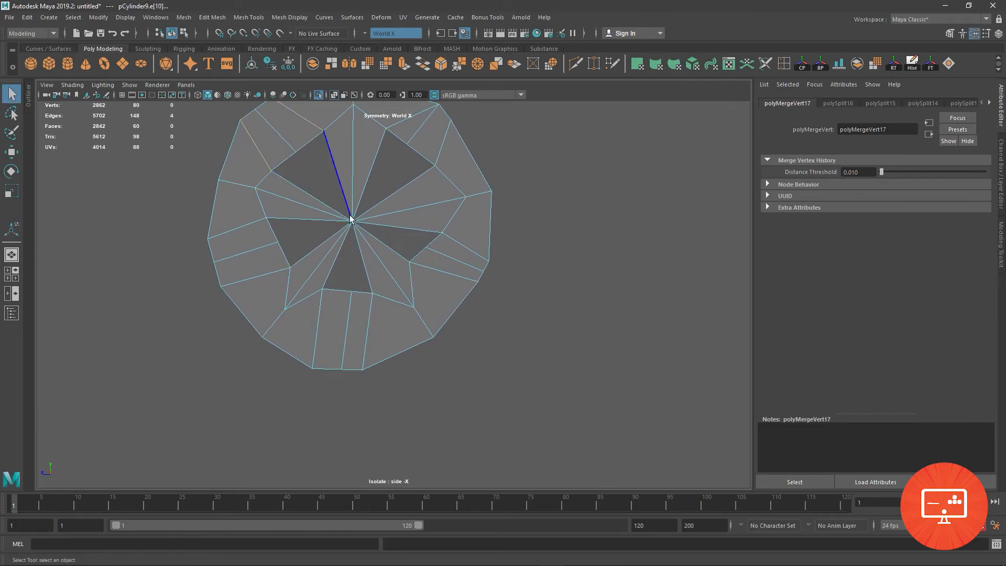
double_click(310, 140)
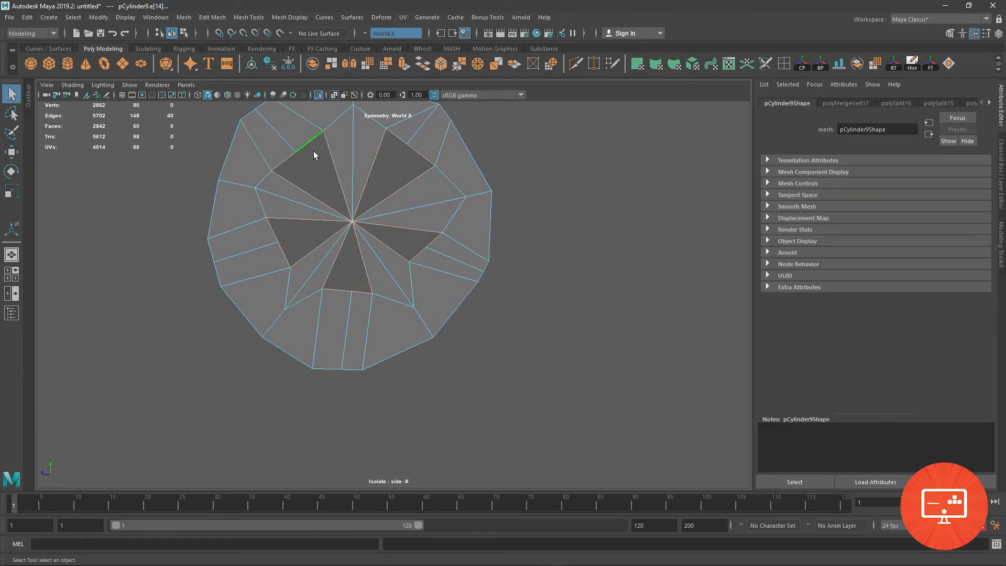
scroll(441, 412, "up", 4)
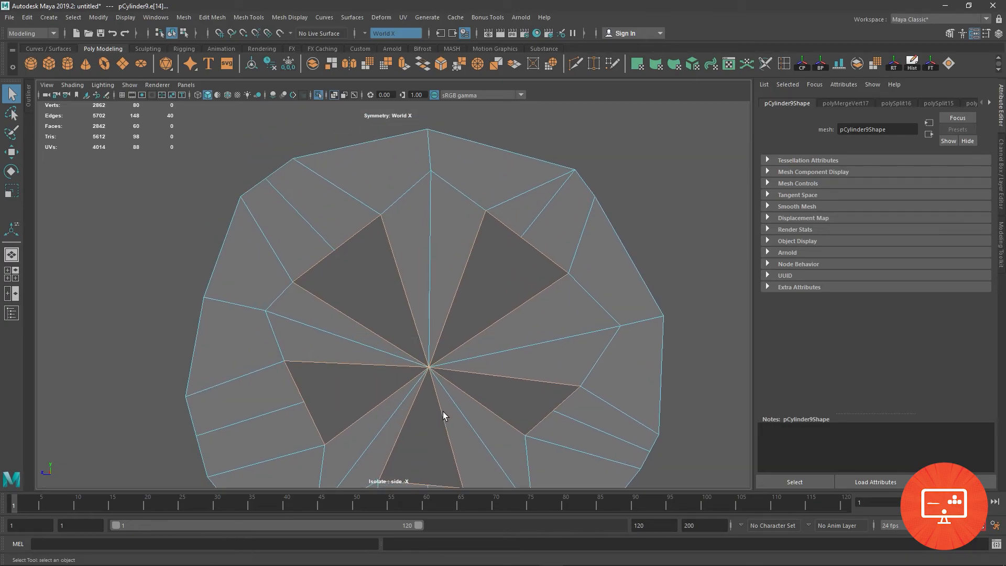
double_click(407, 193, "shift")
double_click(540, 243, "shift")
middle_click_drag(592, 398, 573, 276, "alt")
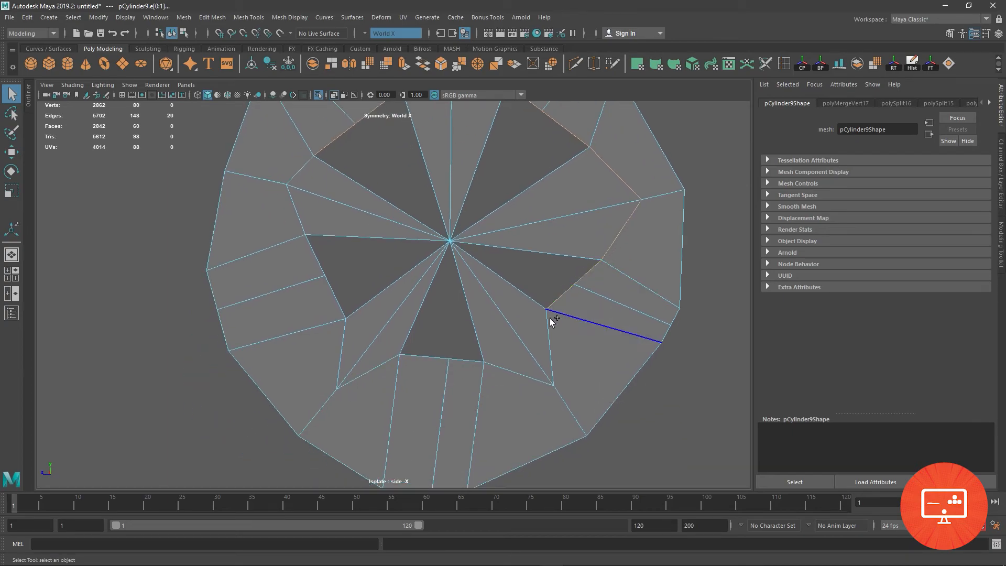
double_click(386, 358, "shift")
double_click(301, 239, "shift")
middle_click_drag(380, 188, 376, 221, "alt")
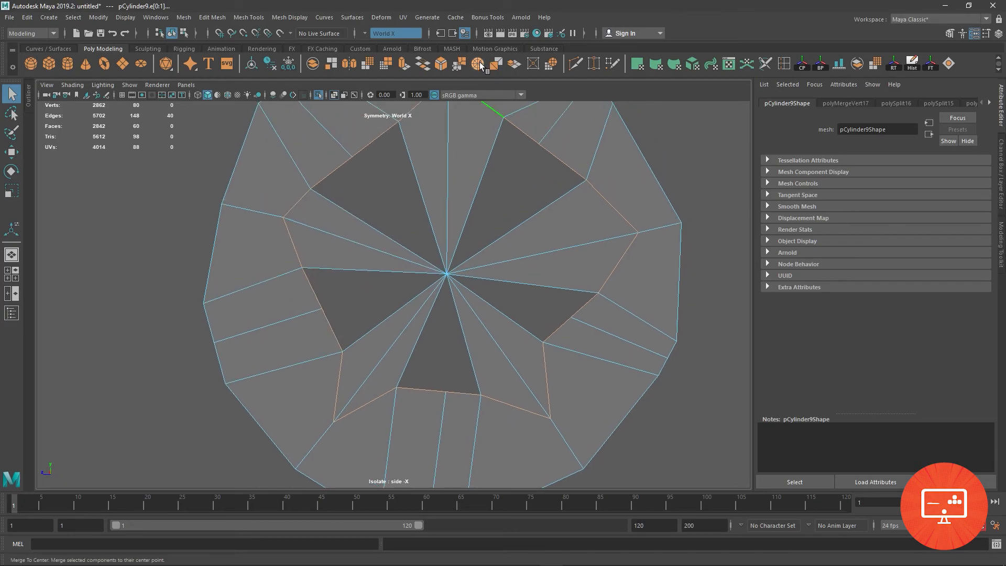
left_click(551, 63)
middle_click_drag(320, 177, 350, 233, "alt")
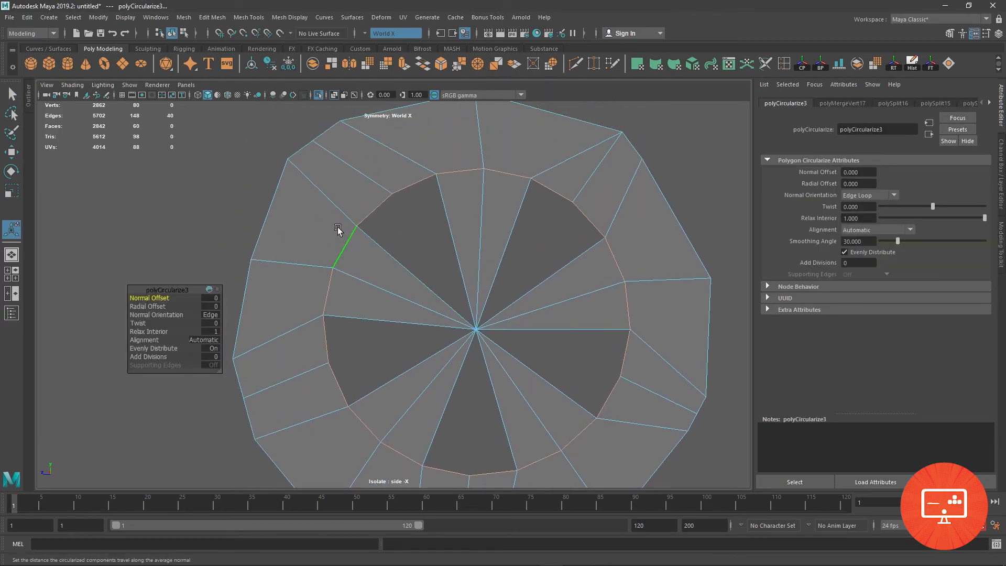
Step: Try circularizing the rim's outer border loop, and undo it
double_click(269, 210)
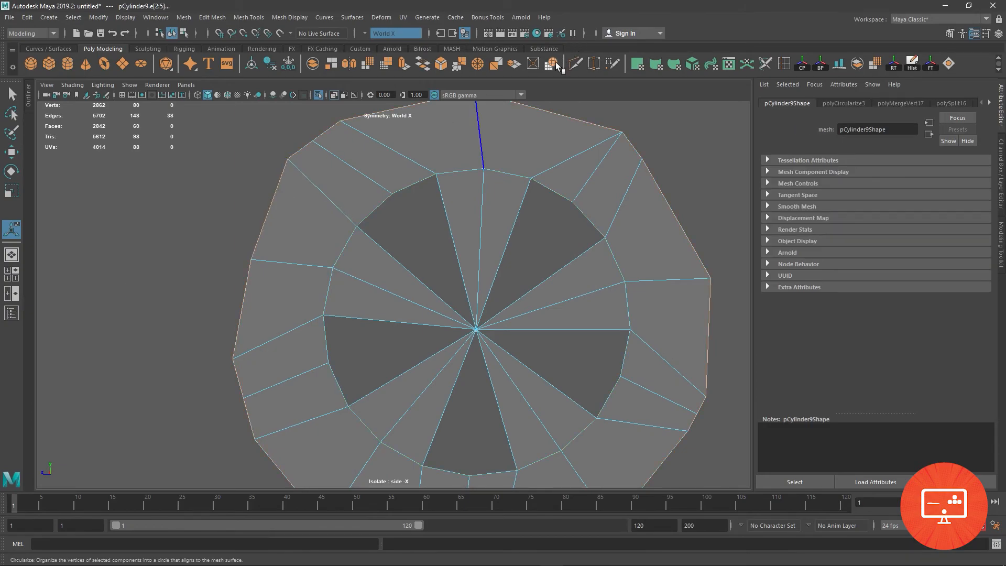
left_click(555, 62)
middle_click_drag(479, 169, 479, 122, "alt")
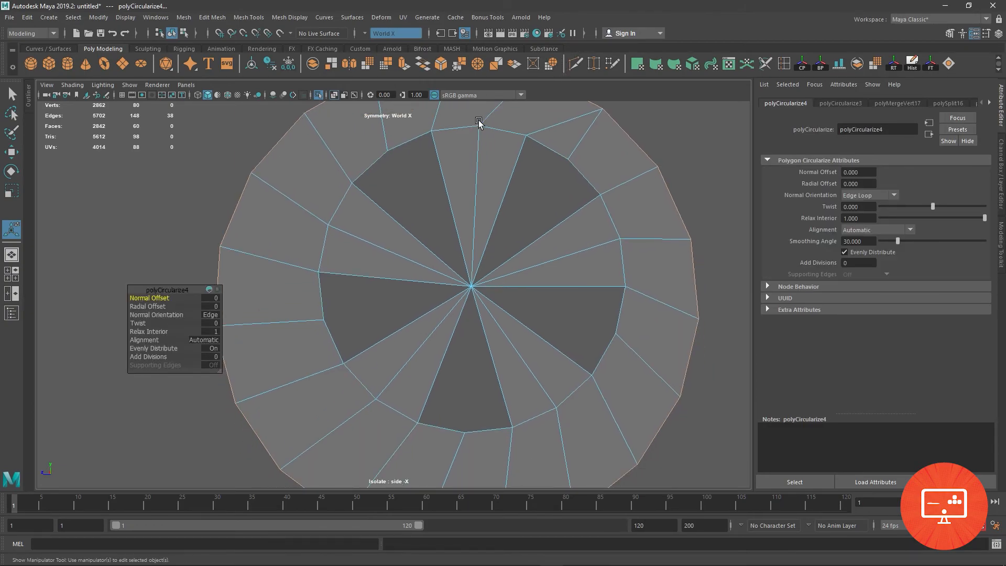
key("ctrl+z")
Step: Delete all the wedge faces inside the circularized loop, leaving only the outer ring
right_click_drag(437, 174, 447, 240, "alt")
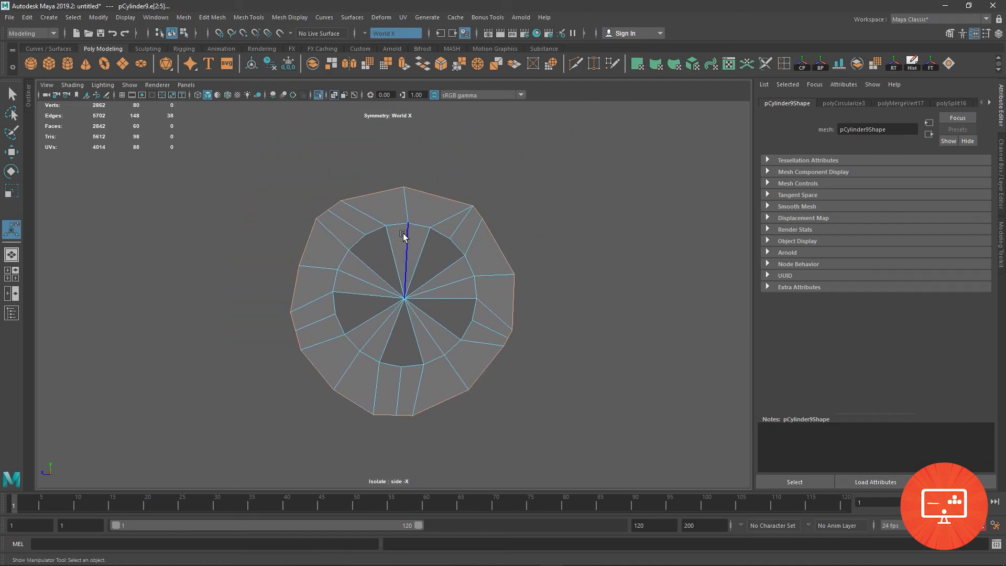
scroll(443, 285, "up", 3)
right_click_drag(419, 267, 419, 299)
key("q")
left_click_drag(402, 292, 420, 308)
key("Delete")
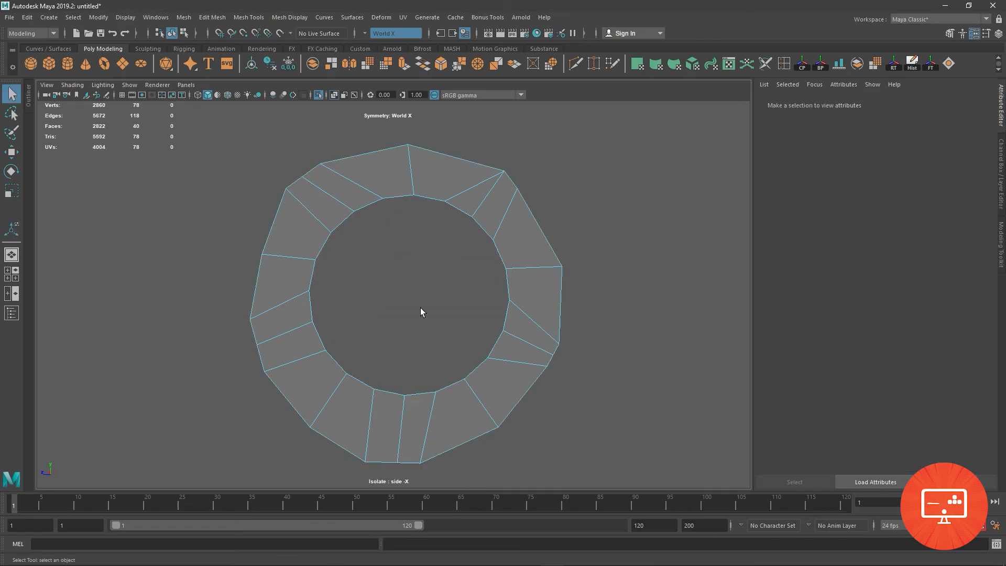
Step: Turn off isolation and move the ring's inner border loop slightly down to centre it within the ring
right_click_drag(392, 193, 397, 171)
left_click(399, 198)
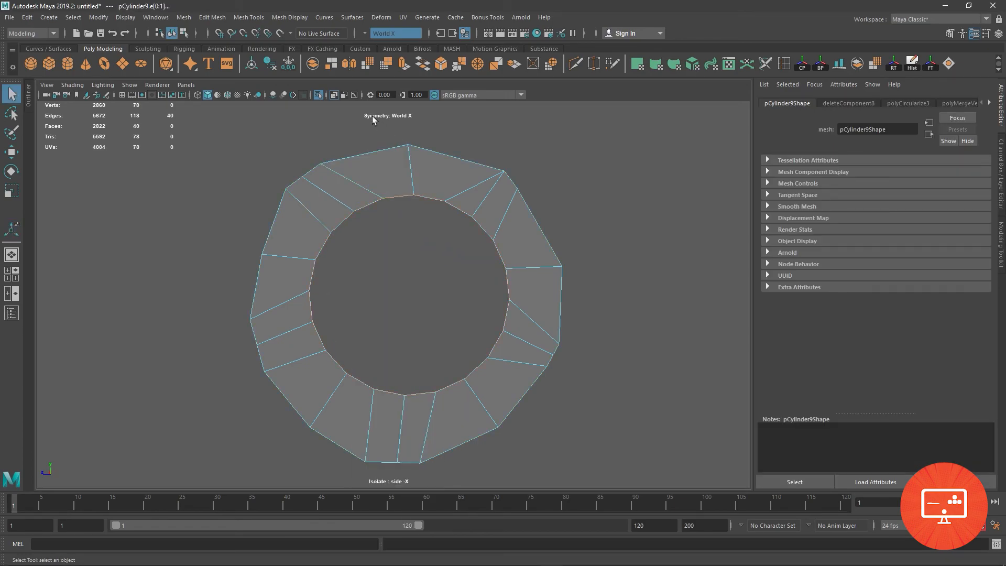
left_click(318, 95)
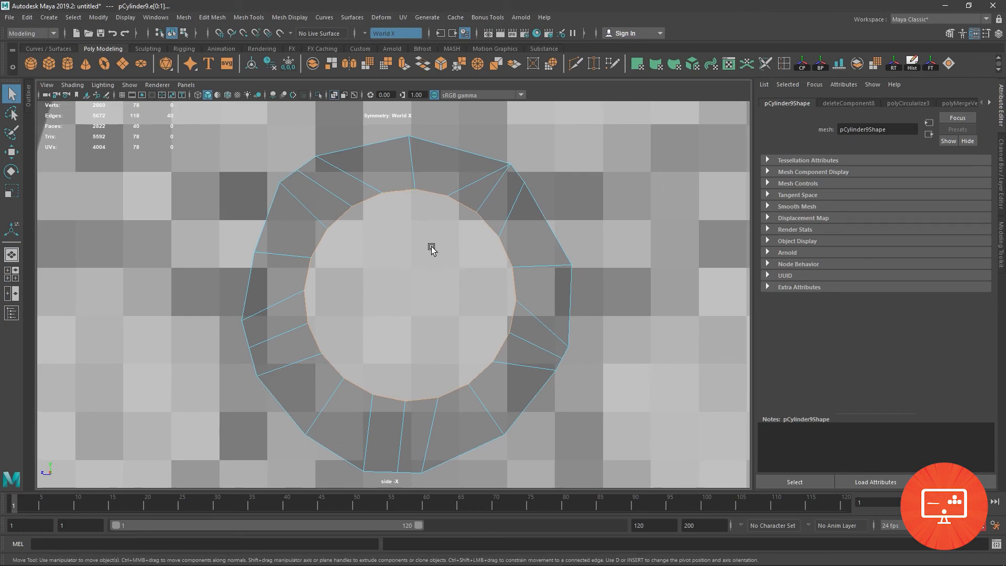
key("w")
left_click_drag(408, 297, 405, 306)
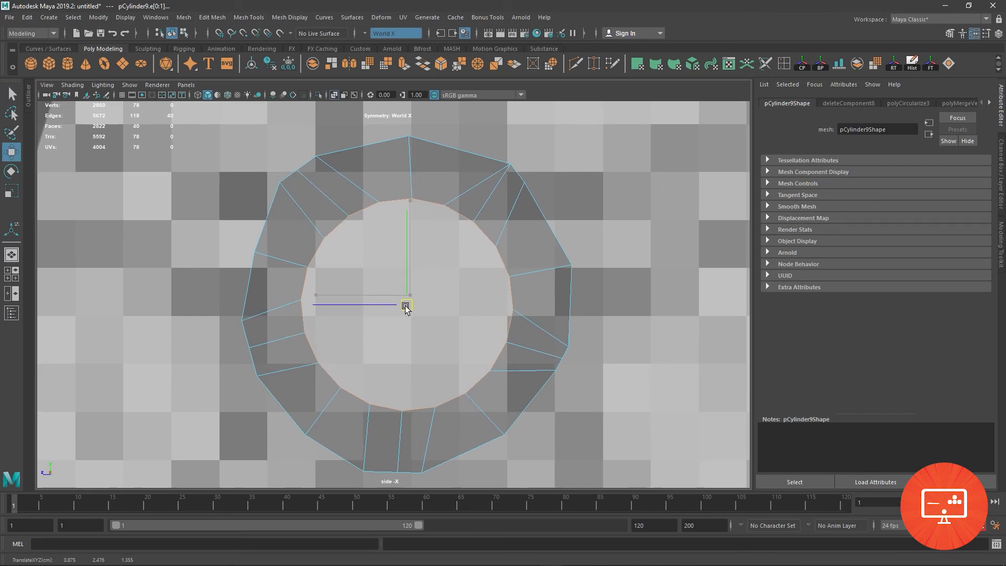
Step: Extrude the ring's outer border edges at the five spoke positions and scale them outward into five separate wedges
scroll(365, 232, "down", 3)
left_click(306, 247)
left_click(291, 282, "shift")
left_click(382, 188, "shift")
left_click(444, 191, "shift")
left_click(502, 236, "shift")
left_click(524, 298, "shift")
left_click(498, 368, "shift")
left_click(464, 404, "shift")
left_click(349, 410, "shift")
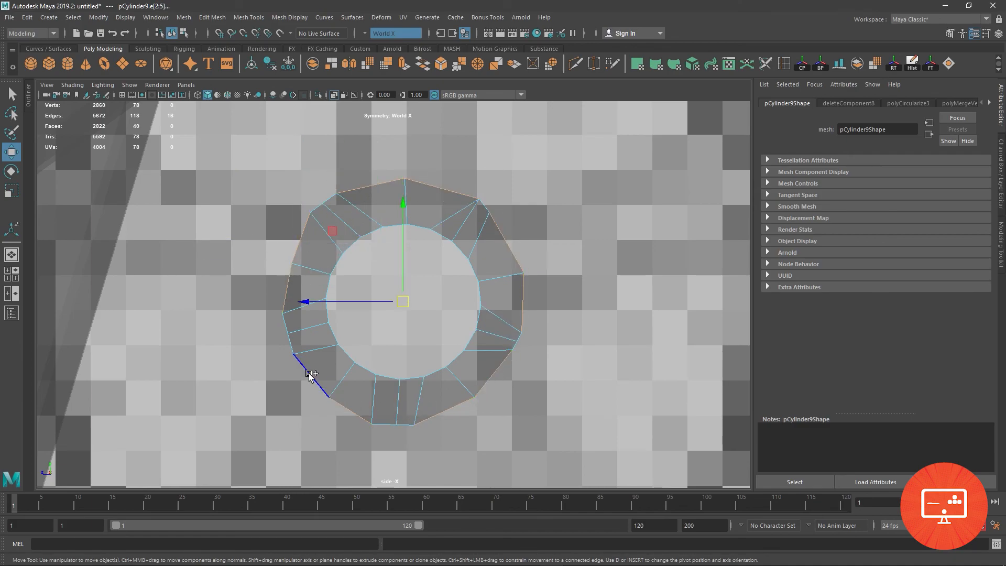
scroll(444, 218, "down", 6)
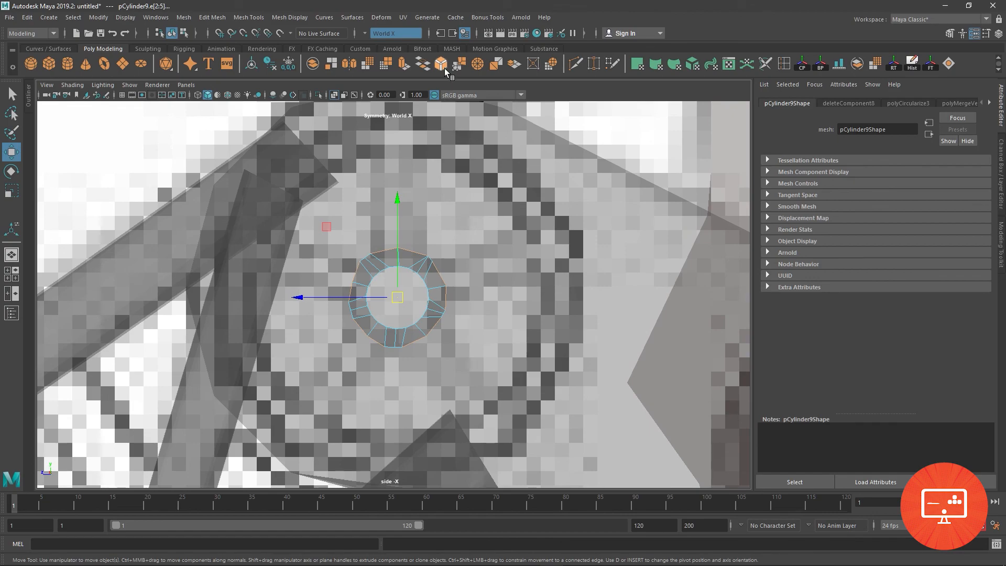
key("ctrl+e")
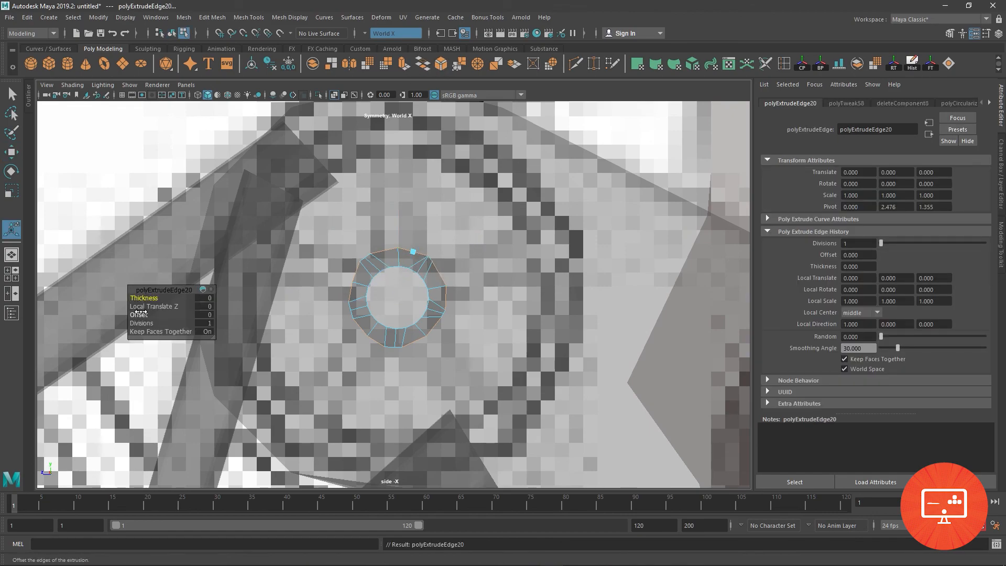
left_click(11, 152)
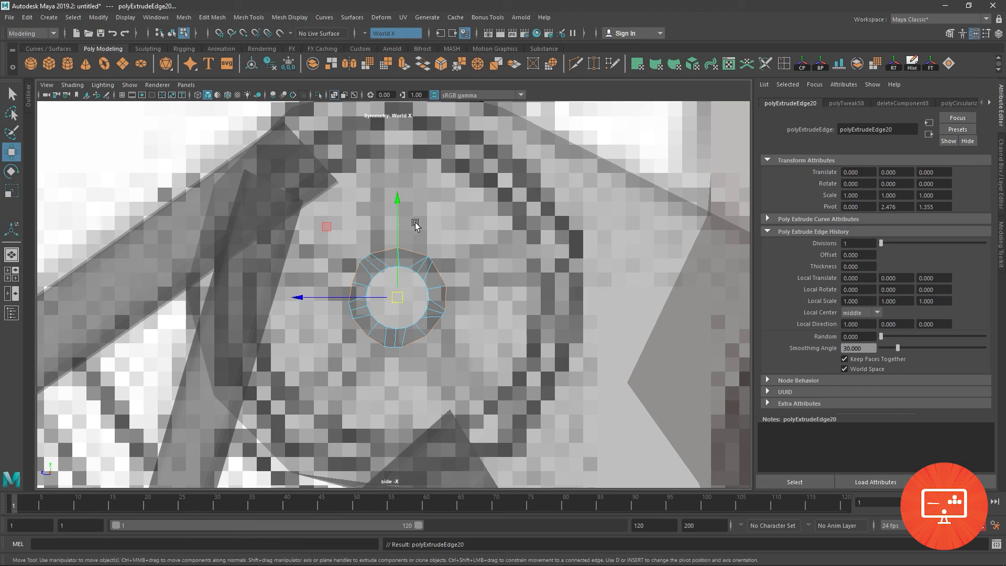
left_click(12, 190)
left_click_drag(401, 297, 473, 330)
Step: Select the upper wedge's outer right corner vertex for moving
scroll(454, 265, "up", 2)
right_click_drag(465, 196, 422, 194)
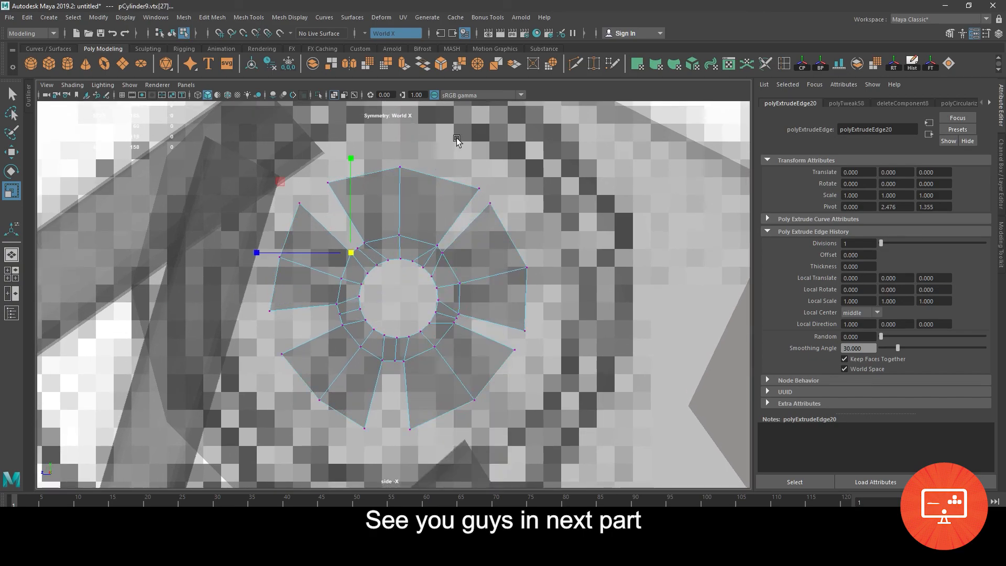
middle_click_drag(456, 141, 461, 251, "alt")
left_click(501, 275)
key("w")
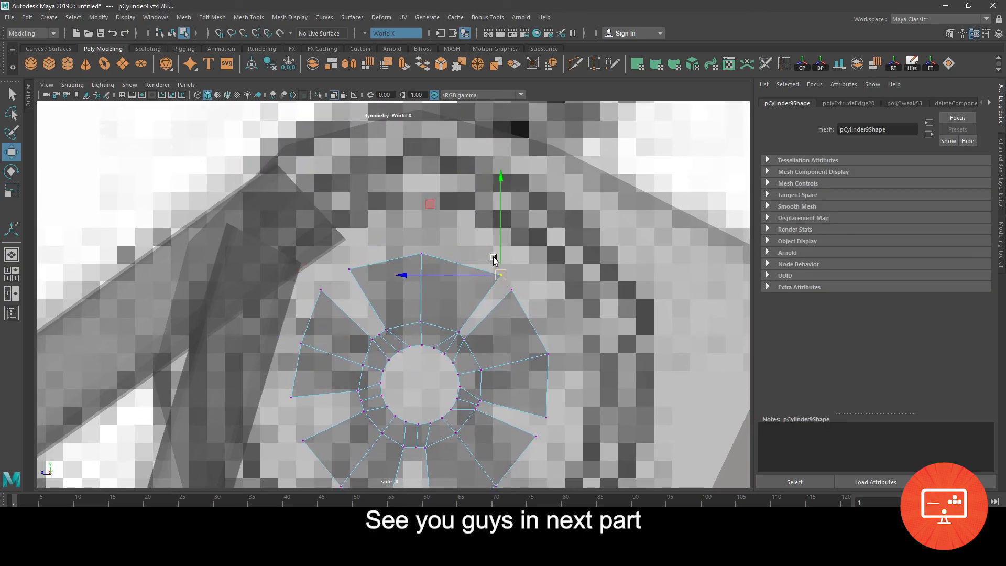